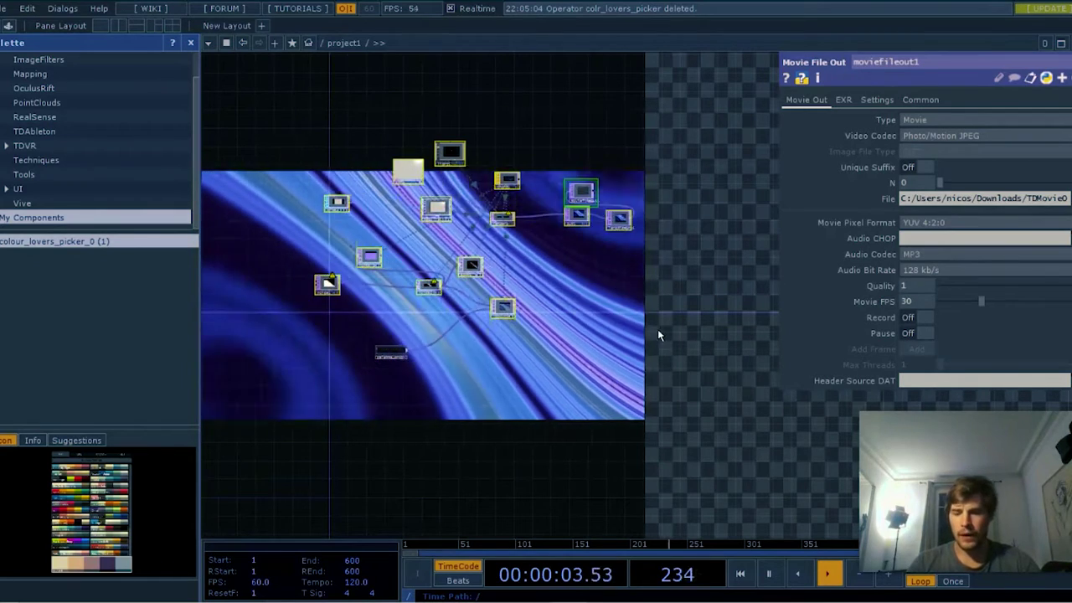
Delete all selected operators from the network, keeping only palette_drop, and reposition palette_drop
{"action": "key", "text": "Delete"}
{"action": "key", "text": "h"}
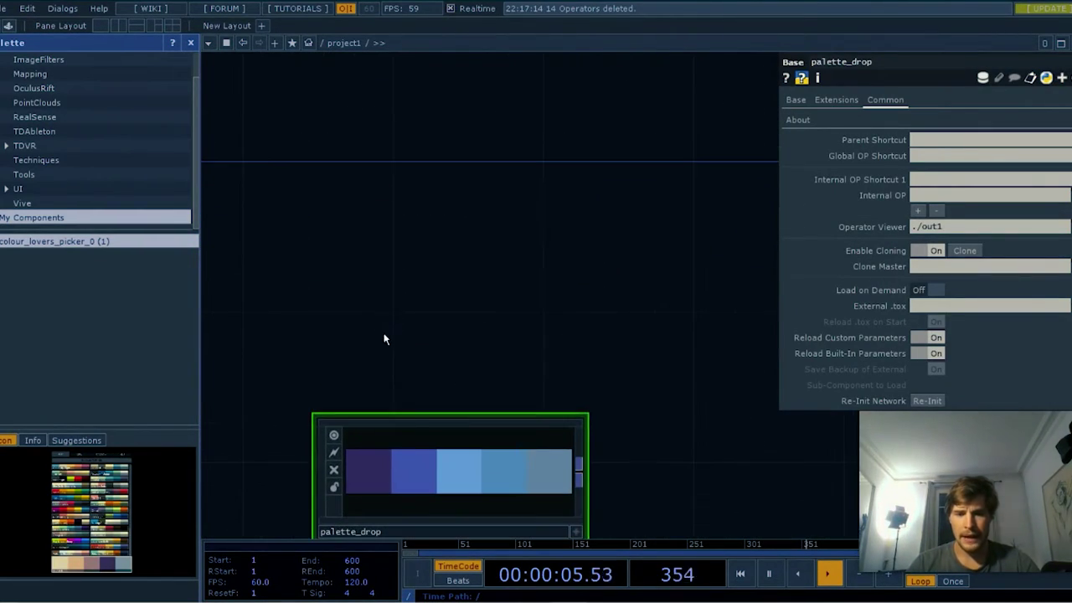
{"action": "left_click", "coordinate": [88, 60]}
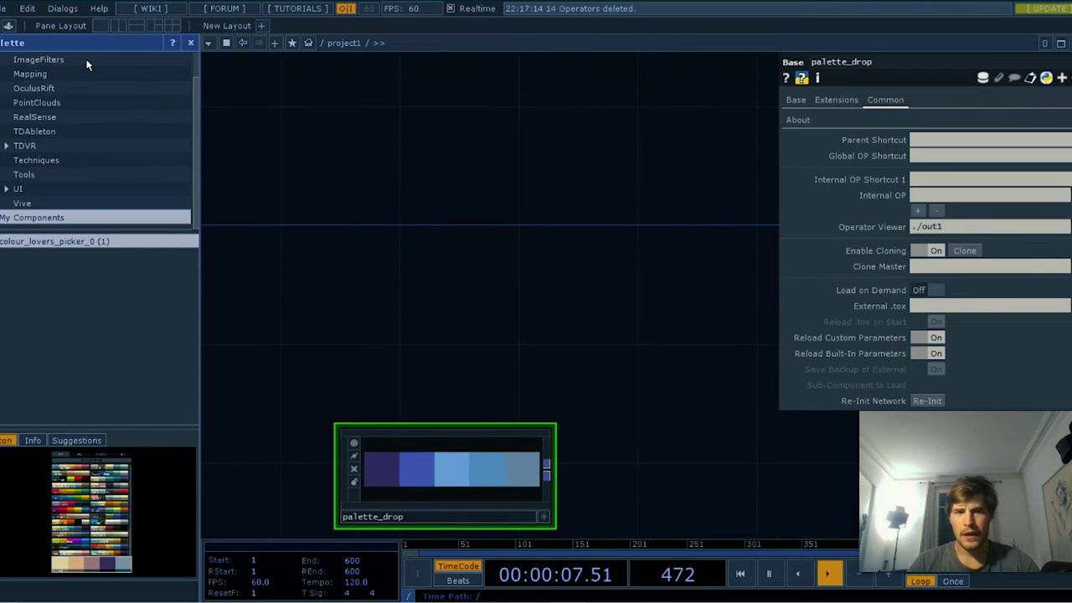
{"action": "left_click_drag", "start_coordinate": [443, 478], "coordinate": [382, 436]}
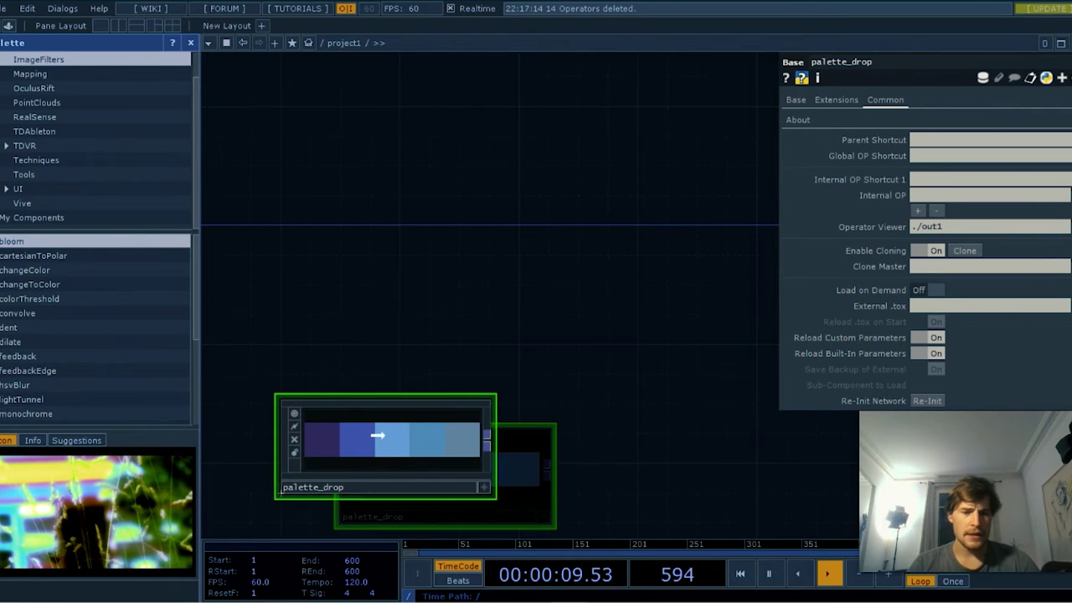
Go up to the parent level of project1, re-enter it, and show the My Components palette category
{"action": "key", "text": "u"}
{"action": "left_click", "coordinate": [366, 327]}
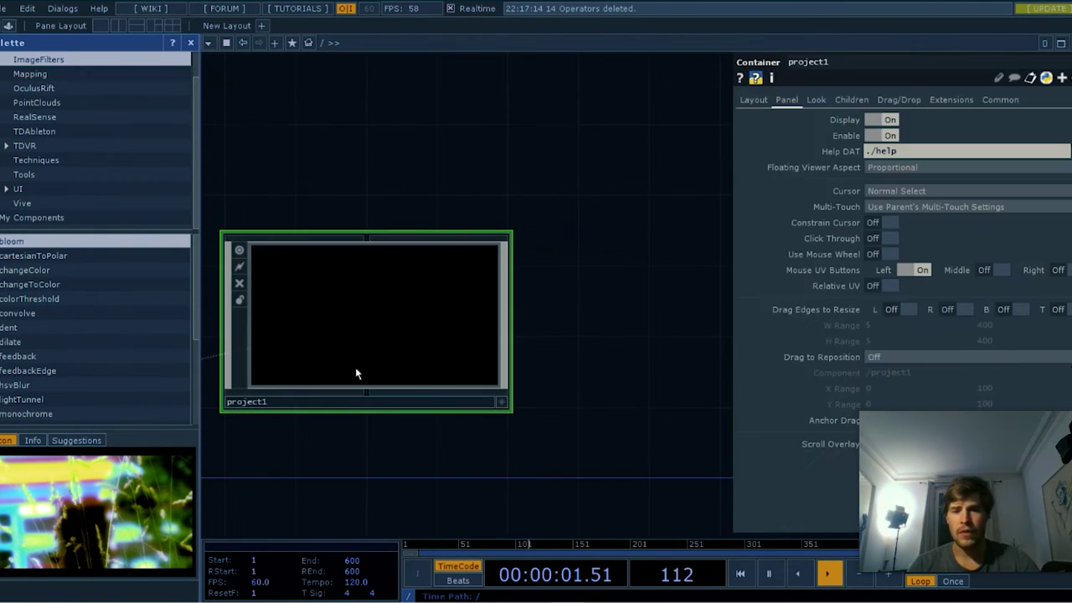
{"action": "key", "text": "i"}
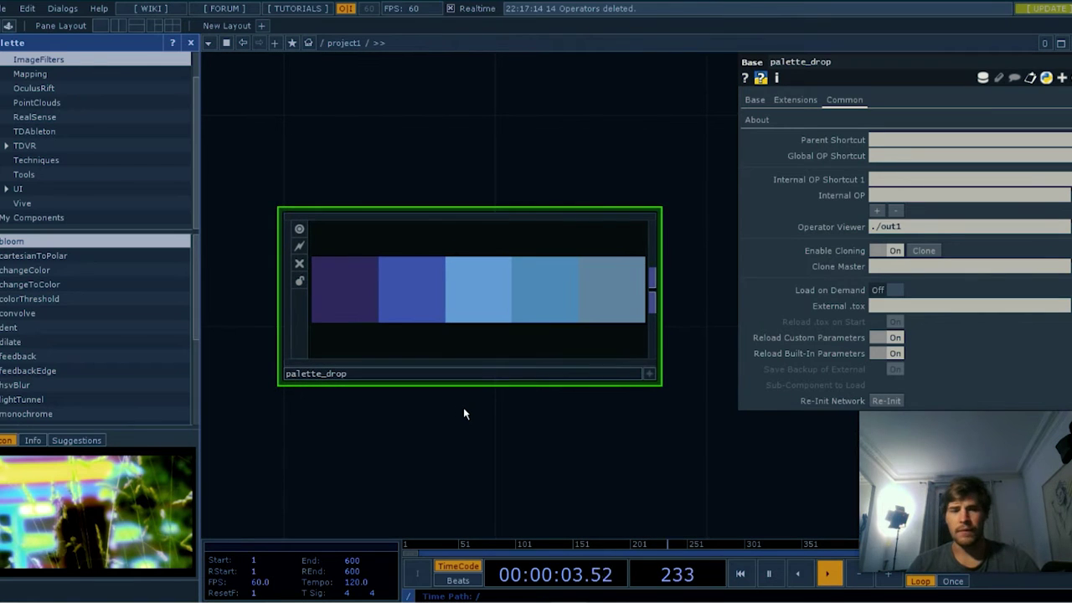
{"action": "left_click", "coordinate": [71, 216]}
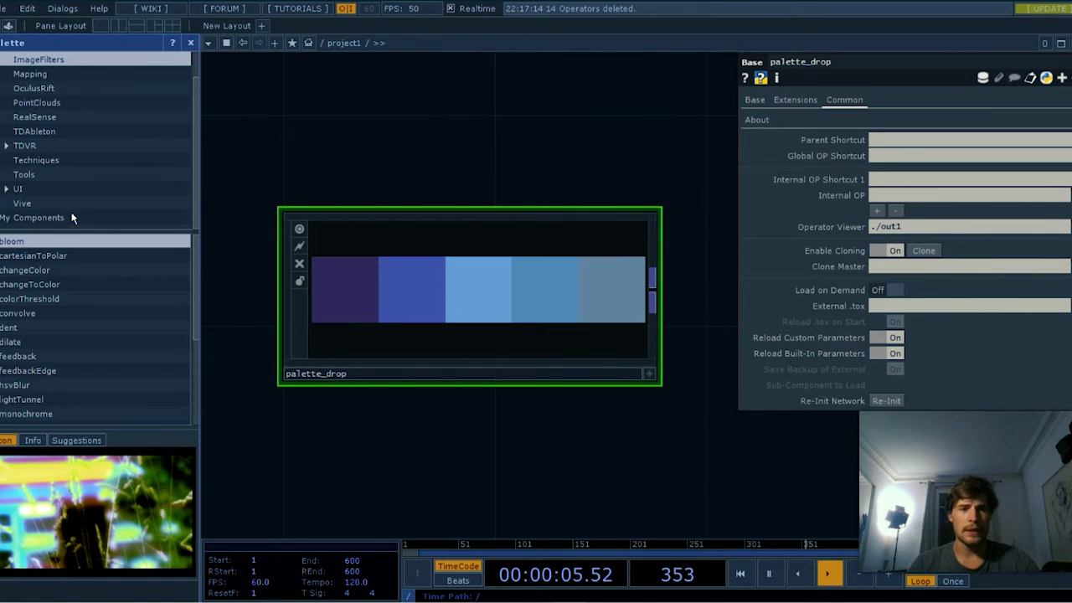
{"action": "left_click", "coordinate": [82, 60]}
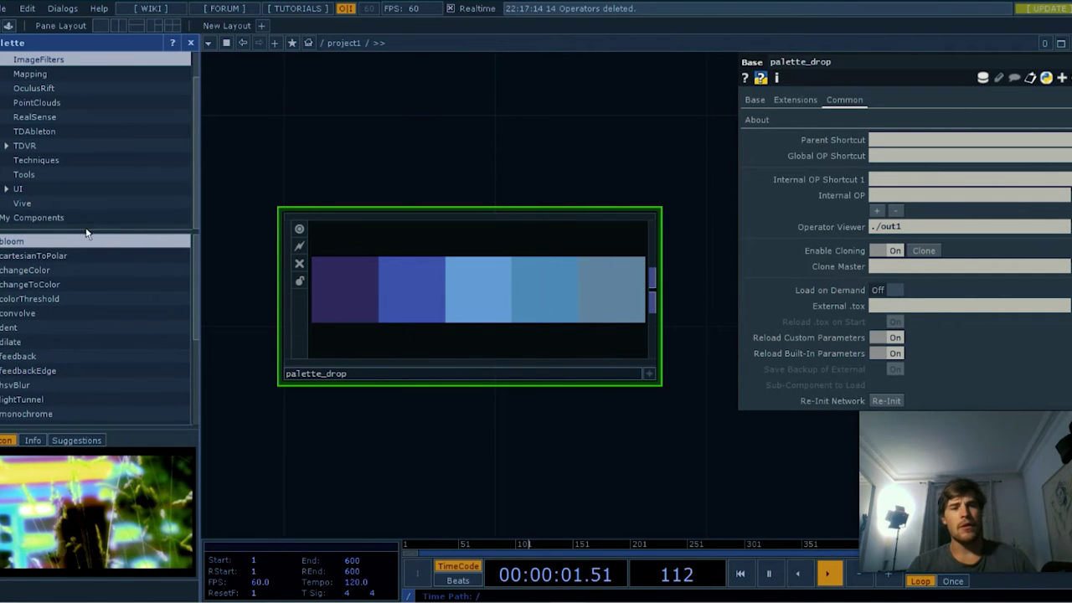
{"action": "left_click", "coordinate": [62, 218]}
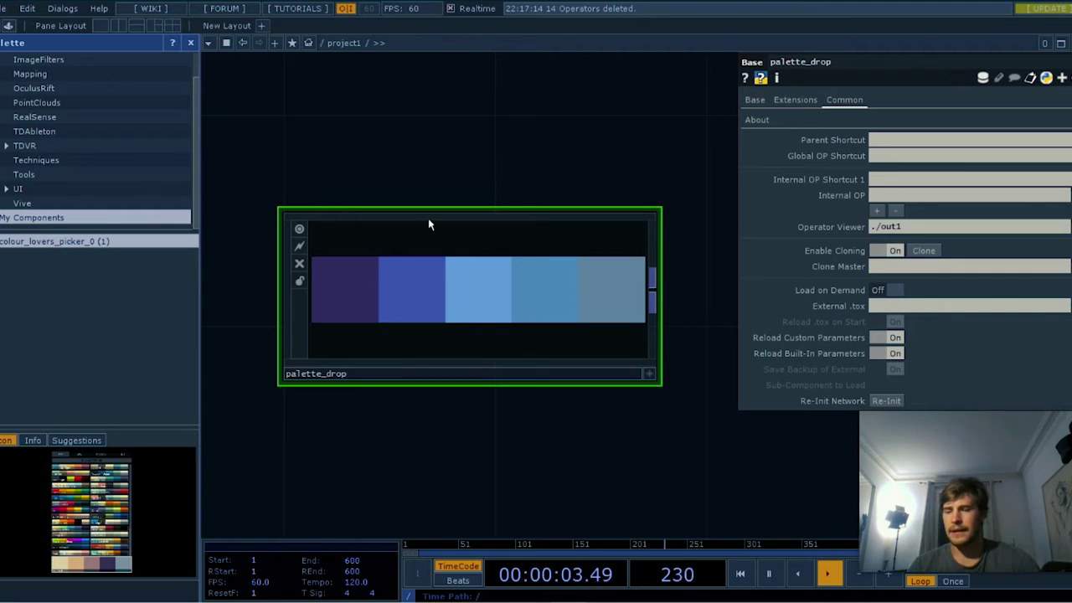
Add a Noise TOP in the empty network area above palette_drop
{"action": "scroll", "coordinate": [428, 217], "scroll_direction": "down", "scroll_amount": 2}
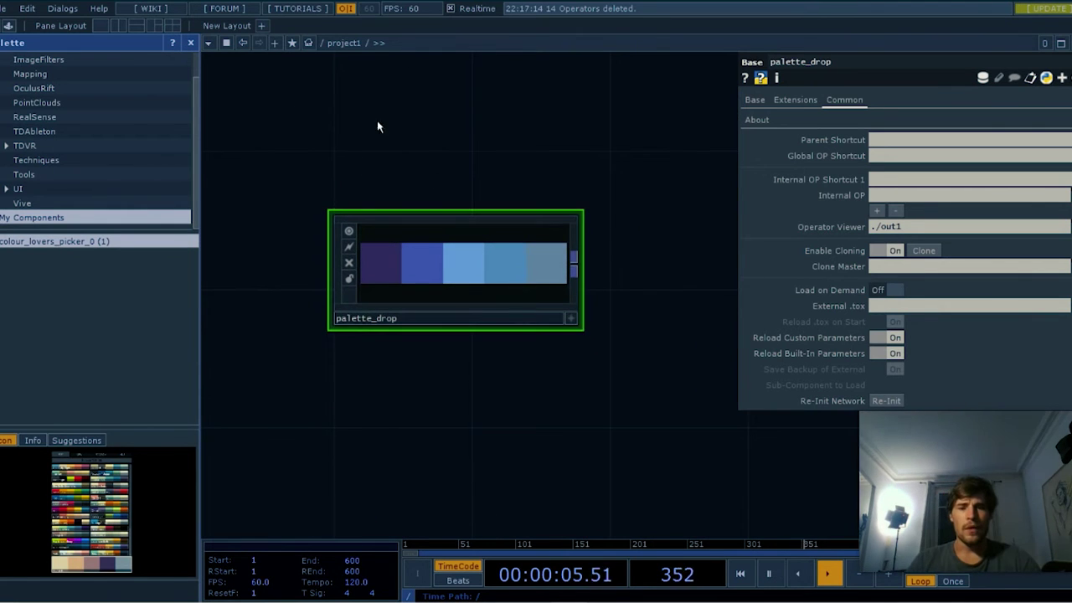
{"action": "scroll", "coordinate": [381, 460], "scroll_direction": "down", "scroll_amount": 3}
{"action": "key", "text": "Tab"}
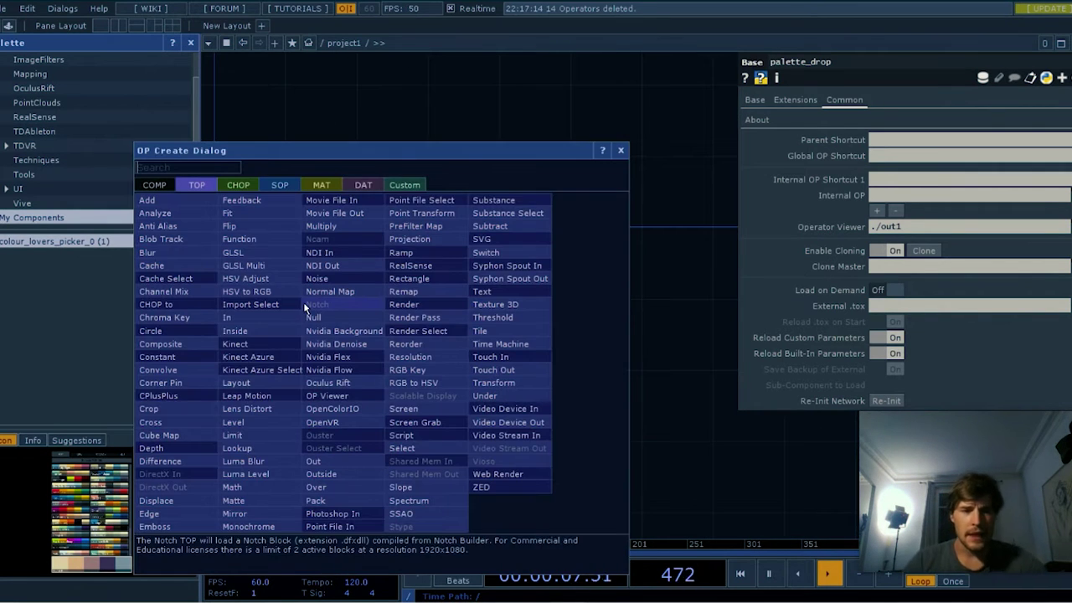
{"action": "type", "text": "no"}
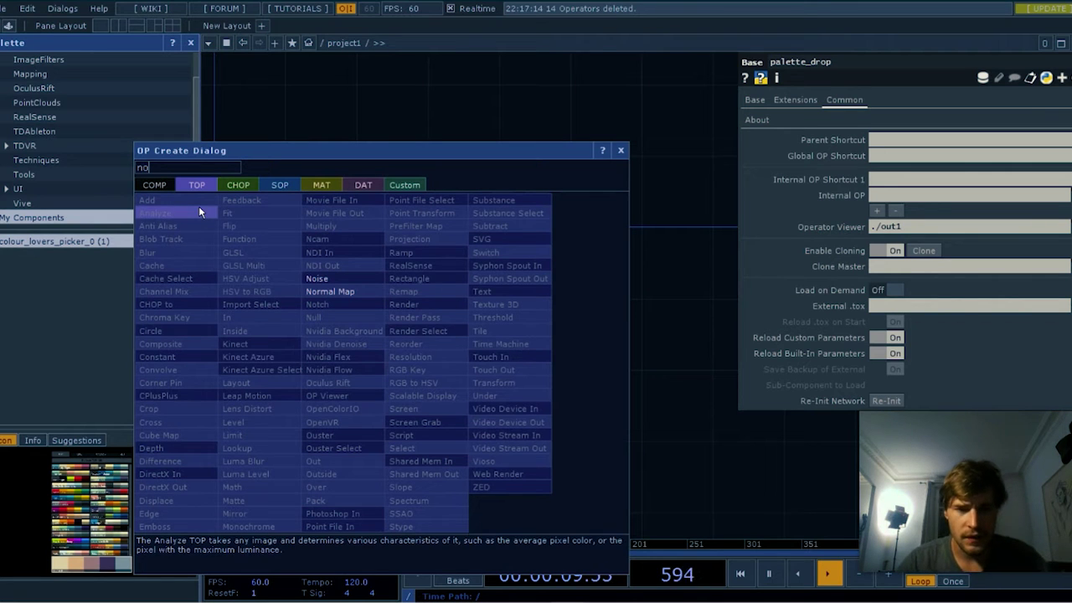
{"action": "left_click", "coordinate": [340, 278]}
{"action": "left_click", "coordinate": [372, 186]}
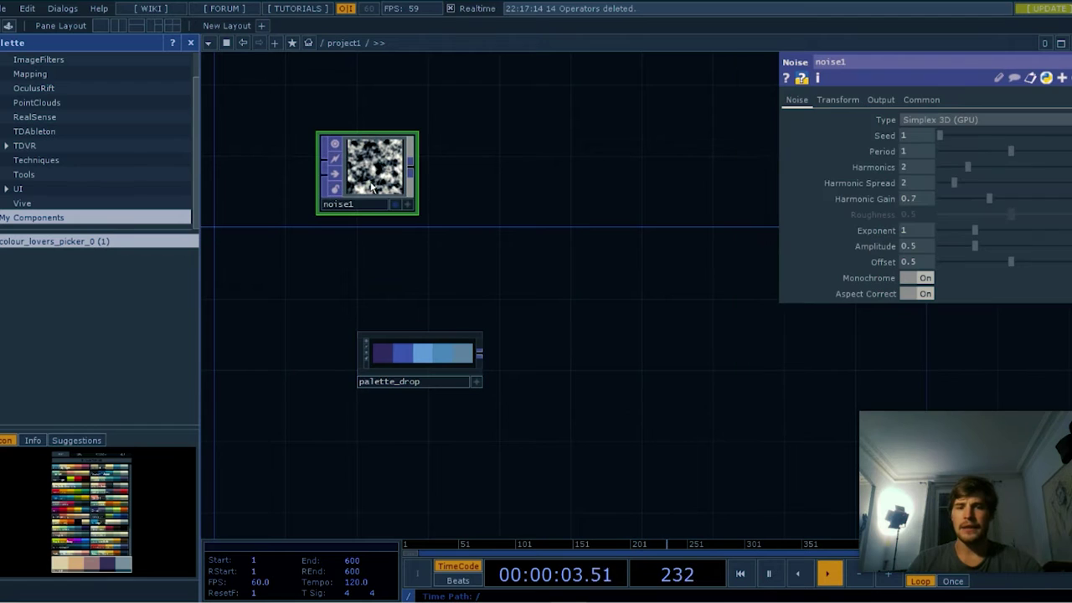
Shift noise1 slightly aside, duplicate it, and place the copy beside it in the same row
{"action": "left_click_drag", "start_coordinate": [369, 186], "coordinate": [322, 203]}
{"action": "key", "text": "ctrl+c"}
{"action": "key", "text": "ctrl+v"}
{"action": "left_click_drag", "start_coordinate": [321, 275], "coordinate": [482, 185]}
Set noise1's Period to 10, Harmonic Spread to 0, and Exponent to 0.51
{"action": "left_click", "coordinate": [353, 188]}
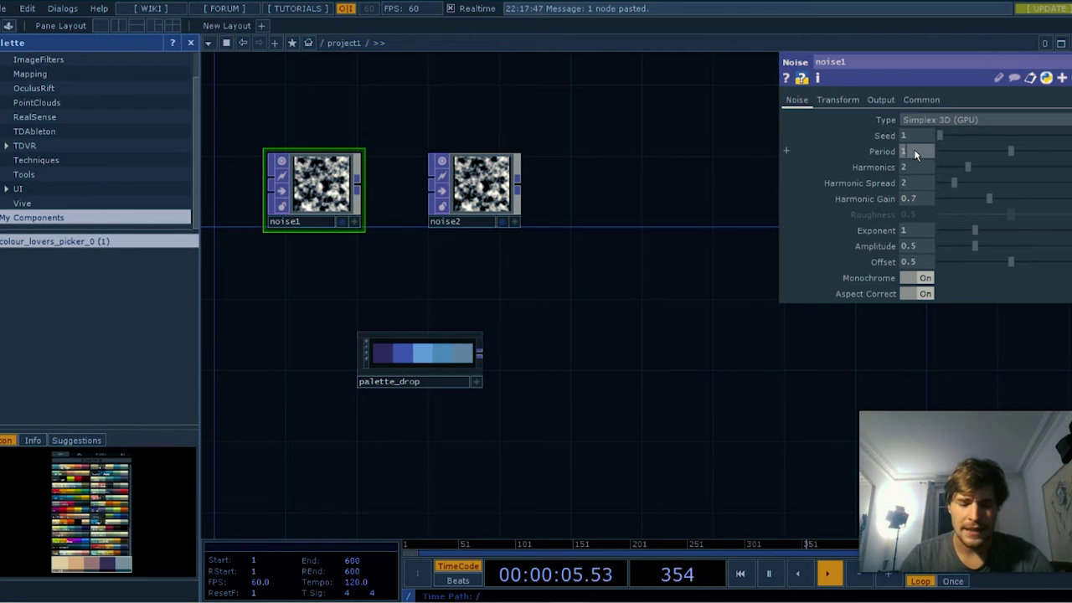
{"action": "type", "text": "10"}
{"action": "key", "text": "Return"}
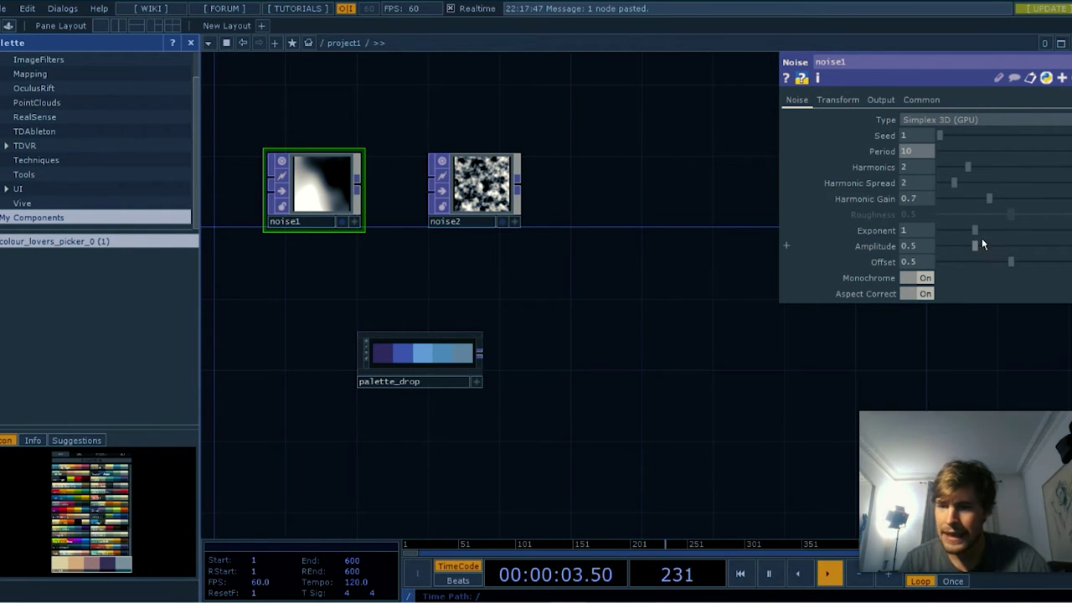
{"action": "left_click_drag", "start_coordinate": [990, 185], "coordinate": [924, 198]}
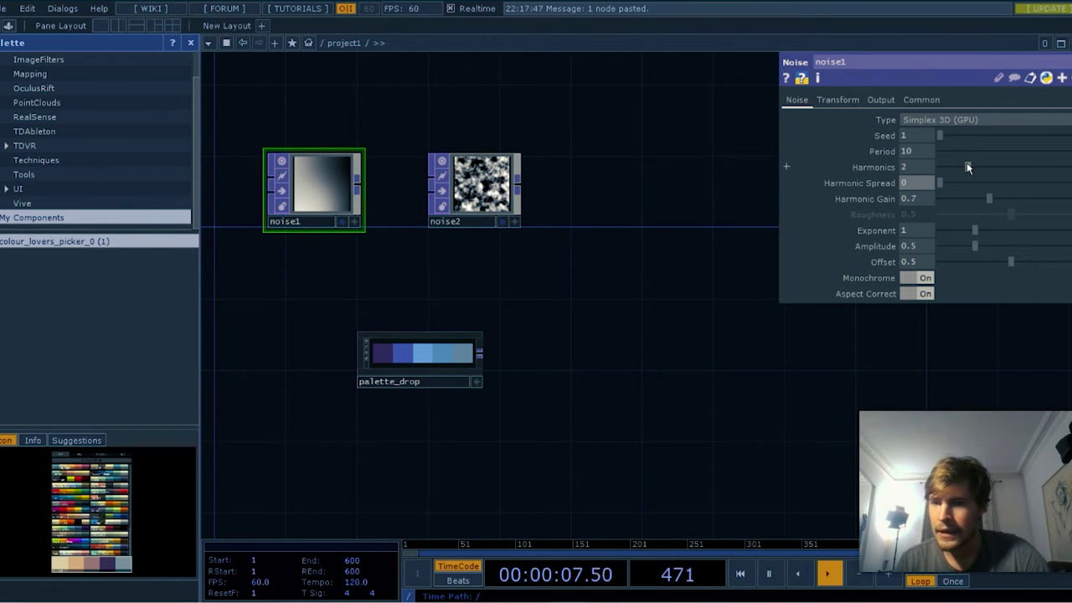
{"action": "mouse_move", "coordinate": [975, 232]}
{"action": "left_mouse_down"}
{"action": "mouse_move", "coordinate": [1013, 231]}
{"action": "mouse_move", "coordinate": [958, 230]}
{"action": "left_mouse_up"}
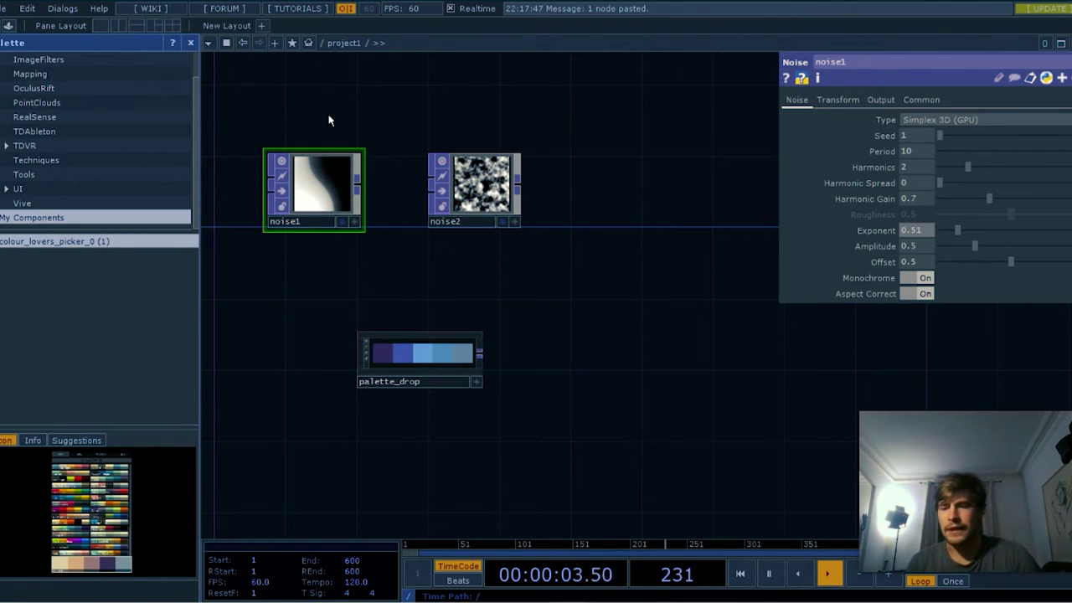
Connect noise1's output to the second input of noise2 and inspect the resulting pattern up close
{"action": "mouse_move", "coordinate": [359, 186]}
{"action": "left_mouse_down"}
{"action": "mouse_move", "coordinate": [430, 188]}
{"action": "mouse_move", "coordinate": [435, 199]}
{"action": "left_mouse_up"}
{"action": "scroll", "coordinate": [478, 197], "scroll_direction": "up", "scroll_amount": 5}
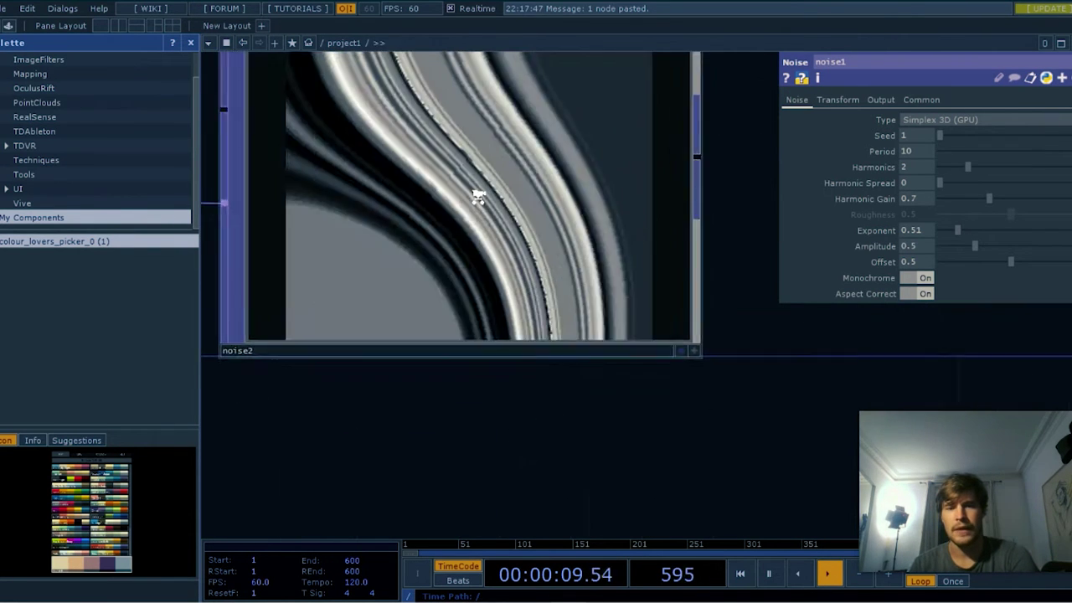
{"action": "scroll", "coordinate": [477, 197], "scroll_direction": "up", "scroll_amount": 5}
{"action": "scroll", "coordinate": [477, 197], "scroll_direction": "down", "scroll_amount": 3}
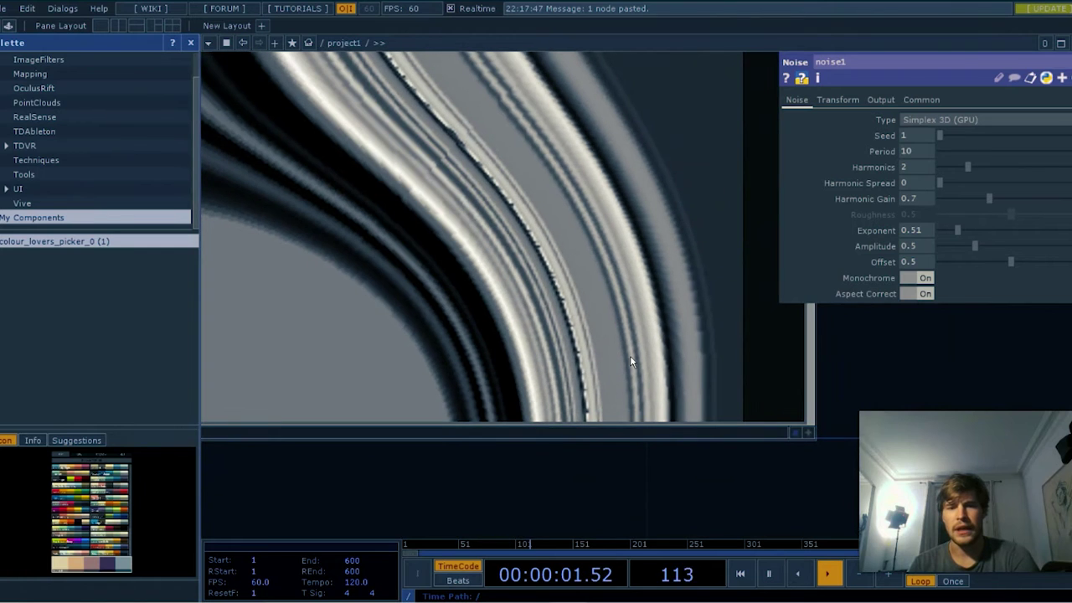
{"action": "scroll", "coordinate": [630, 357], "scroll_direction": "down", "scroll_amount": 5}
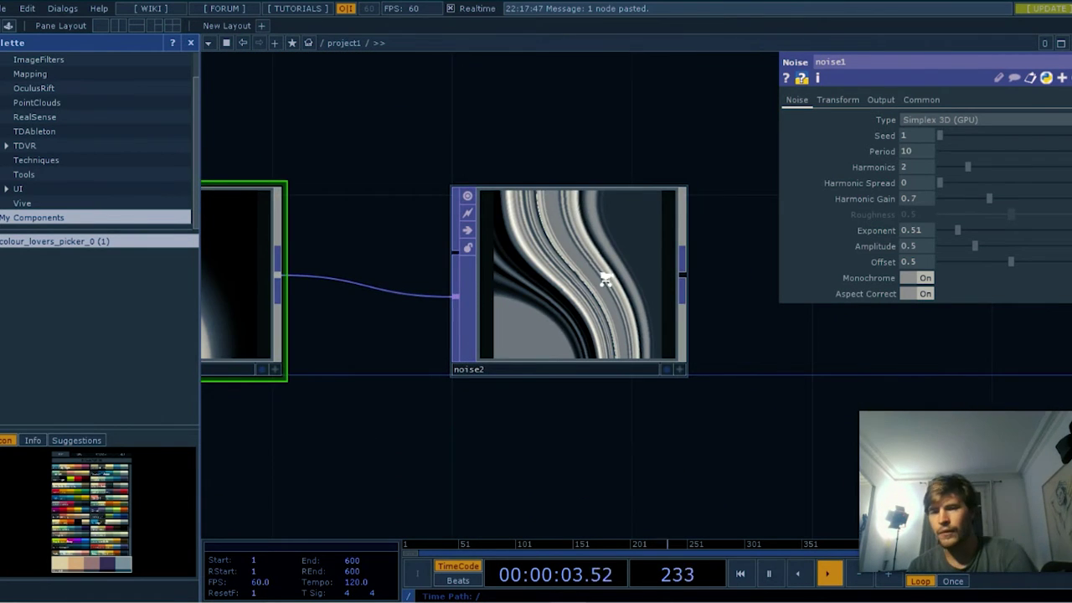
{"action": "scroll", "coordinate": [606, 279], "scroll_direction": "down", "scroll_amount": 5}
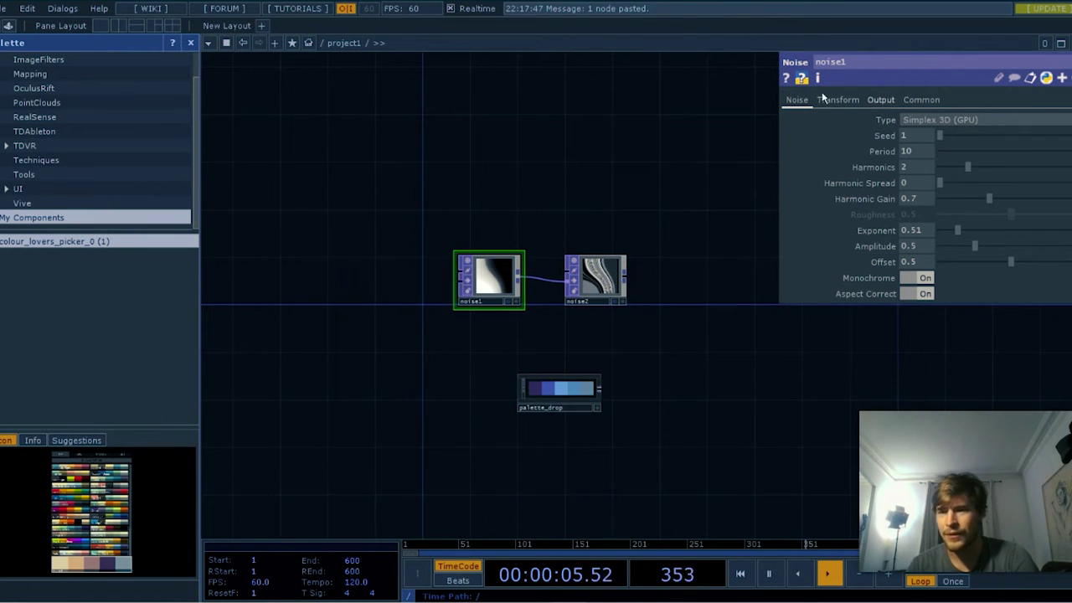
Try the 1920 x 1200 resolution preset on noise1 and examine the warning information on its node
{"action": "left_click", "coordinate": [919, 100]}
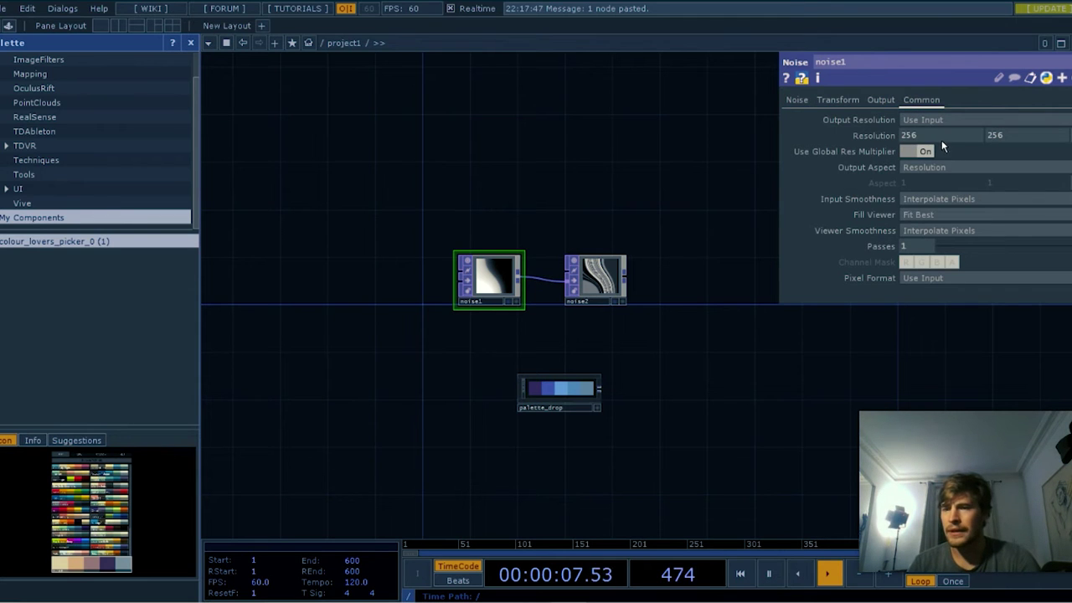
{"action": "left_click", "coordinate": [1070, 136]}
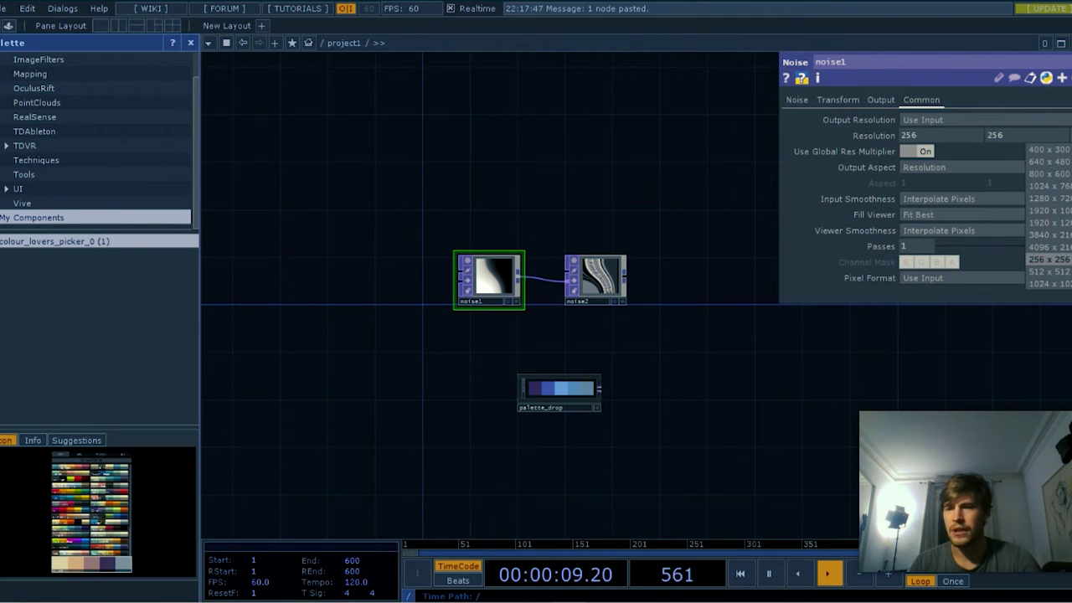
{"action": "left_click", "coordinate": [1054, 223]}
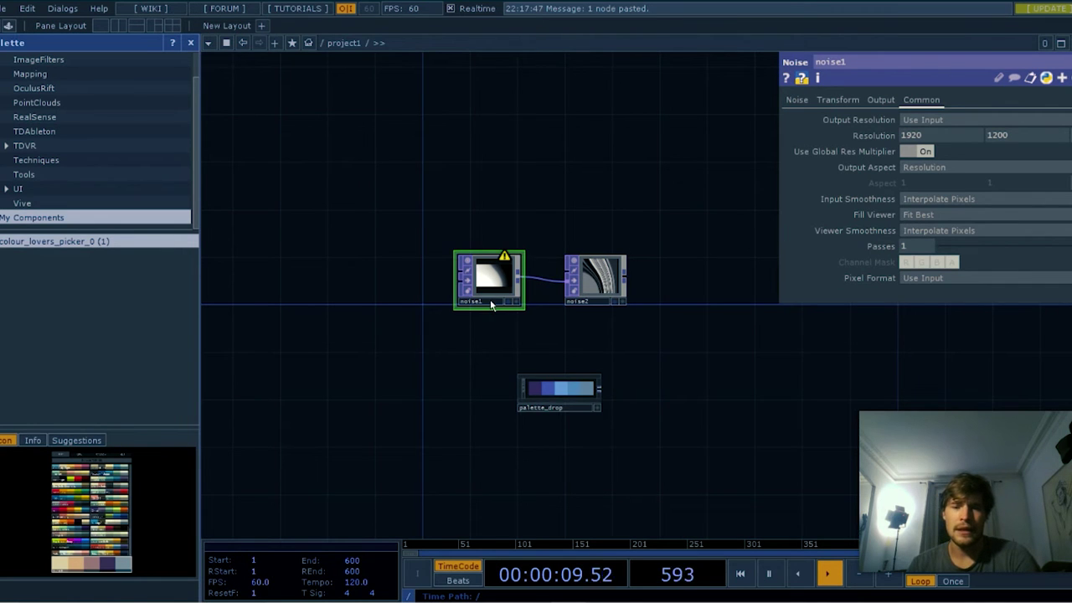
{"action": "scroll", "coordinate": [491, 301], "scroll_direction": "up", "scroll_amount": 5}
{"action": "scroll", "coordinate": [491, 301], "scroll_direction": "down", "scroll_amount": 1}
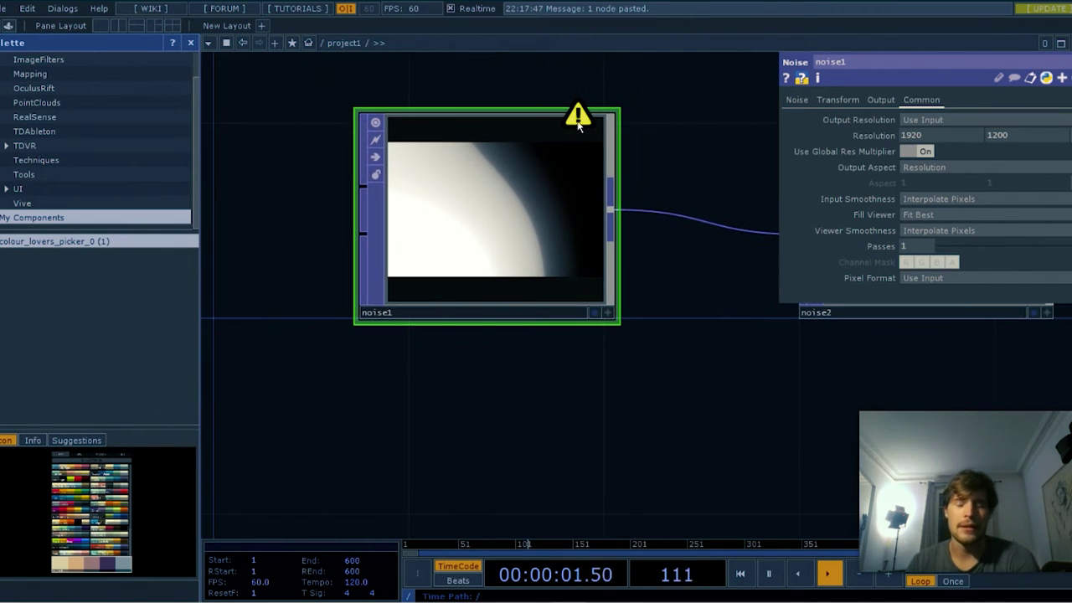
{"action": "middle_click", "coordinate": [577, 124]}
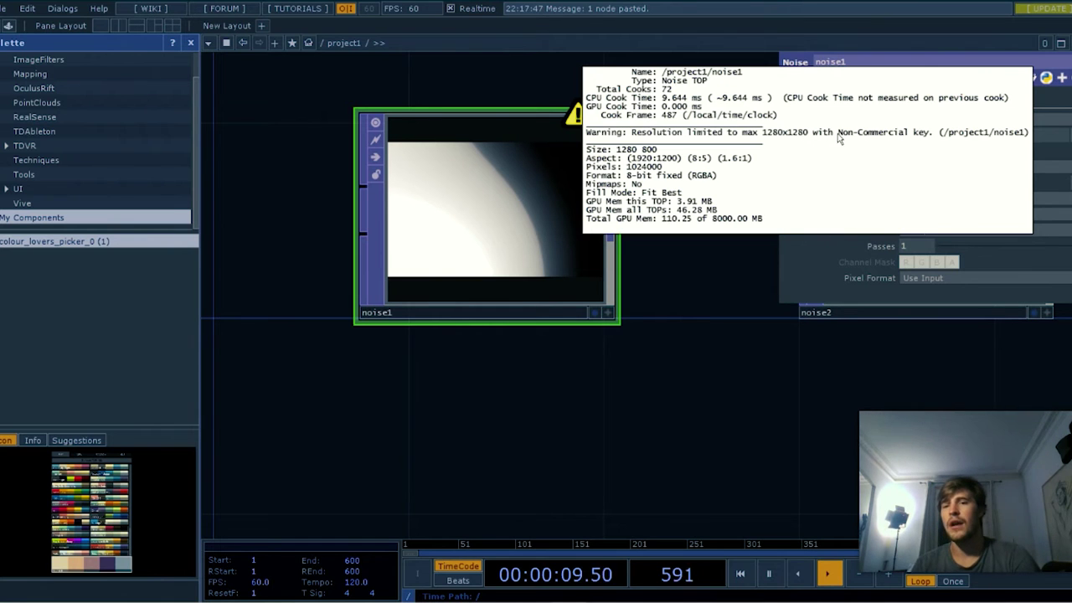
{"action": "middle_click", "coordinate": [514, 224]}
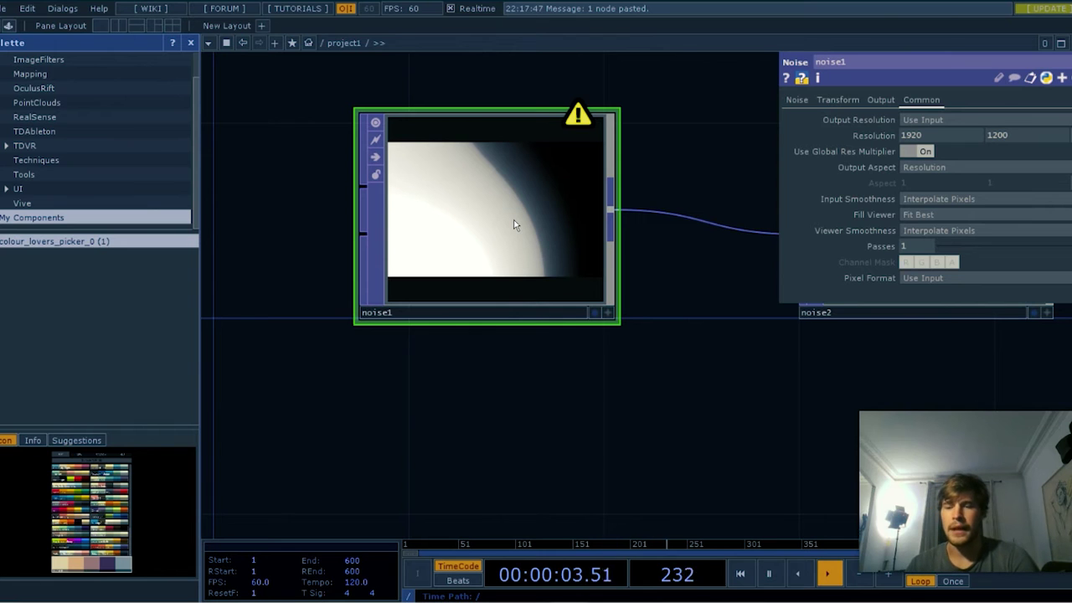
Set noise1's resolution to 1280 x 1280, starting from the 1280 x 720 preset
{"action": "scroll", "coordinate": [514, 225], "scroll_direction": "down", "scroll_amount": 3}
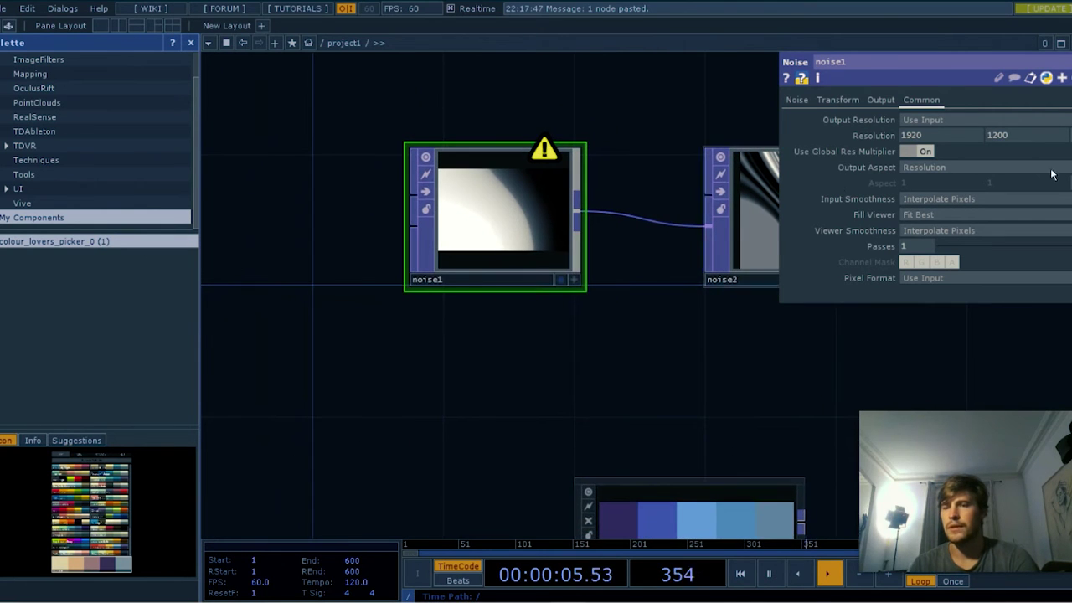
{"action": "left_click", "coordinate": [1065, 135]}
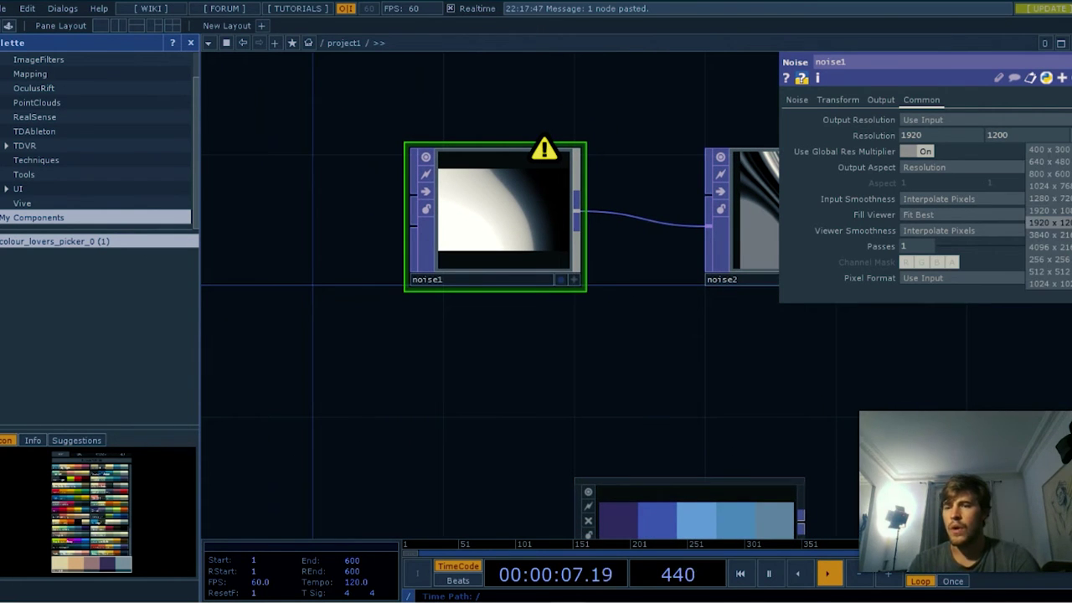
{"action": "left_click", "coordinate": [1042, 200]}
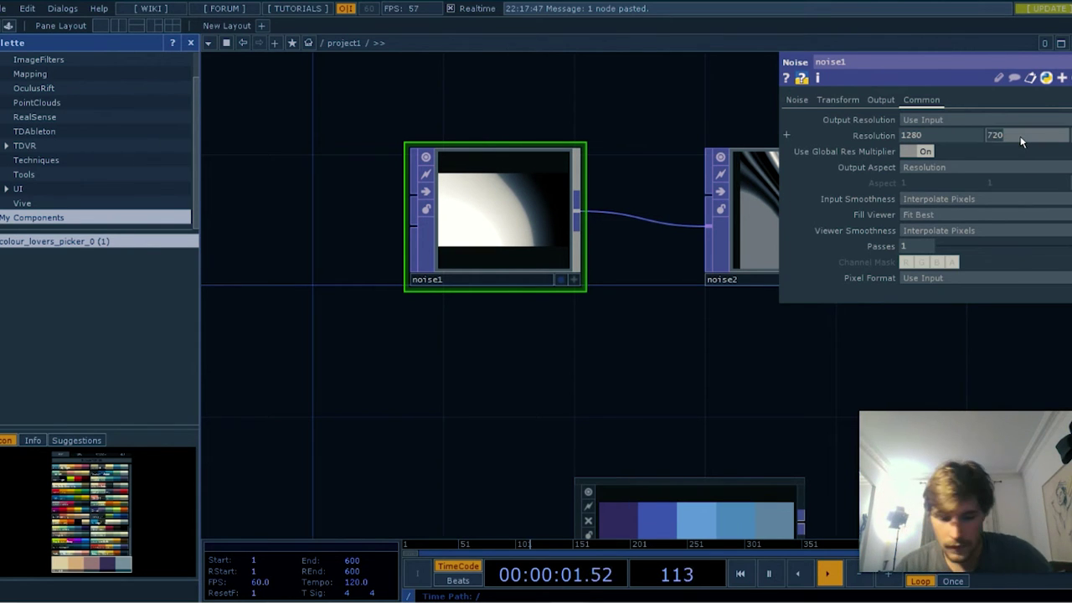
{"action": "left_click", "coordinate": [1019, 137]}
{"action": "type", "text": "1280"}
{"action": "key", "text": "Return"}
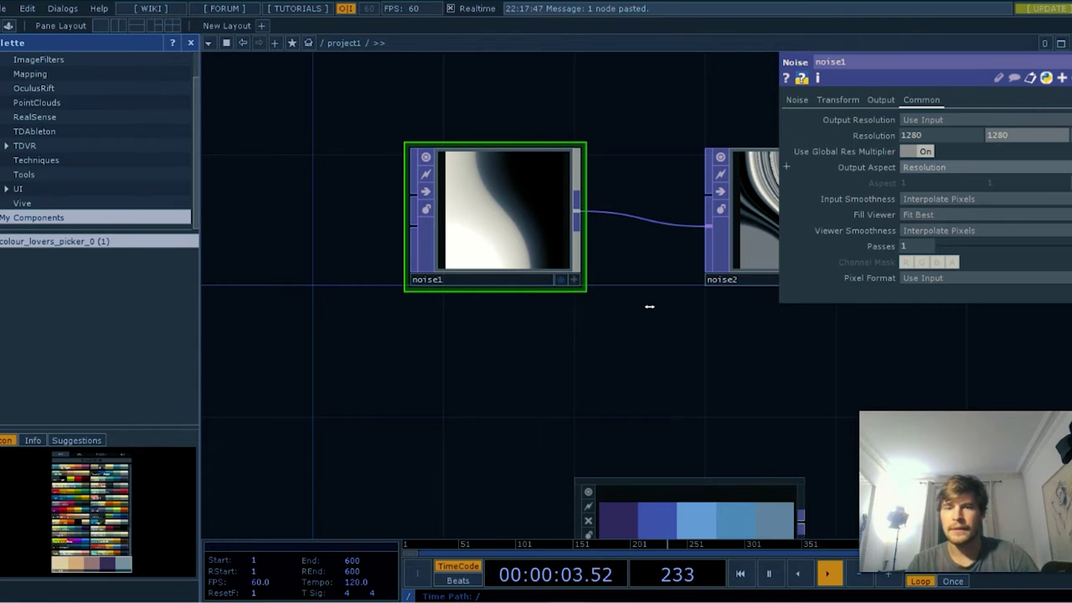
Set noise2's resolution to 1280 x 1280
{"action": "scroll", "coordinate": [271, 307], "scroll_direction": "down", "scroll_amount": 3}
{"action": "right_click", "coordinate": [638, 196]}
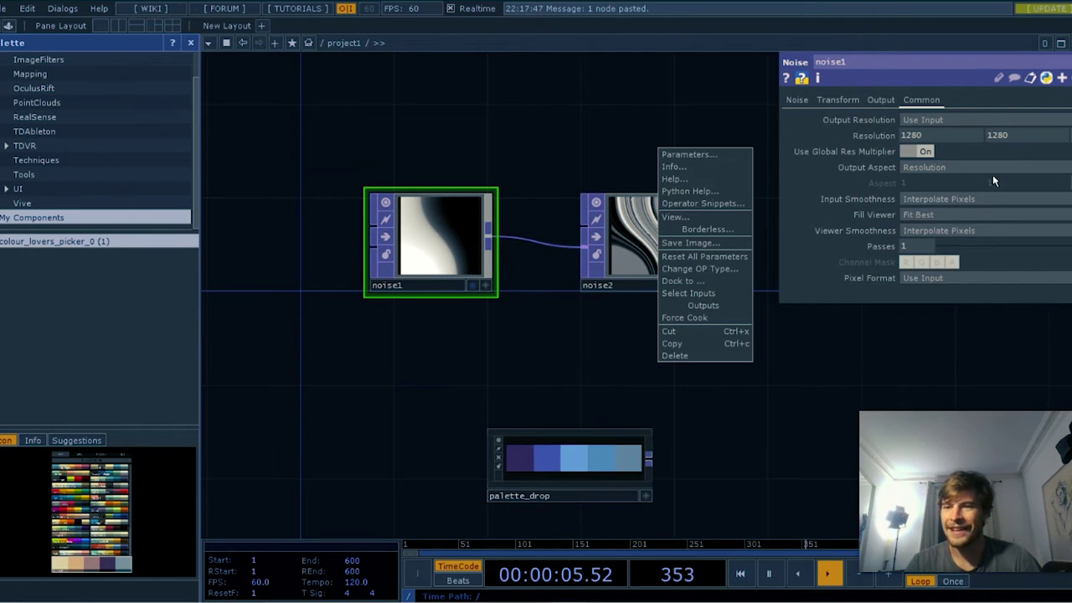
{"action": "left_click", "coordinate": [633, 243]}
{"action": "left_click", "coordinate": [656, 231]}
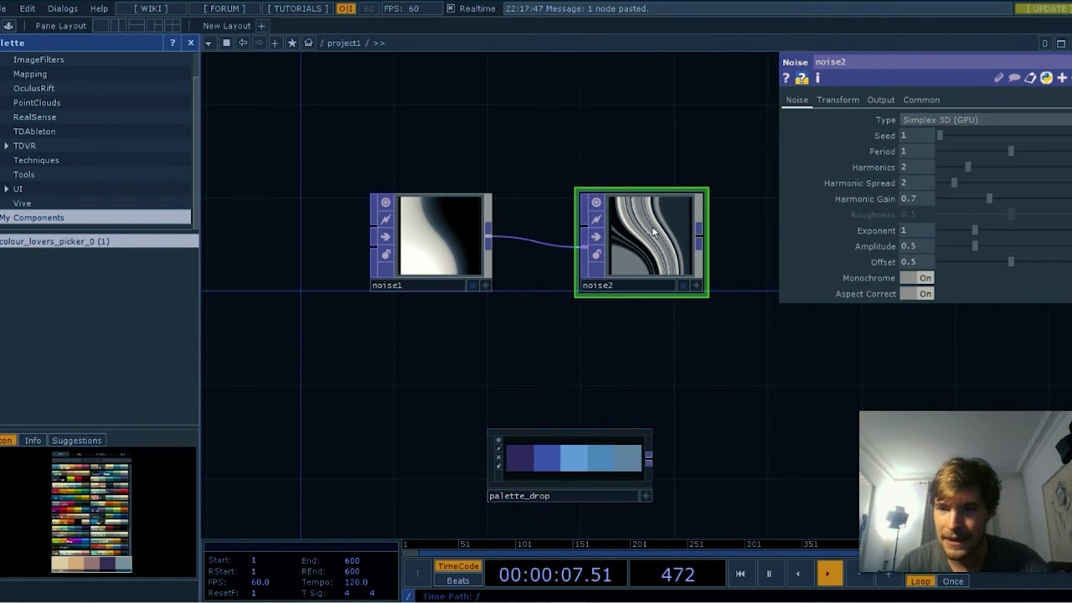
{"action": "left_click", "coordinate": [921, 101]}
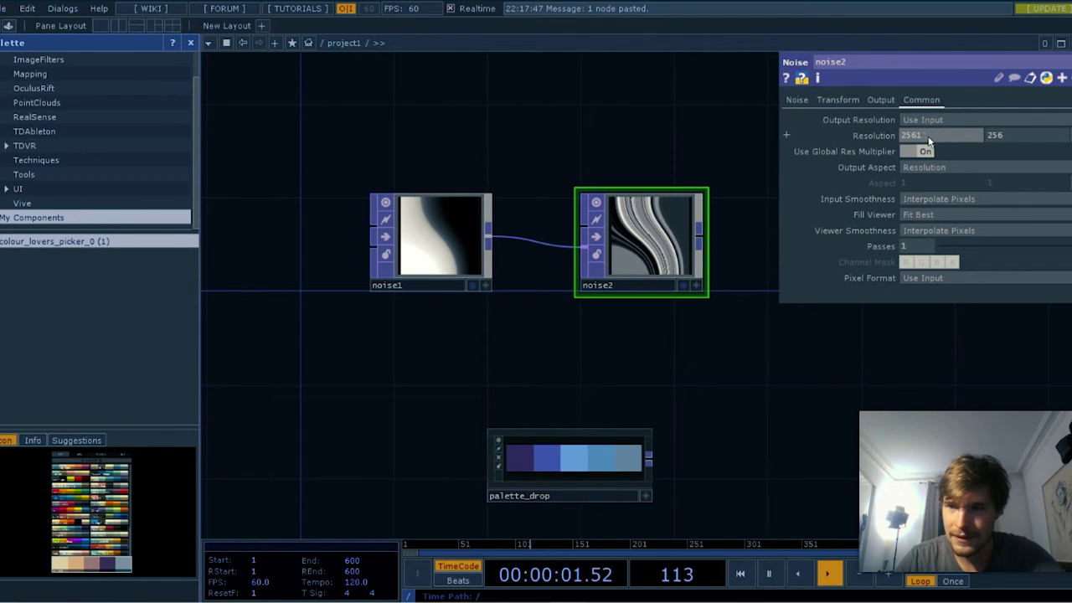
{"action": "left_click", "coordinate": [928, 138]}
{"action": "type", "text": "120"}
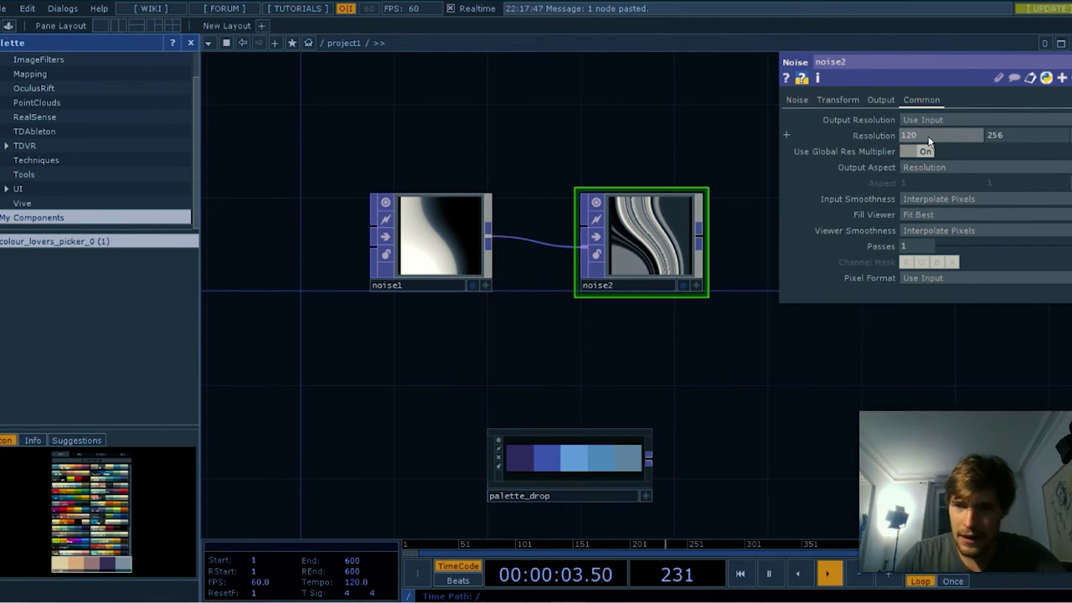
{"action": "type", "text": "0"}
{"action": "left_click", "coordinate": [1025, 135]}
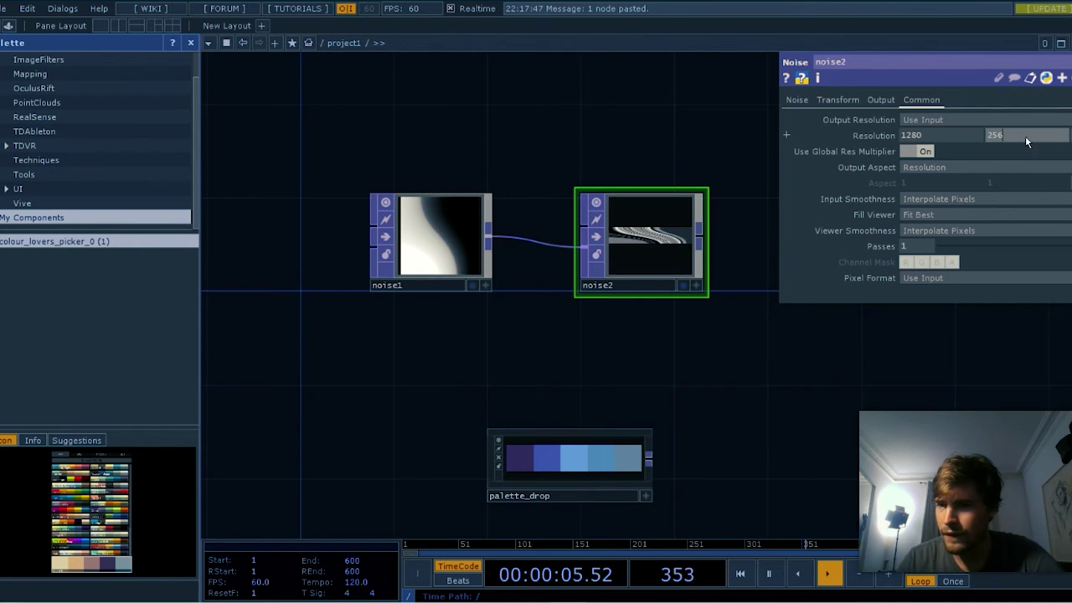
{"action": "type", "text": "1280"}
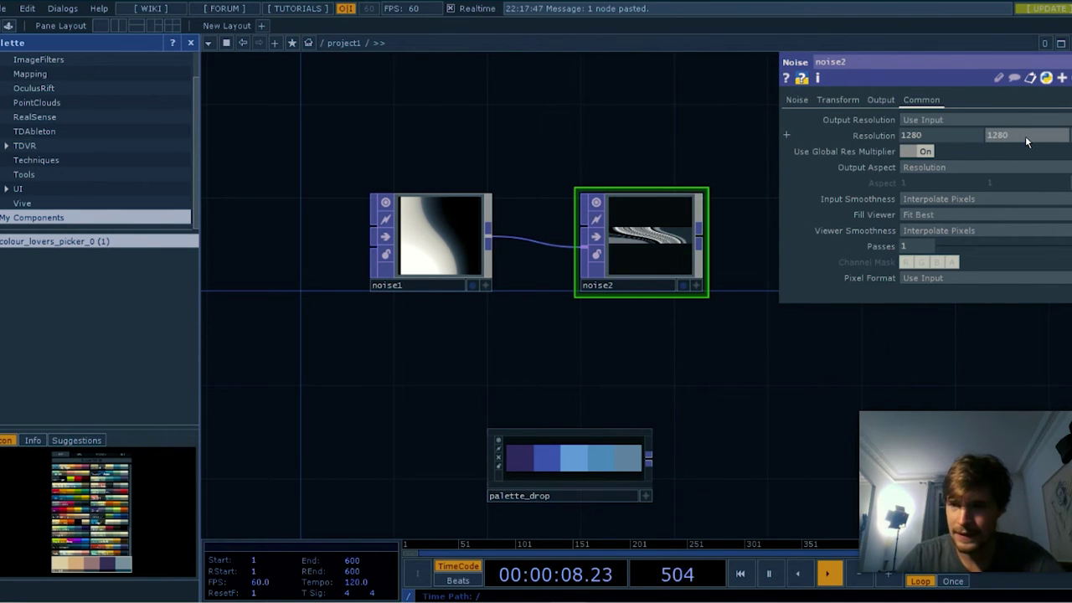
{"action": "key", "text": "Return"}
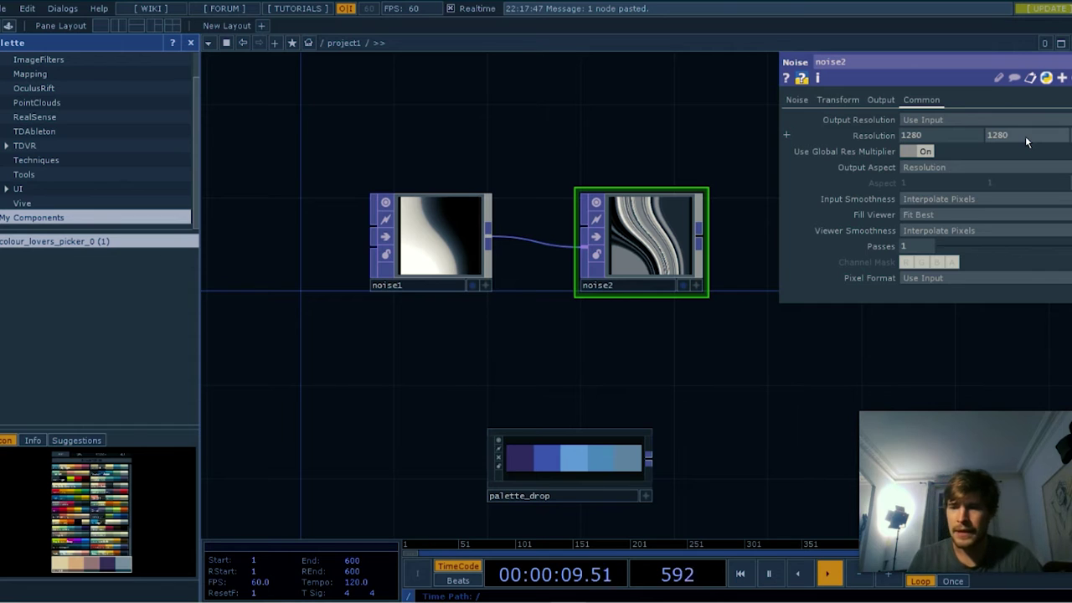
{"action": "right_click", "coordinate": [416, 273]}
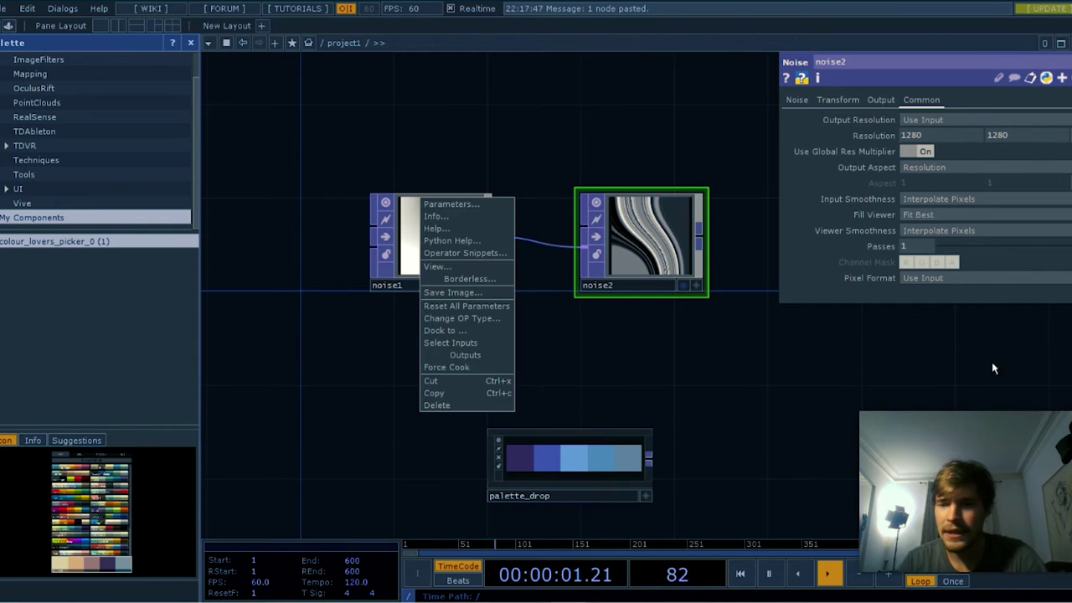
{"action": "left_click", "coordinate": [509, 134]}
{"action": "left_click", "coordinate": [392, 252]}
{"action": "left_click", "coordinate": [392, 251]}
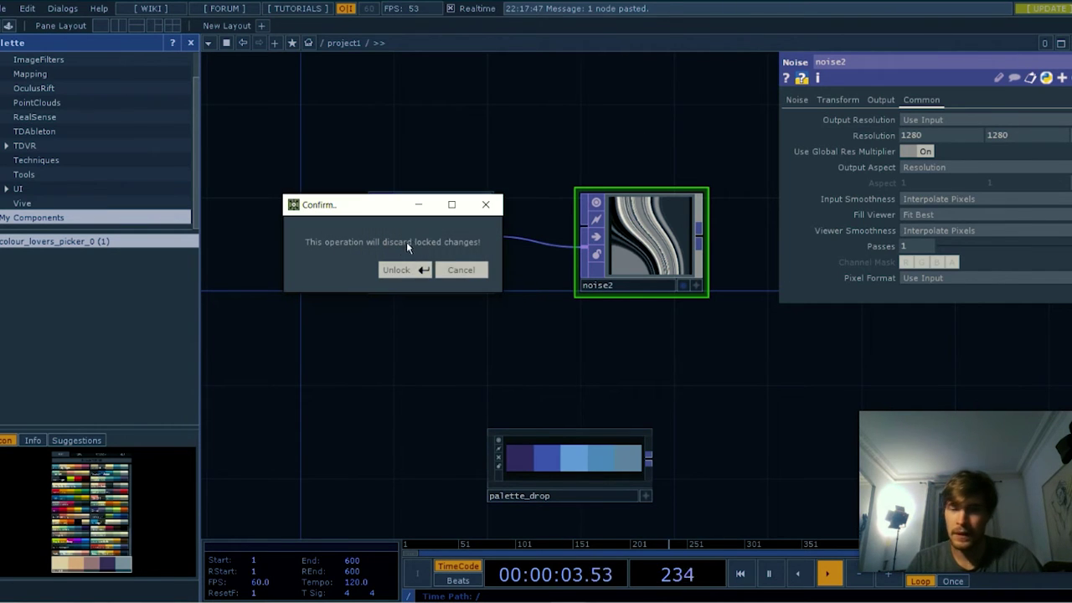
{"action": "left_click", "coordinate": [414, 268]}
Set noise1's Pixel Format to 32-bit float (RGB) and check its gradient up close
{"action": "left_click", "coordinate": [430, 238]}
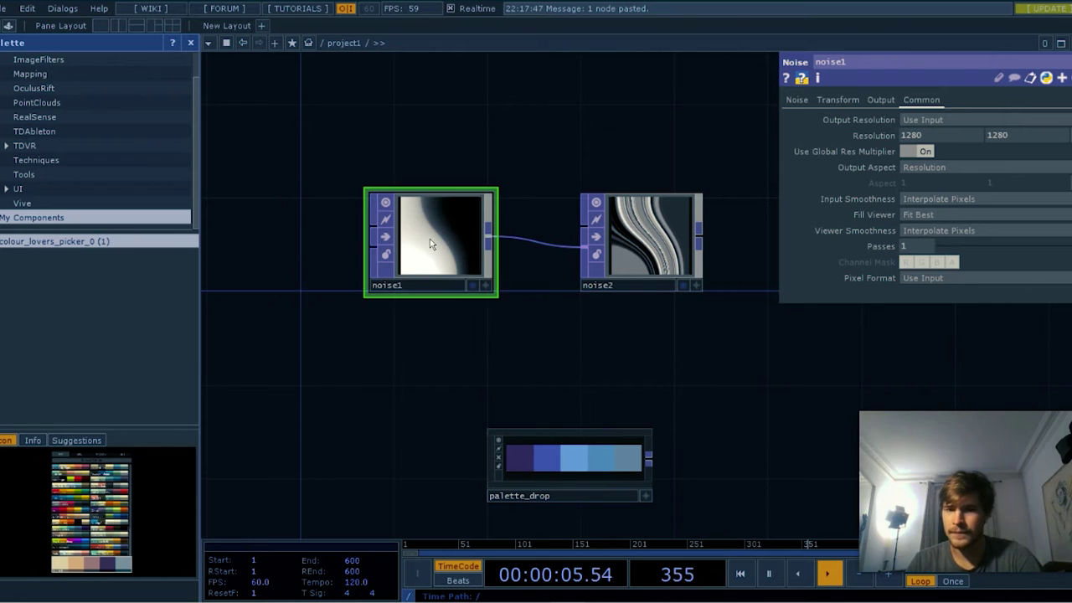
{"action": "left_click", "coordinate": [983, 278]}
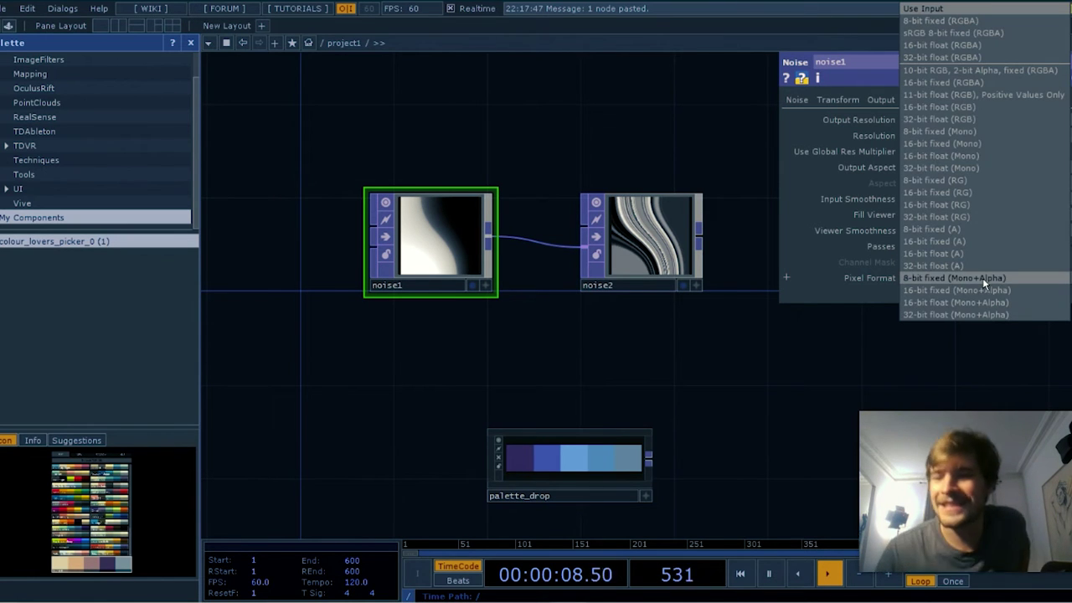
{"action": "left_click", "coordinate": [947, 119]}
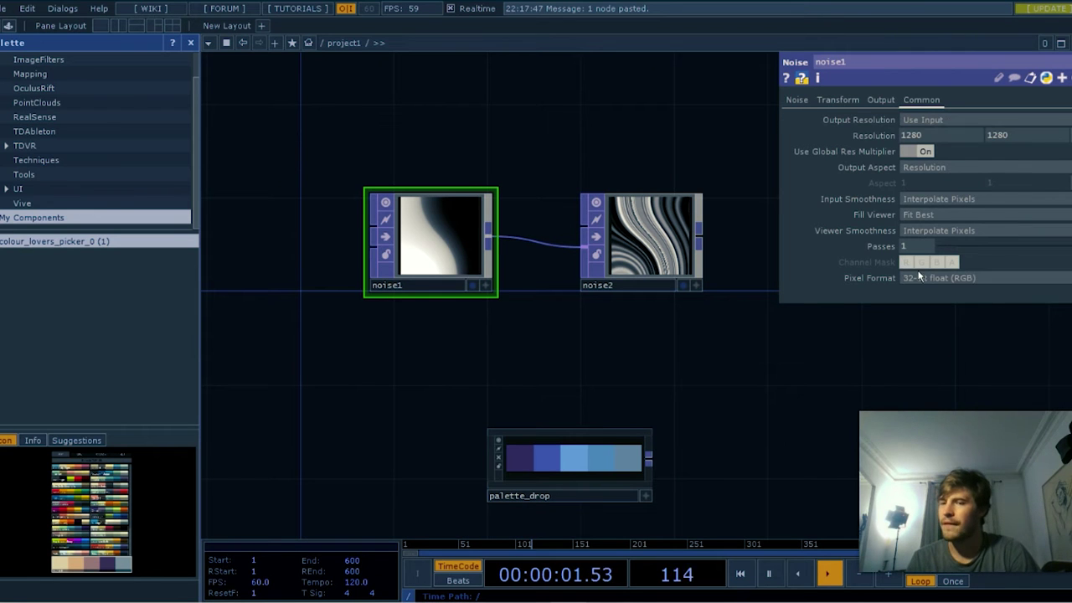
{"action": "scroll", "coordinate": [411, 241], "scroll_direction": "up", "scroll_amount": 5}
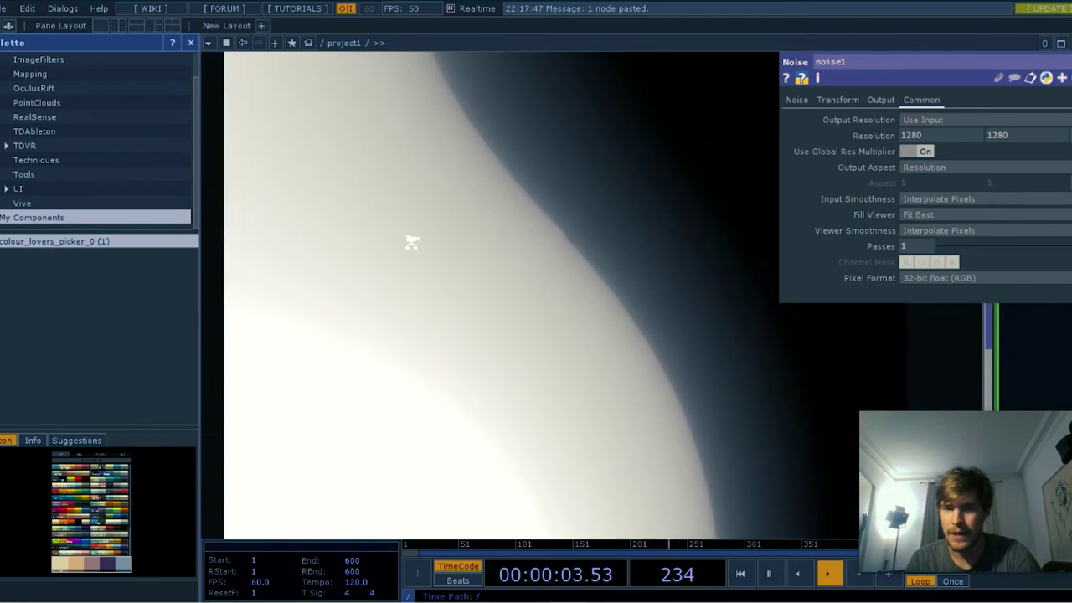
{"action": "scroll", "coordinate": [411, 242], "scroll_direction": "down", "scroll_amount": 2}
{"action": "scroll", "coordinate": [411, 241], "scroll_direction": "down", "scroll_amount": 3}
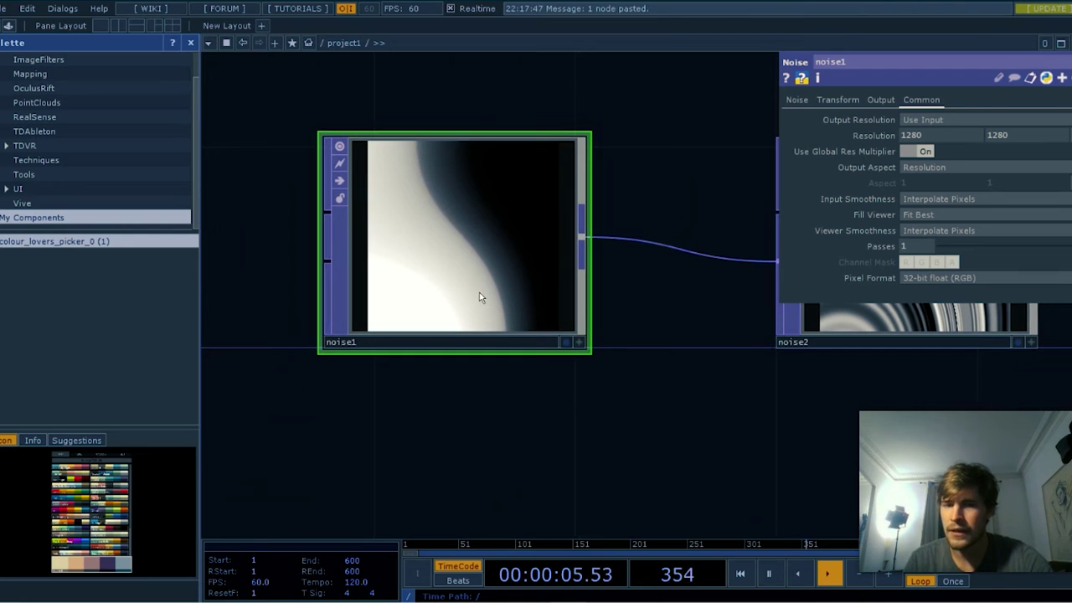
{"action": "scroll", "coordinate": [628, 400], "scroll_direction": "down", "scroll_amount": 5}
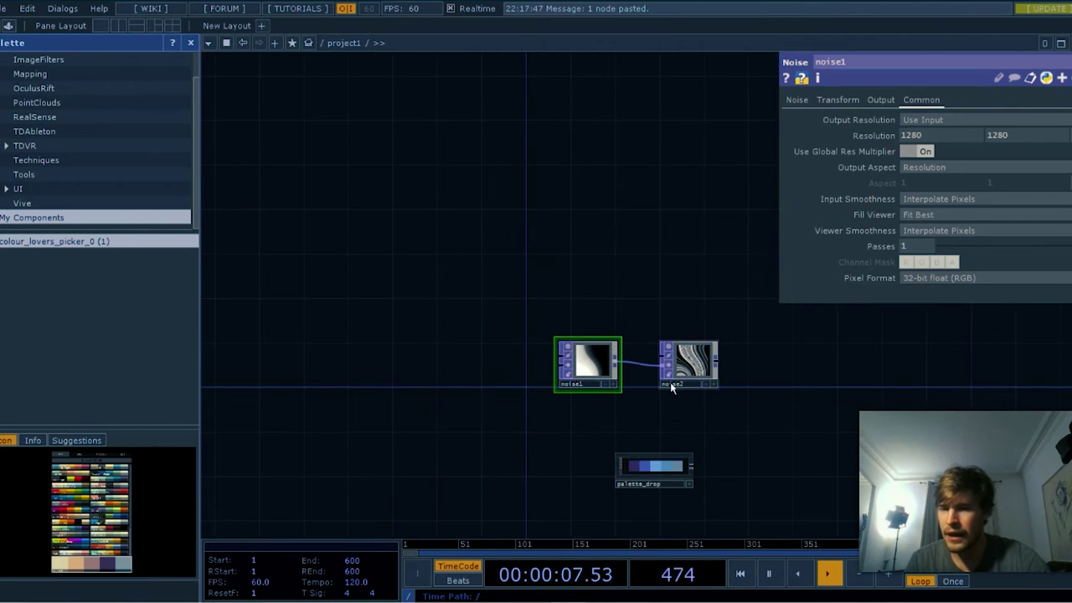
Set noise2's Pixel Format to 32-bit float (RGB)
{"action": "left_click", "coordinate": [686, 371]}
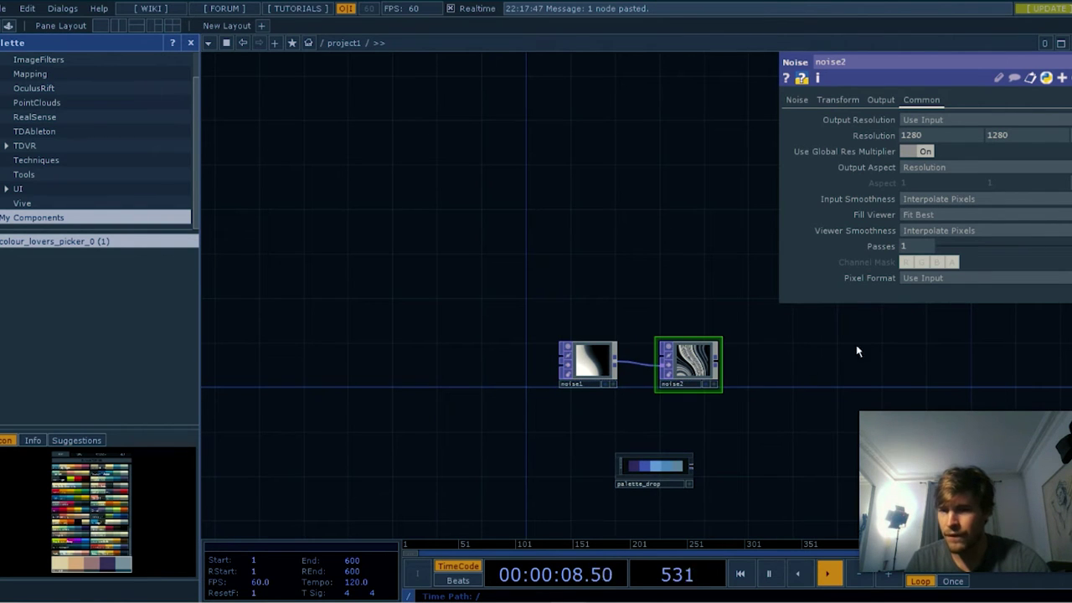
{"action": "left_click", "coordinate": [922, 284]}
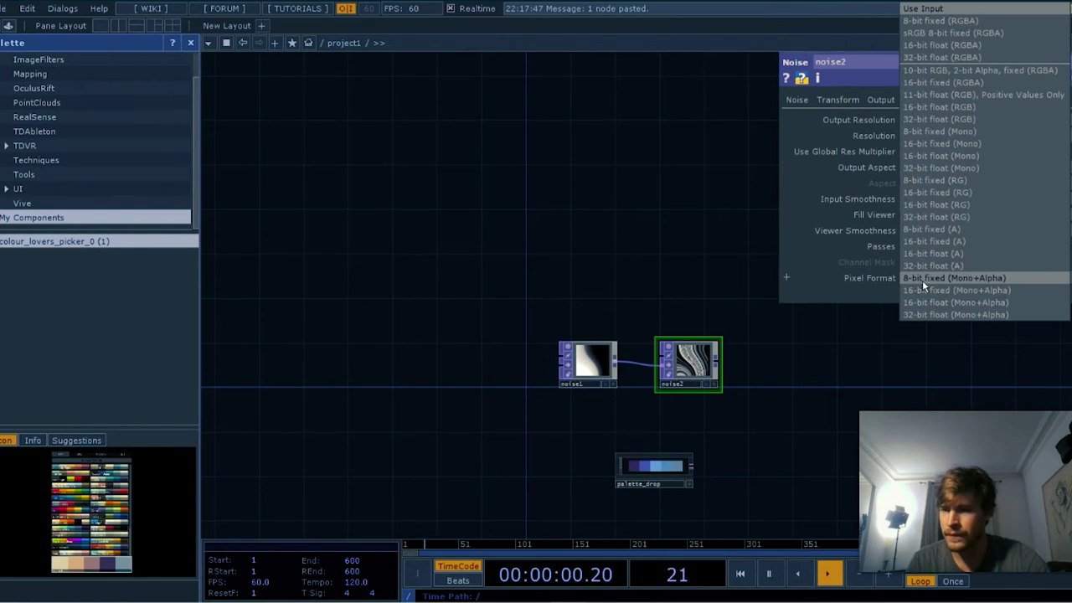
{"action": "left_click", "coordinate": [936, 119]}
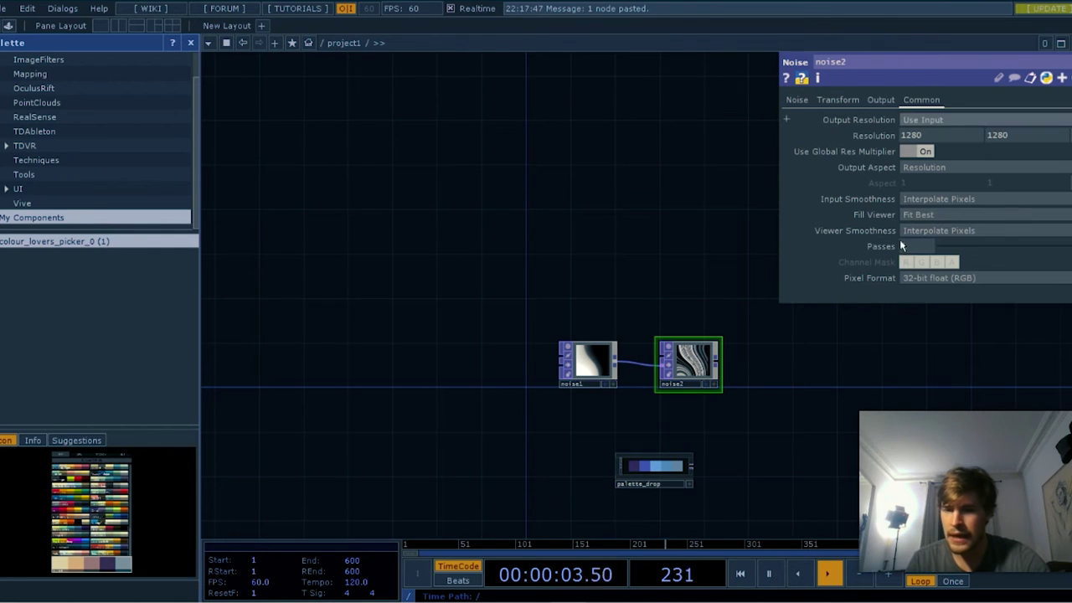
Set noise2's Input Smoothness and Viewer Smoothness to Mipmap Pixels and inspect the stripes up close
{"action": "left_click", "coordinate": [921, 200]}
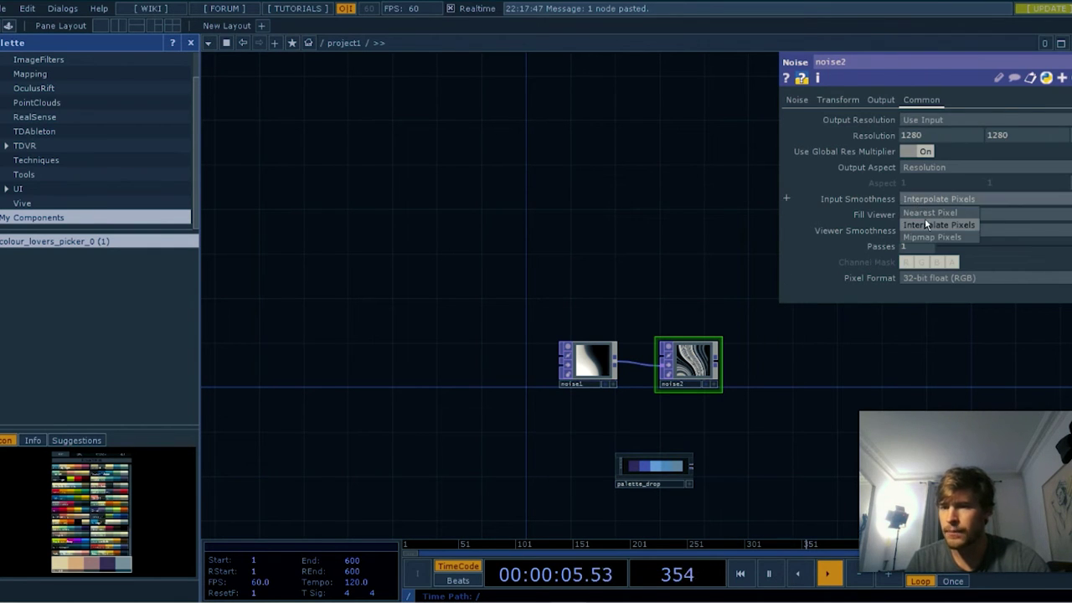
{"action": "left_click", "coordinate": [932, 234]}
{"action": "left_click", "coordinate": [932, 233]}
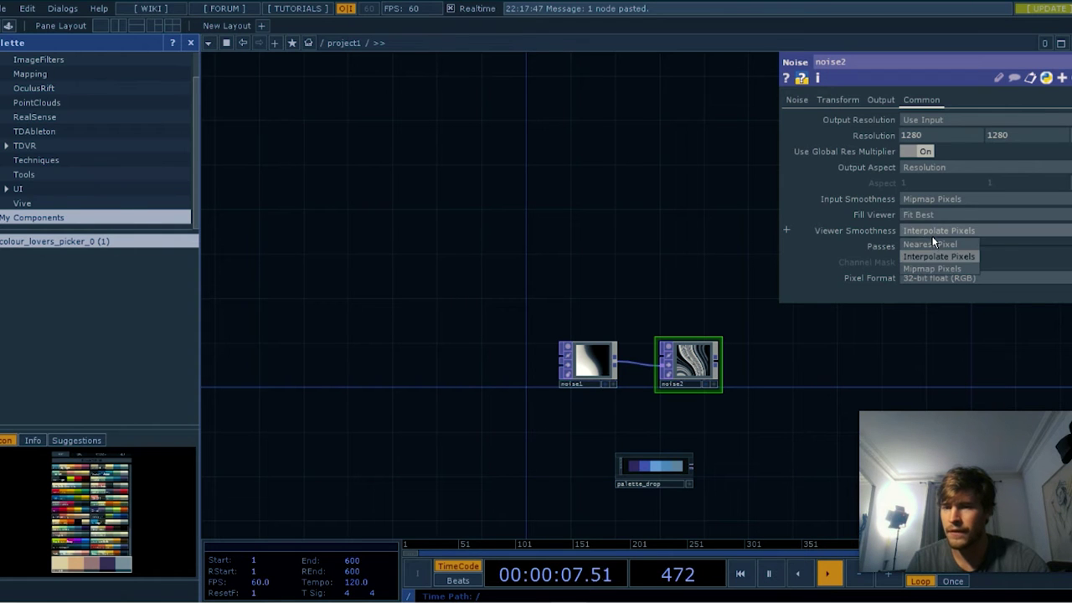
{"action": "left_click", "coordinate": [921, 267]}
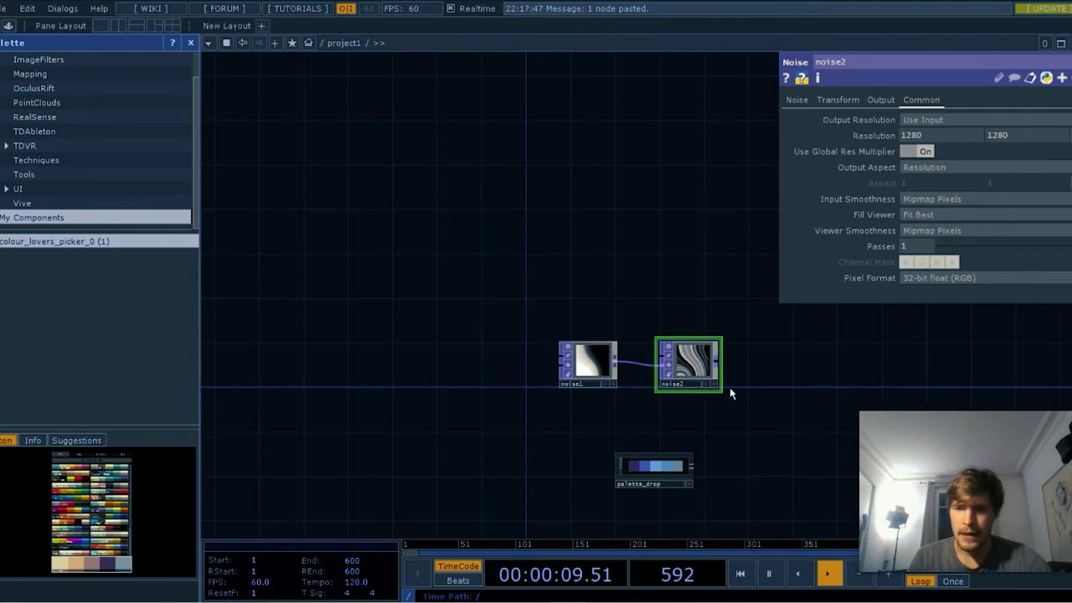
{"action": "scroll", "coordinate": [729, 387], "scroll_direction": "up", "scroll_amount": 6}
{"action": "scroll", "coordinate": [729, 388], "scroll_direction": "up", "scroll_amount": 3}
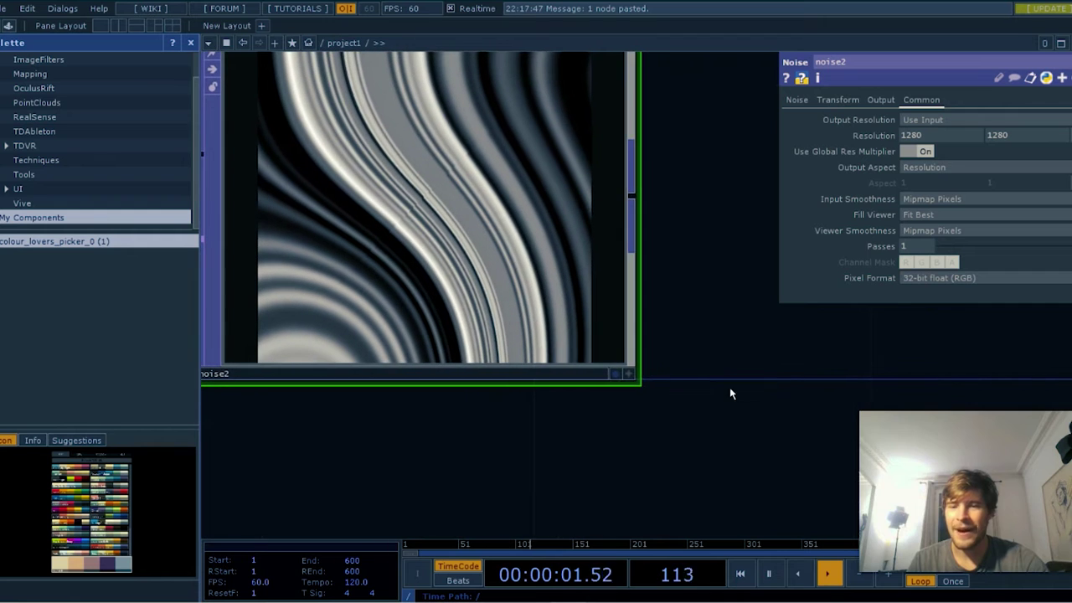
{"action": "scroll", "coordinate": [503, 211], "scroll_direction": "up", "scroll_amount": 3}
{"action": "scroll", "coordinate": [613, 393], "scroll_direction": "down", "scroll_amount": 10}
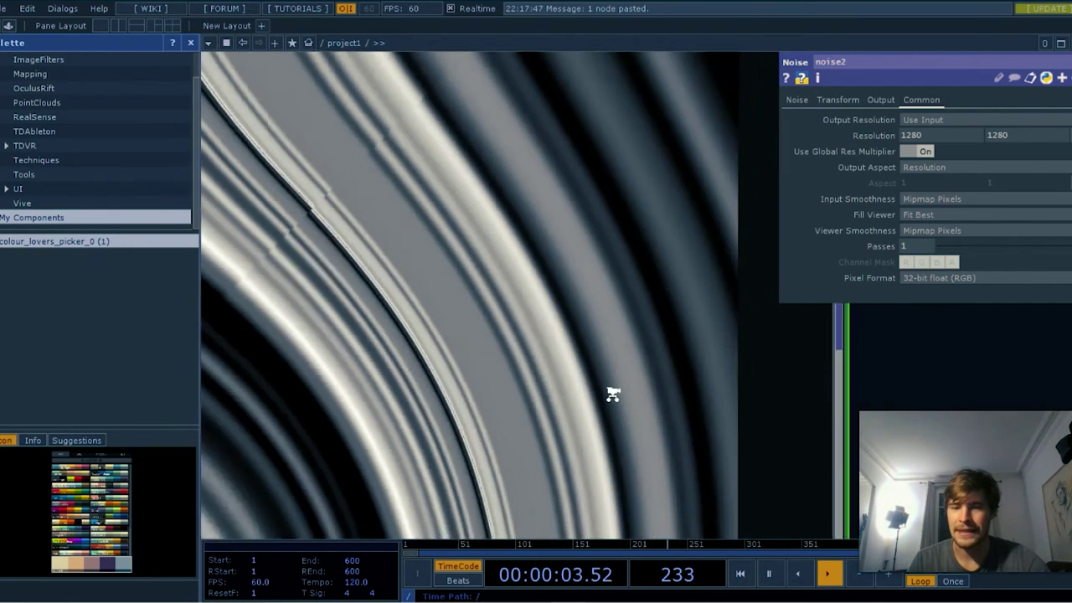
{"action": "scroll", "coordinate": [605, 383], "scroll_direction": "up", "scroll_amount": 5}
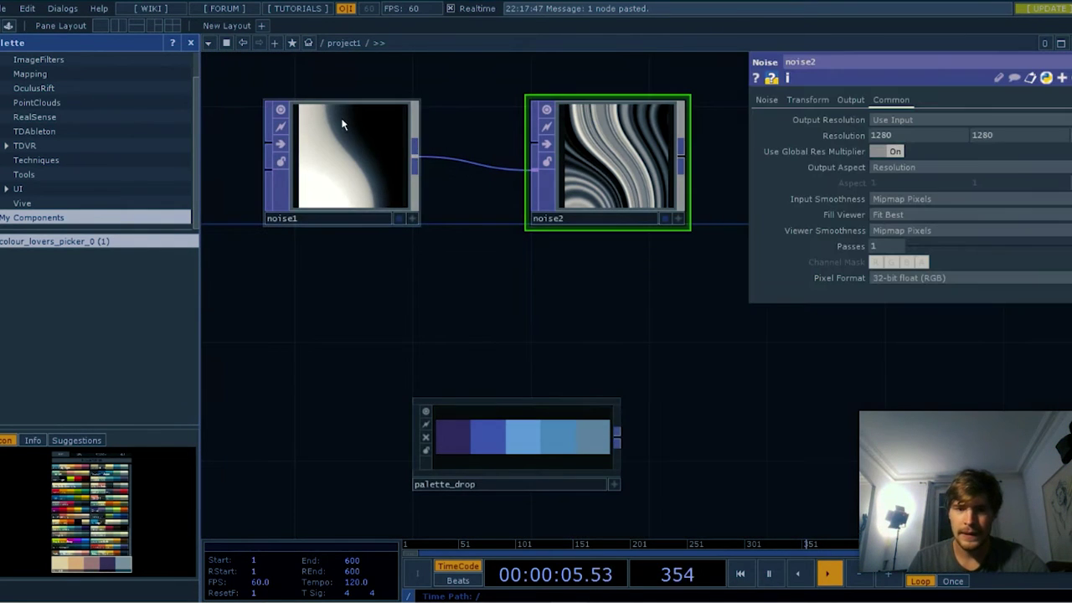
Animate noise1 by driving its Z translation with the expression absTime.seconds
{"action": "left_click", "coordinate": [348, 135]}
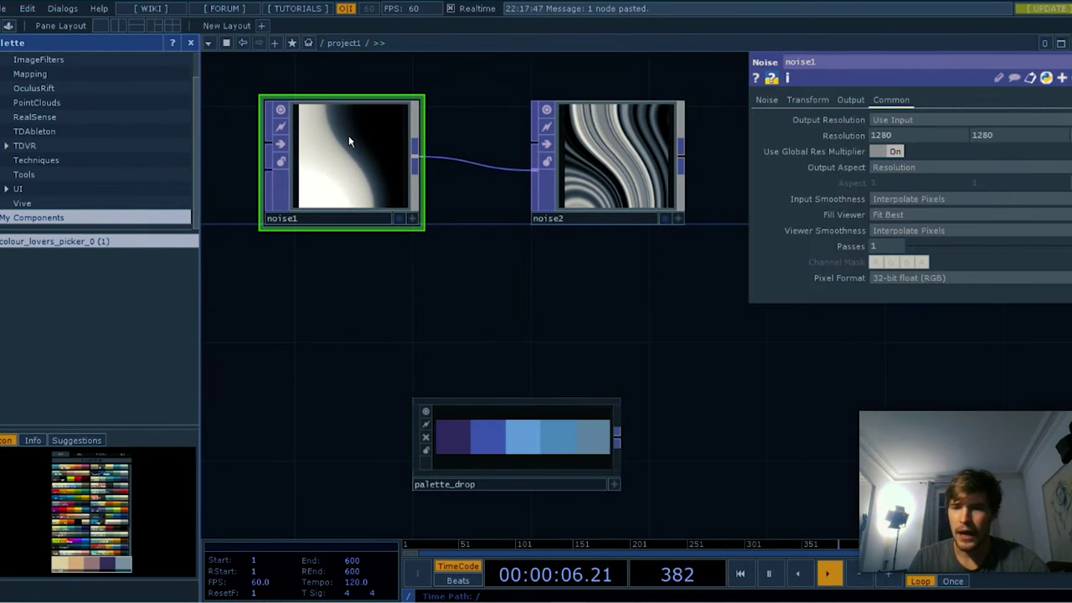
{"action": "left_click", "coordinate": [809, 101]}
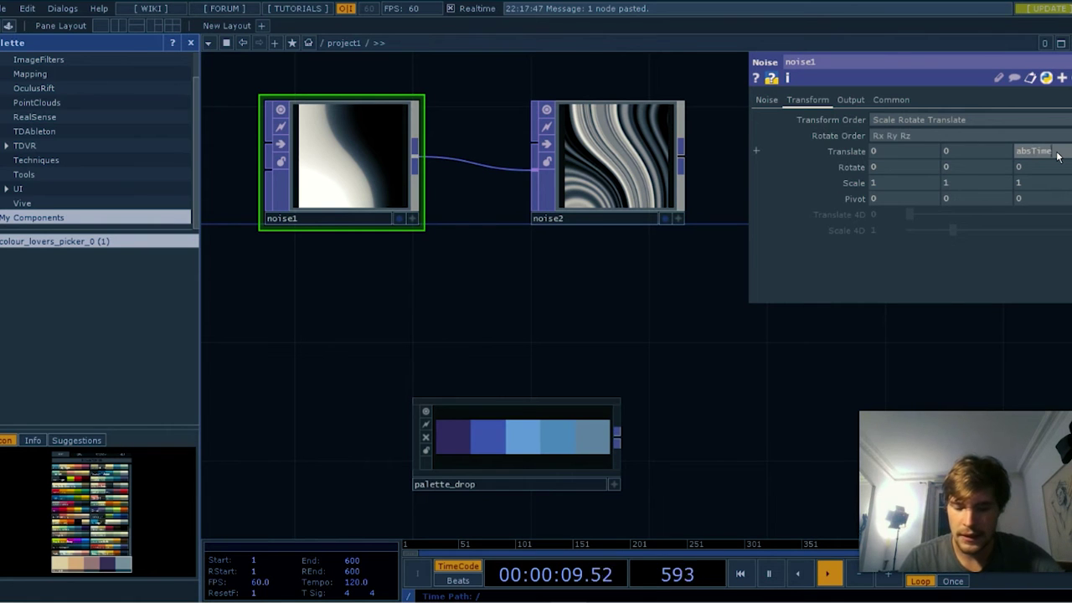
{"action": "type", "text": "econ"}
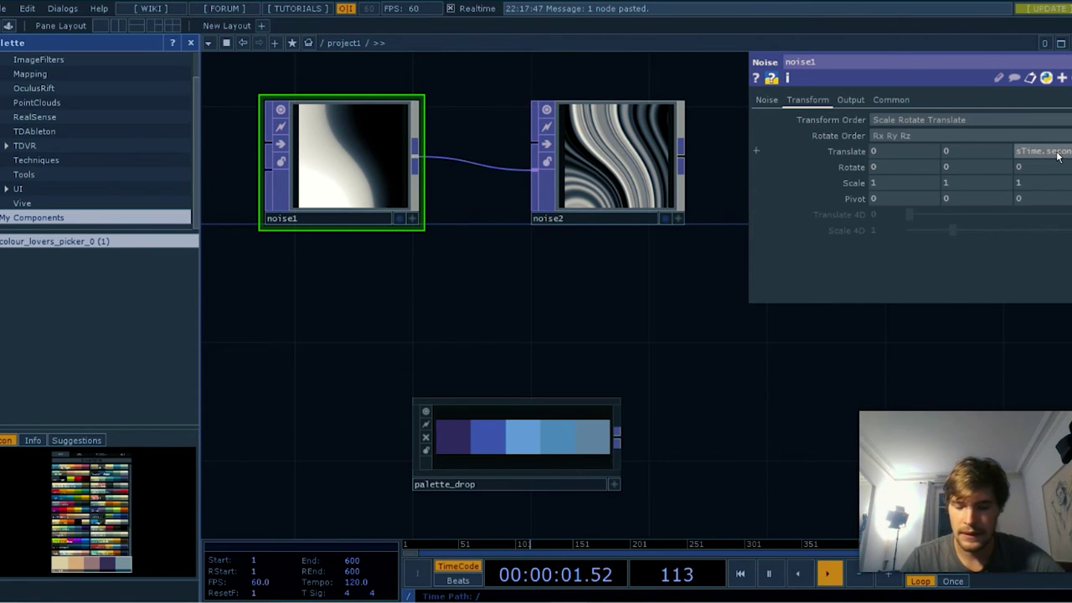
{"action": "type", "text": "ds"}
{"action": "key", "text": "Return"}
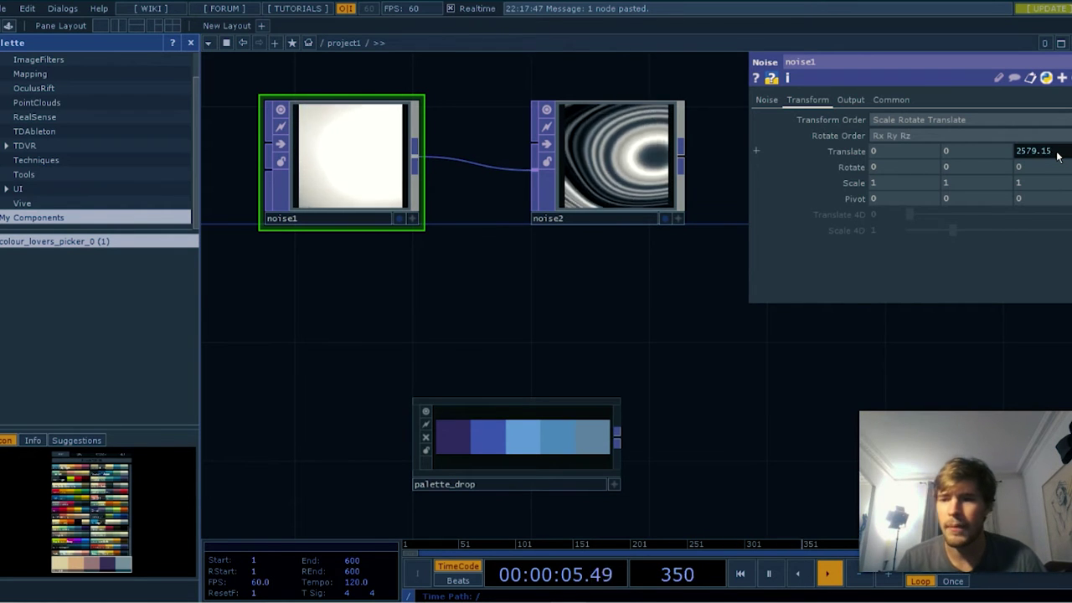
Slow noise1's animation by multiplying its Z translation expression by 0.1, giving absTime.seconds*0.1
{"action": "left_click", "coordinate": [1055, 152]}
{"action": "type", "text": "*0.1"}
{"action": "key", "text": "Return"}
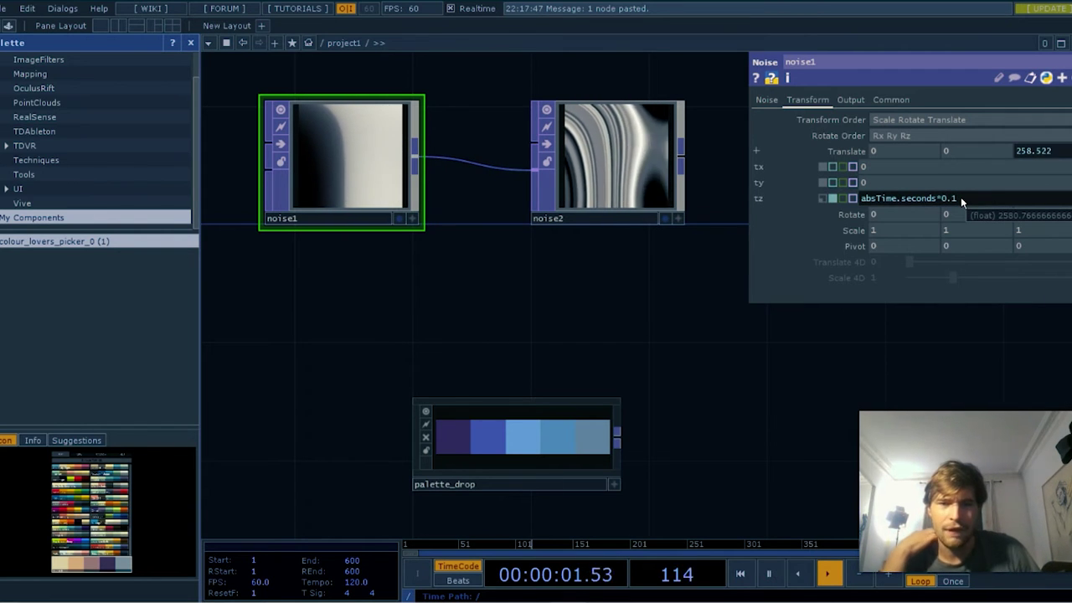
Display noise2's output as the network background and move both noise nodes together to the left, away from the palette component
{"action": "left_click", "coordinate": [664, 218]}
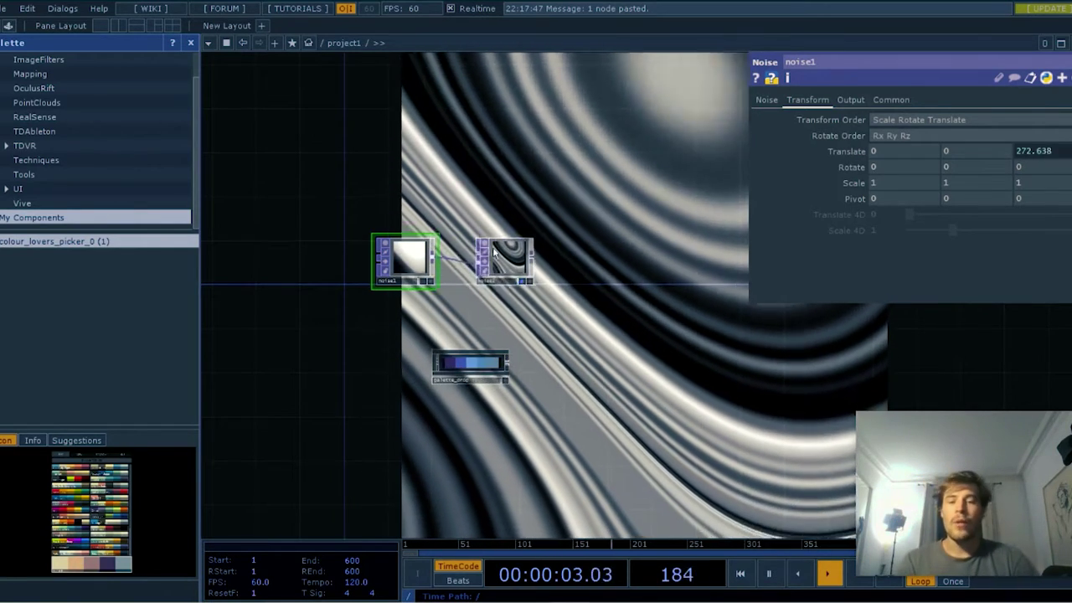
{"action": "left_click_drag", "start_coordinate": [327, 155], "coordinate": [360, 179]}
{"action": "right_click_drag", "start_coordinate": [410, 218], "coordinate": [615, 305]}
{"action": "left_click_drag", "start_coordinate": [537, 287], "coordinate": [383, 276]}
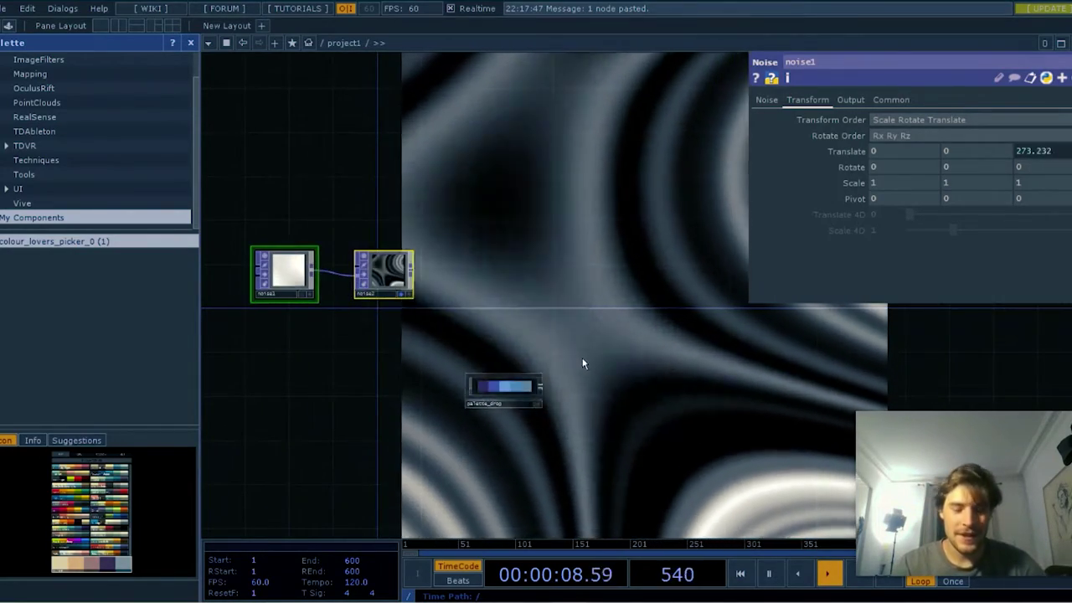
Add a Lookup TOP beside noise2, connecting noise2 to its first input and palette_drop to its second input
{"action": "key", "text": "Tab"}
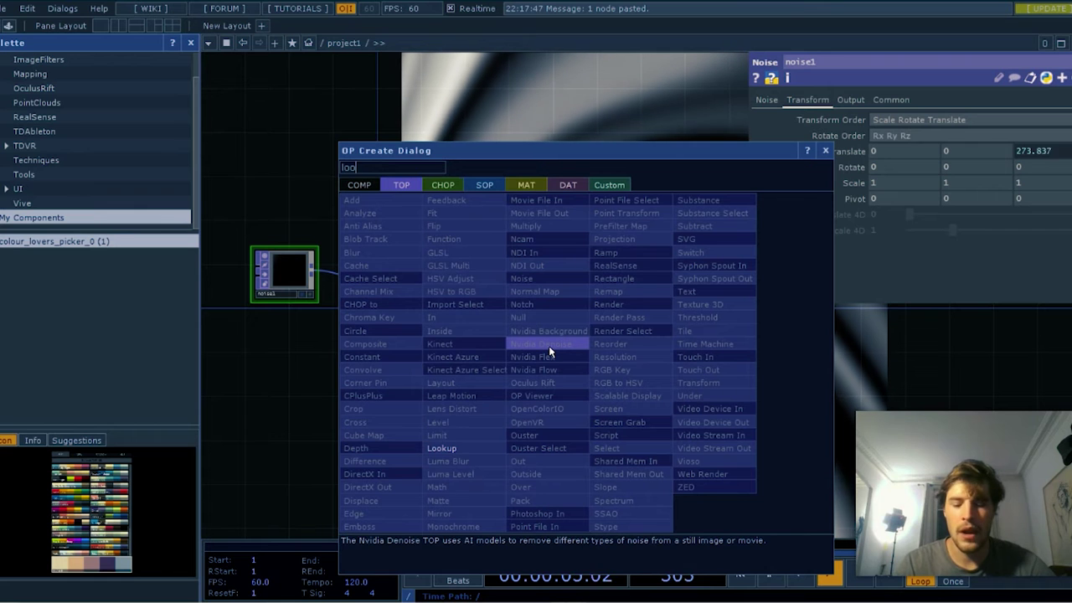
{"action": "key", "text": "Return"}
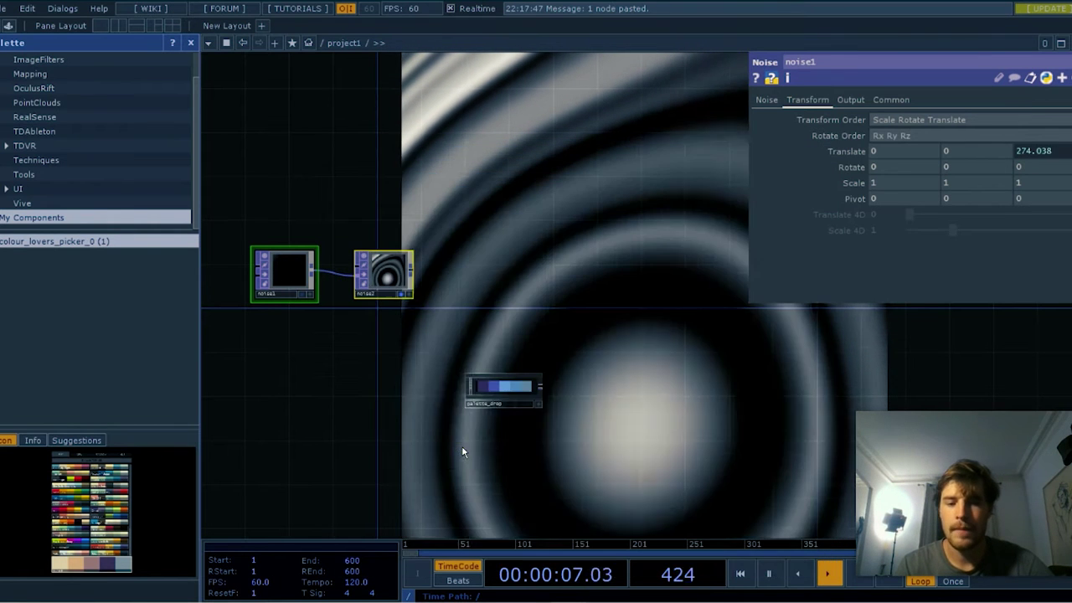
{"action": "left_click", "coordinate": [508, 278]}
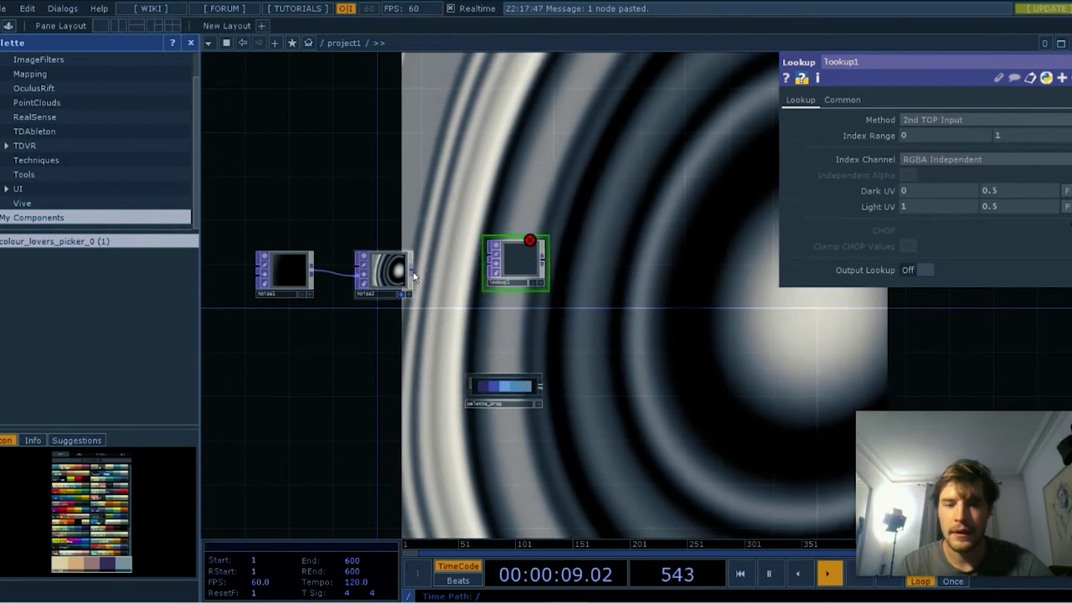
{"action": "left_click_drag", "start_coordinate": [412, 268], "coordinate": [585, 287]}
{"action": "left_click_drag", "start_coordinate": [541, 388], "coordinate": [554, 303]}
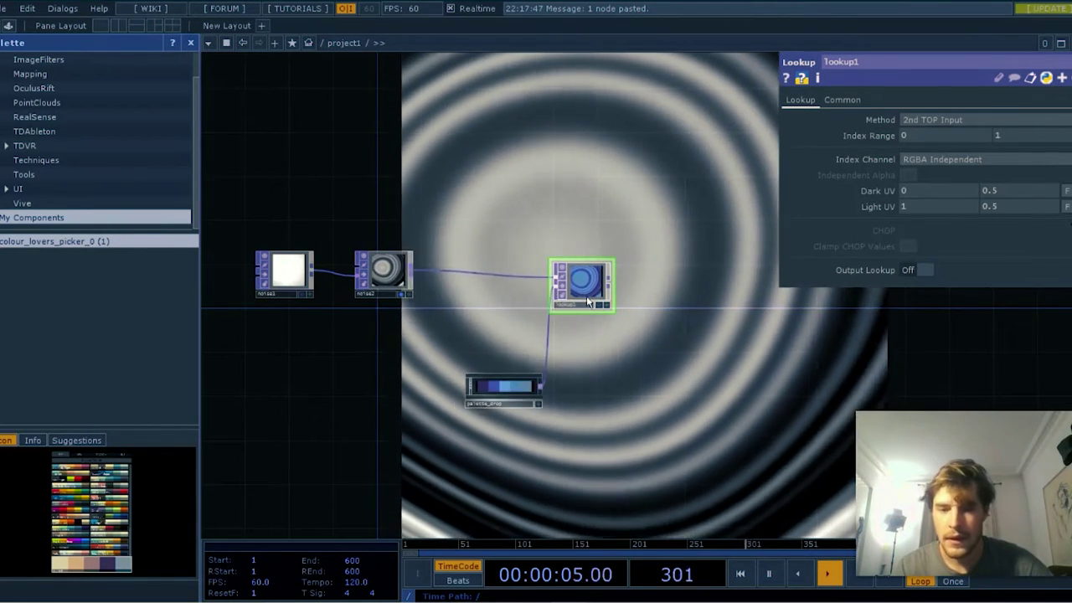
Display lookup1's output as the network background and spread out palette_drop and lookup1 to free space beside noise2
{"action": "left_click", "coordinate": [603, 305]}
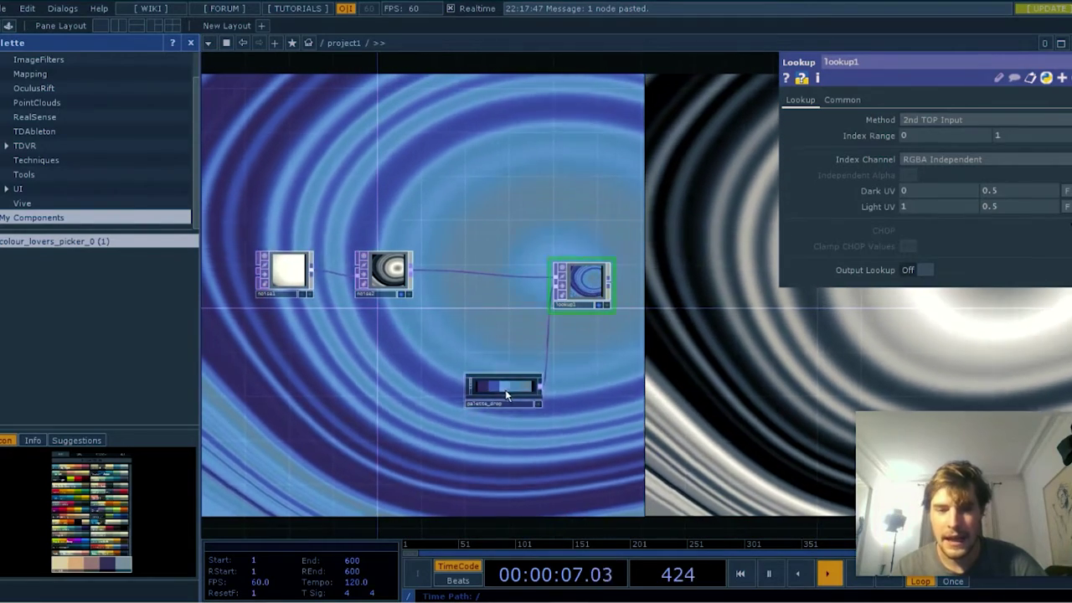
{"action": "left_click_drag", "start_coordinate": [502, 387], "coordinate": [382, 409]}
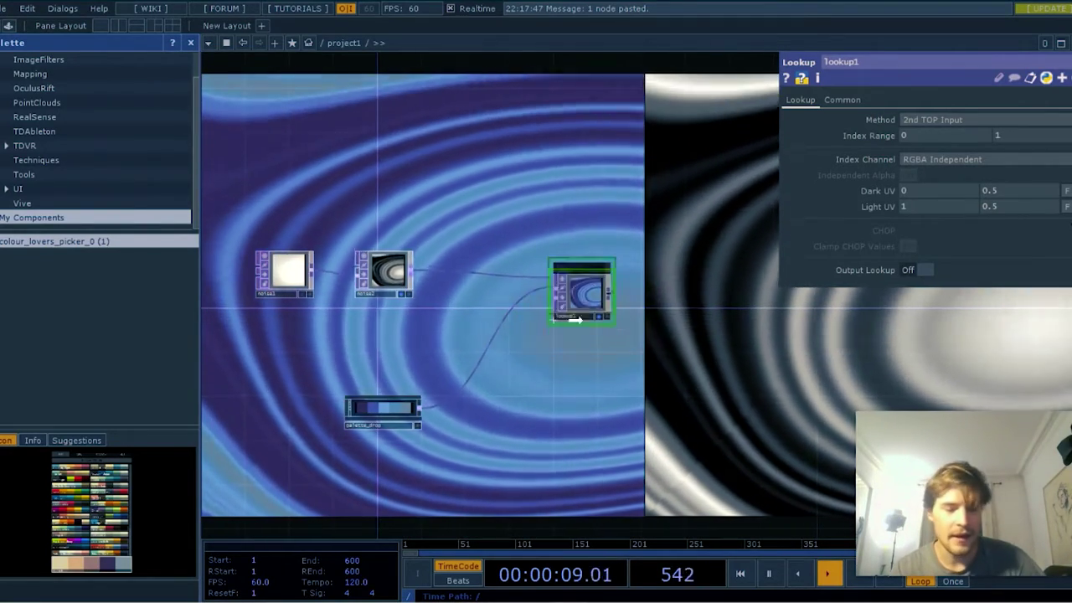
{"action": "left_click_drag", "start_coordinate": [577, 298], "coordinate": [591, 372]}
Add a Normal Map TOP above noise2, feed it from noise2 and display its output as the network background
{"action": "key", "text": "Tab"}
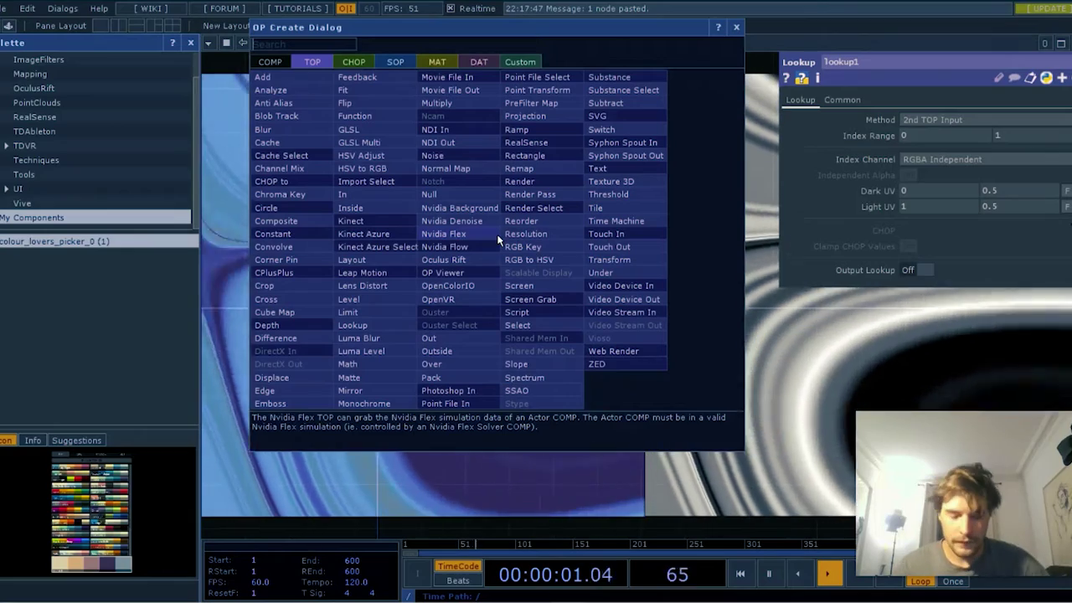
{"action": "type", "text": "nor"}
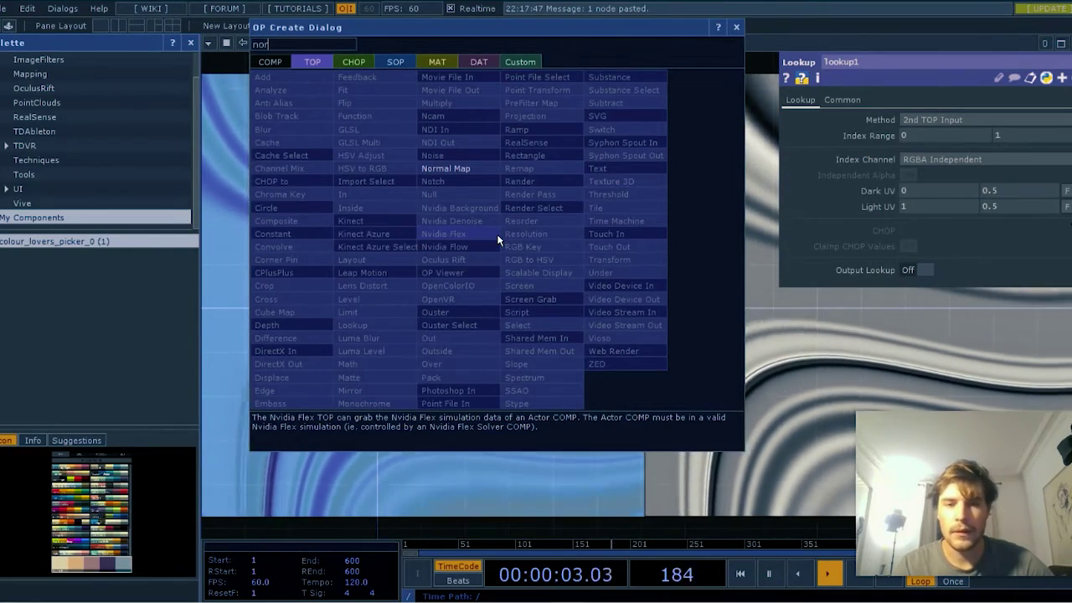
{"action": "left_click", "coordinate": [450, 168]}
{"action": "left_click", "coordinate": [483, 174]}
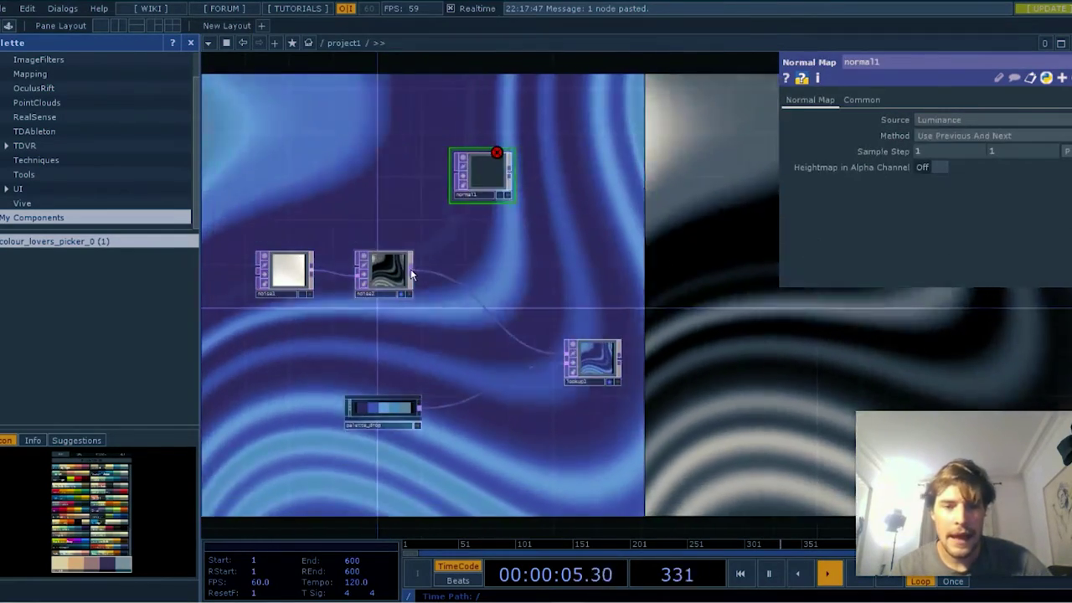
{"action": "left_click_drag", "start_coordinate": [411, 270], "coordinate": [457, 173]}
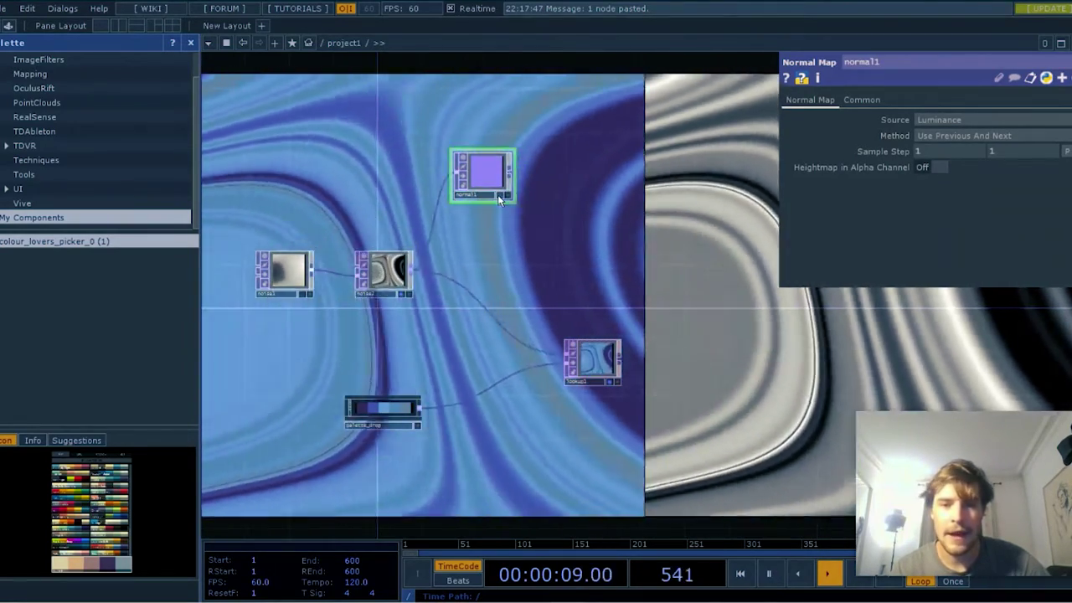
{"action": "left_click", "coordinate": [498, 195]}
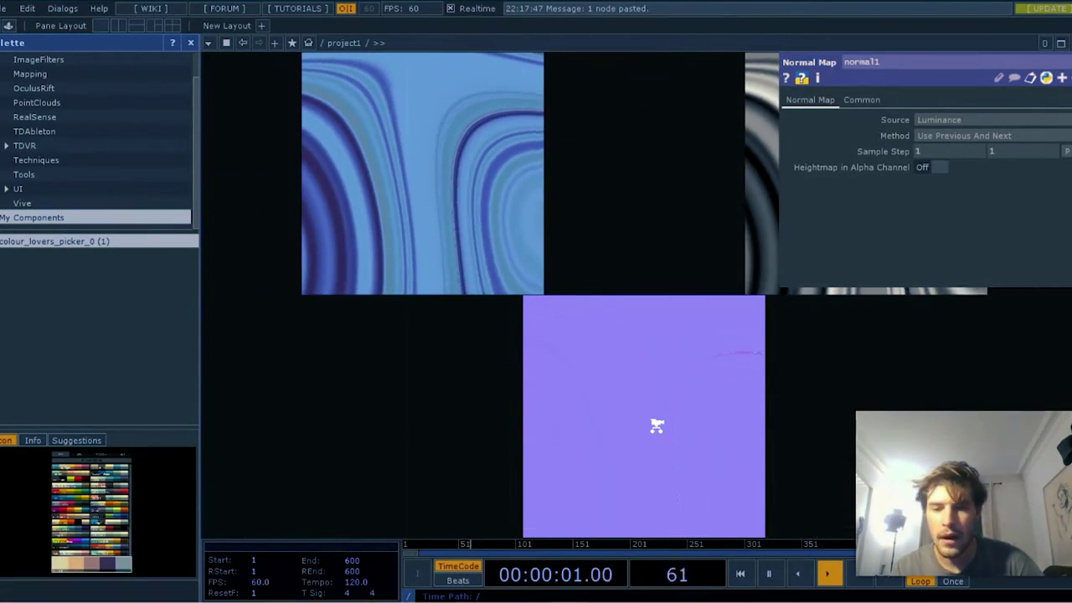
Add an Edge TOP below normal1, connect noise2 to its input and set its strength to 8.22
{"action": "scroll", "coordinate": [657, 426], "scroll_direction": "down", "scroll_amount": 6}
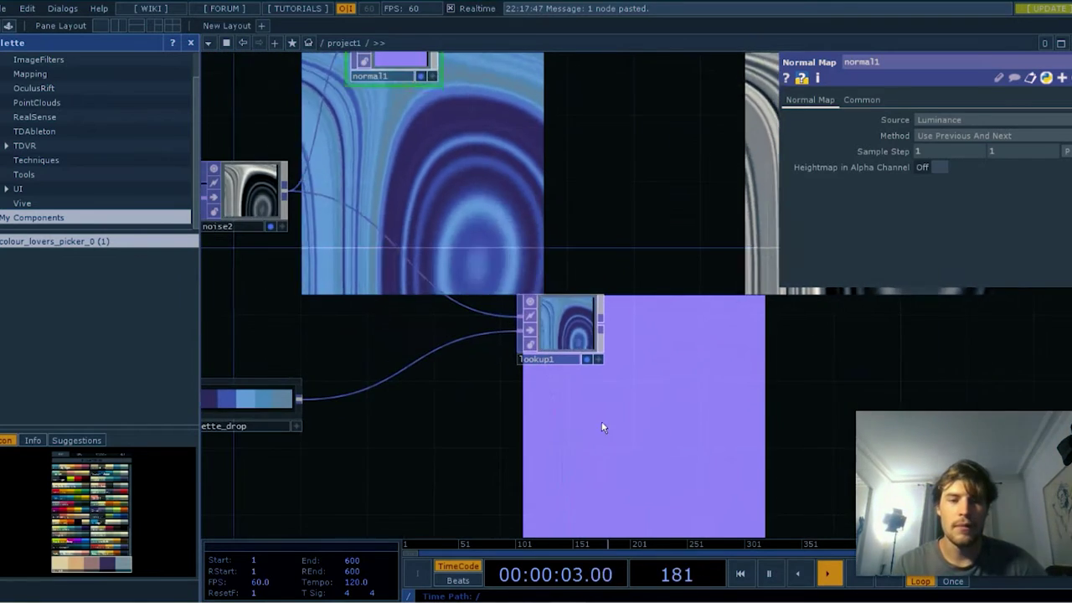
{"action": "scroll", "coordinate": [629, 339], "scroll_direction": "down", "scroll_amount": 2}
{"action": "key", "text": "Tab"}
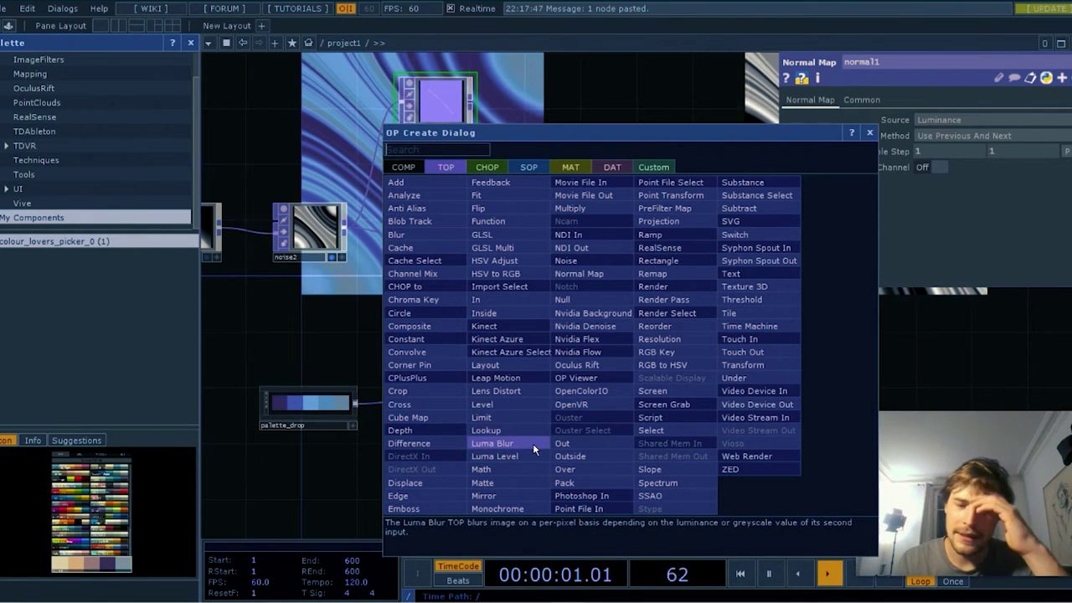
{"action": "left_click", "coordinate": [428, 509]}
{"action": "left_click", "coordinate": [528, 210]}
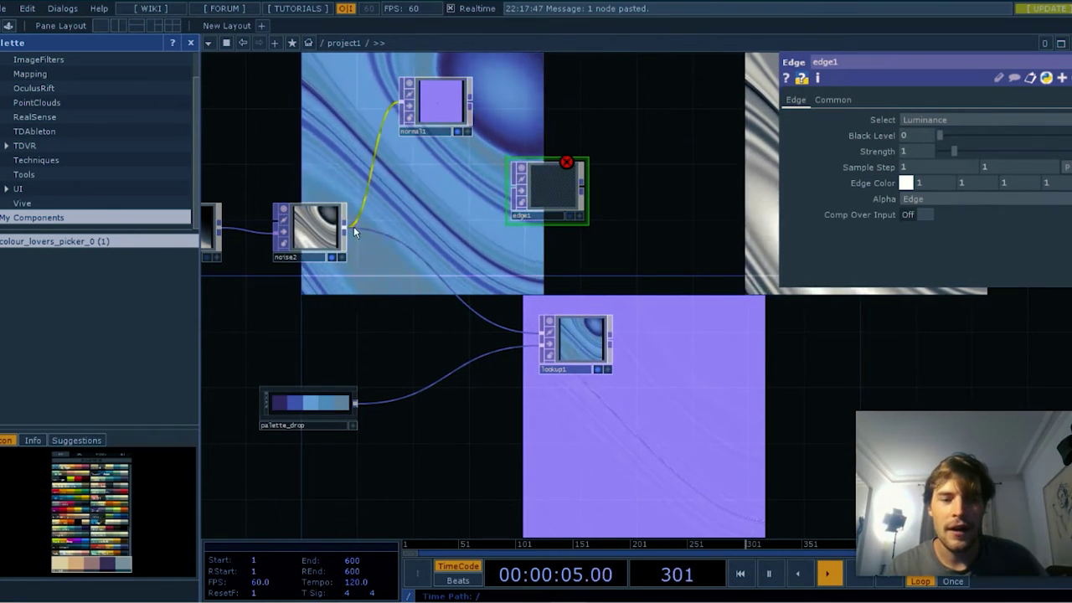
{"action": "left_click_drag", "start_coordinate": [348, 226], "coordinate": [467, 209]}
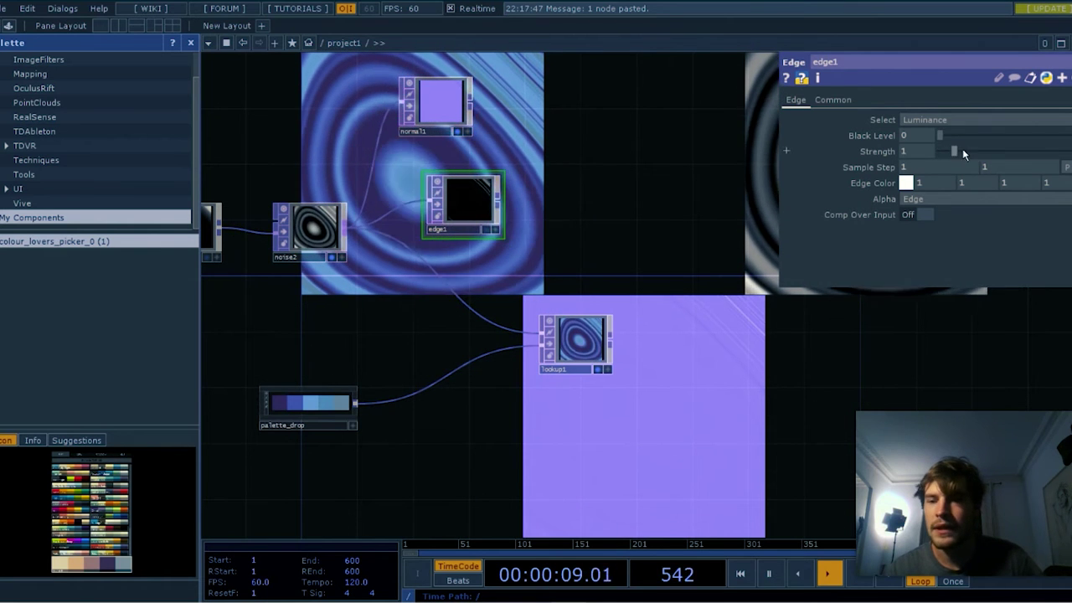
{"action": "left_click_drag", "start_coordinate": [1022, 150], "coordinate": [1059, 159]}
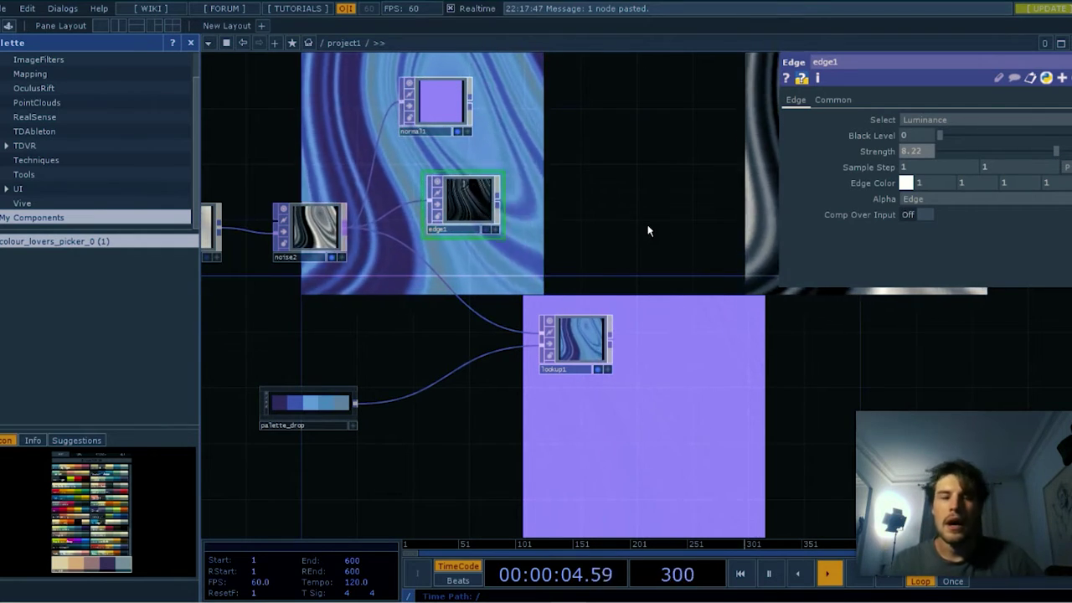
Arrange normal1, edge1, noise2 and lookup1 in one vertical column, leaving noise1 and palette_drop beside it
{"action": "scroll", "coordinate": [647, 224], "scroll_direction": "down", "scroll_amount": 3}
{"action": "scroll", "coordinate": [647, 224], "scroll_direction": "down", "scroll_amount": 2}
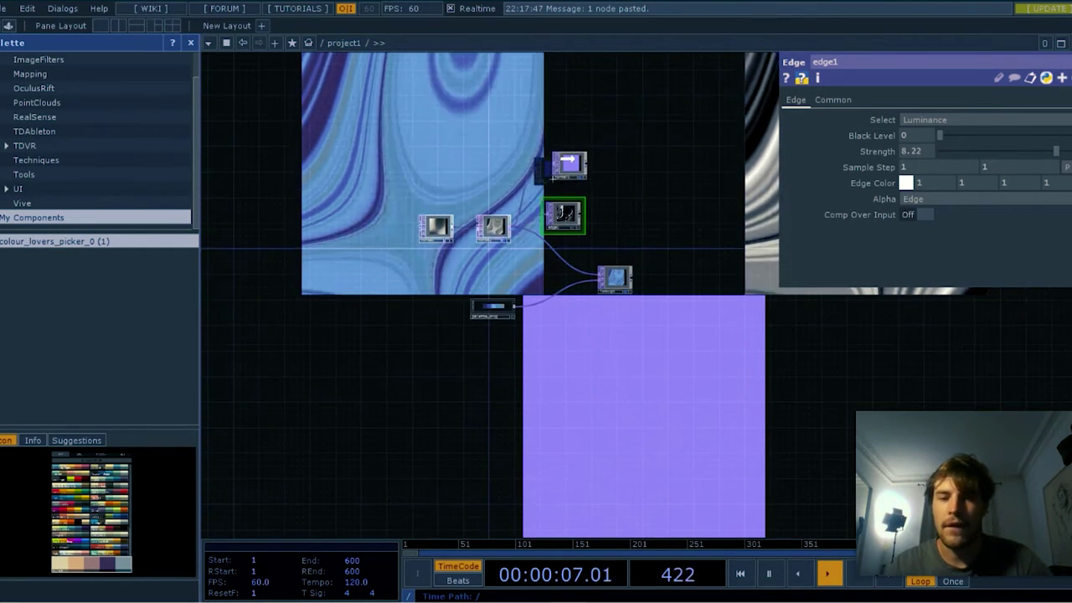
{"action": "left_click_drag", "start_coordinate": [575, 210], "coordinate": [575, 195]}
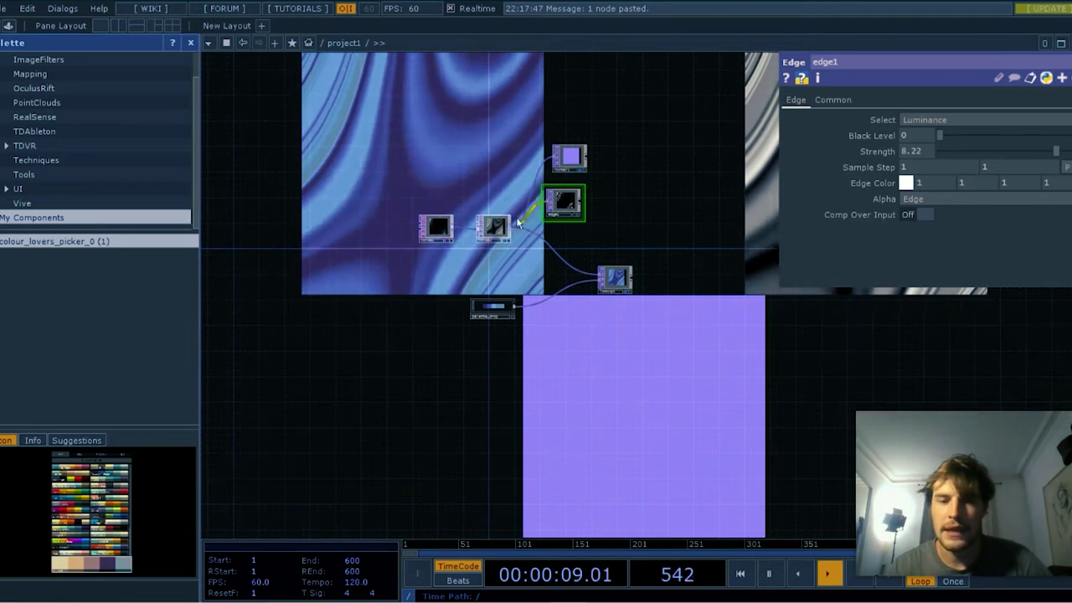
{"action": "left_click_drag", "start_coordinate": [491, 231], "coordinate": [559, 244]}
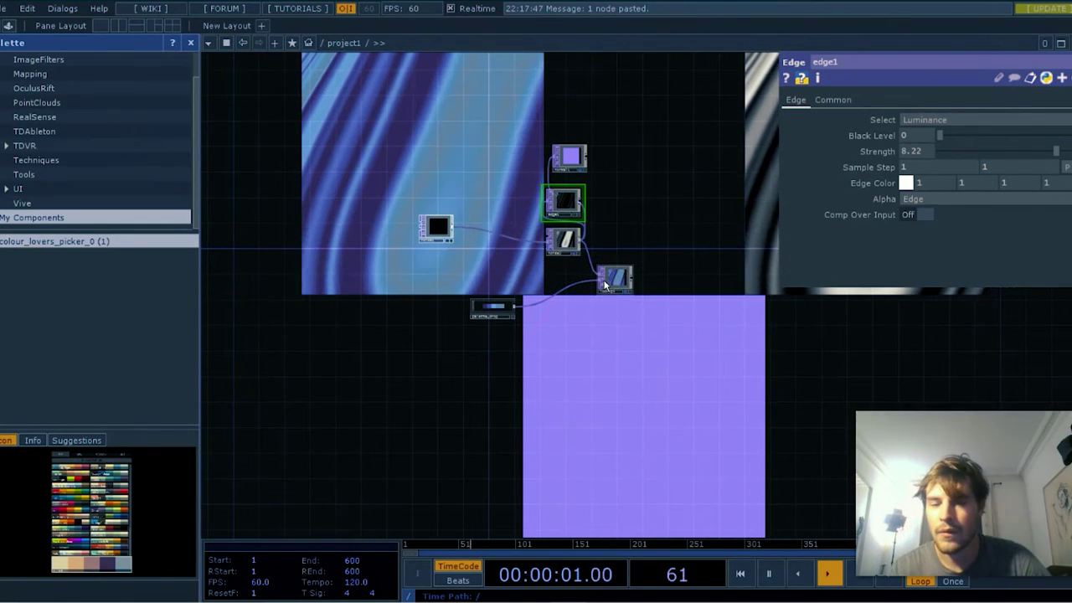
{"action": "left_click_drag", "start_coordinate": [619, 287], "coordinate": [566, 287]}
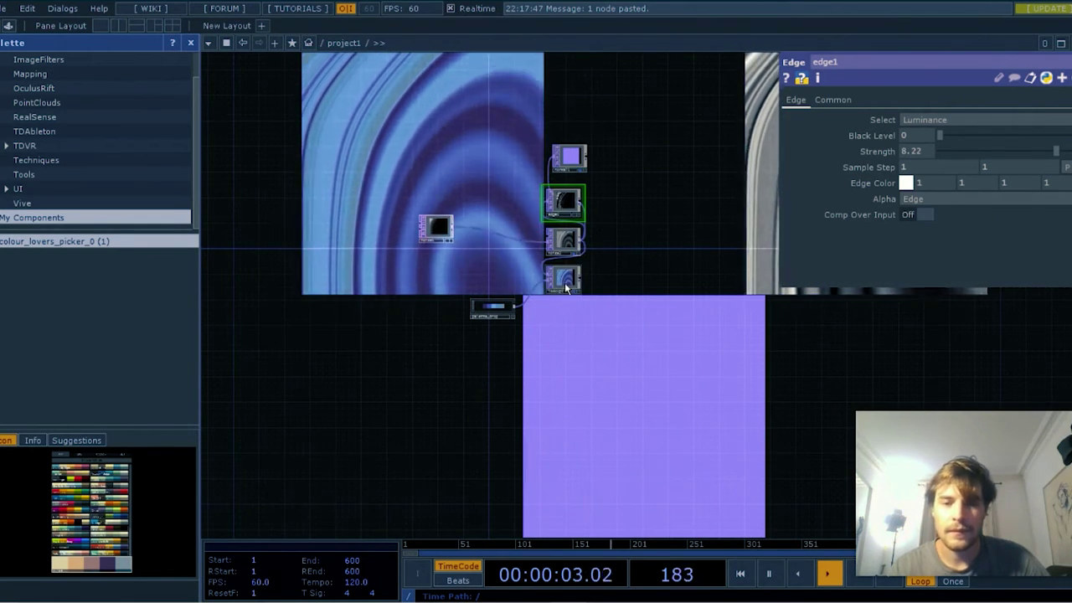
Add a Grid SOP in the empty area above the column of texture nodes
{"action": "key", "text": "Tab"}
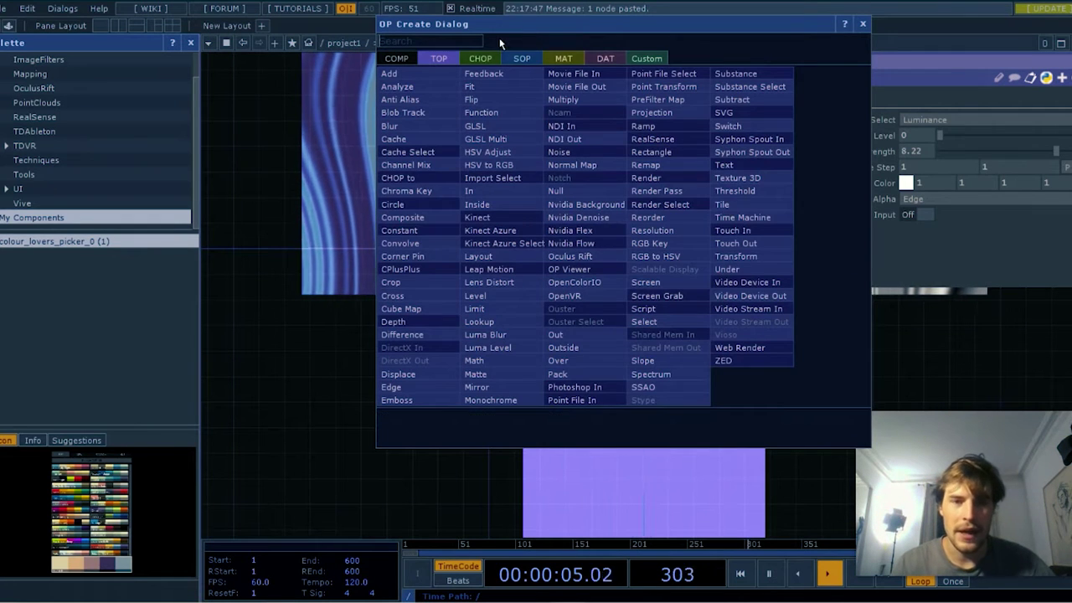
{"action": "left_click", "coordinate": [523, 62]}
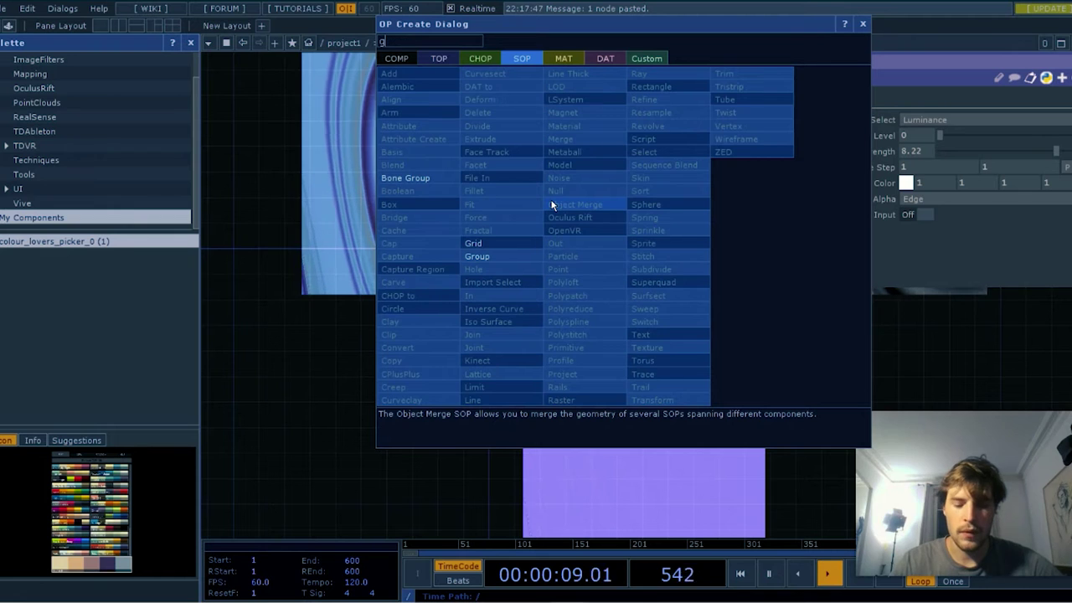
{"action": "type", "text": "gri"}
{"action": "left_click", "coordinate": [503, 244]}
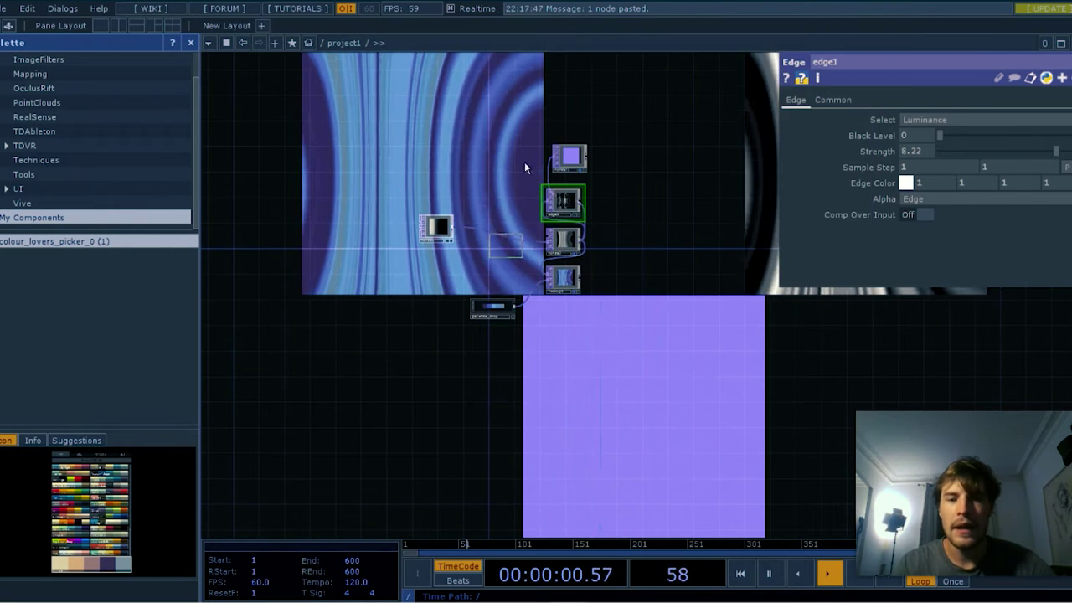
{"action": "left_click", "coordinate": [531, 107]}
Set grid1 to 150 rows and 150 columns
{"action": "scroll", "coordinate": [531, 107], "scroll_direction": "up", "scroll_amount": 5}
{"action": "scroll", "coordinate": [532, 107], "scroll_direction": "down", "scroll_amount": 2}
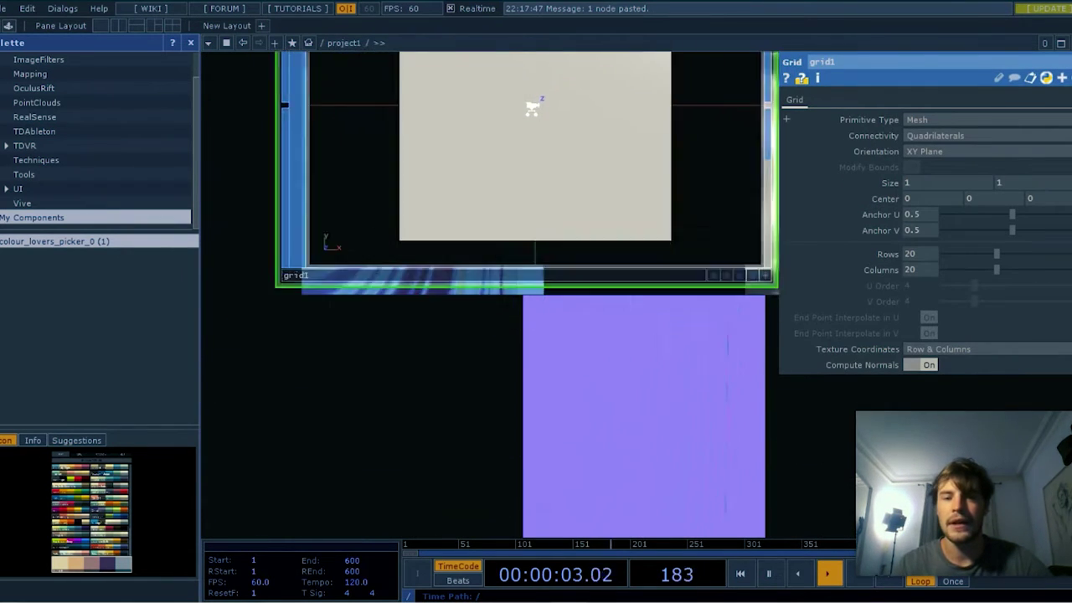
{"action": "scroll", "coordinate": [483, 324], "scroll_direction": "down", "scroll_amount": 2}
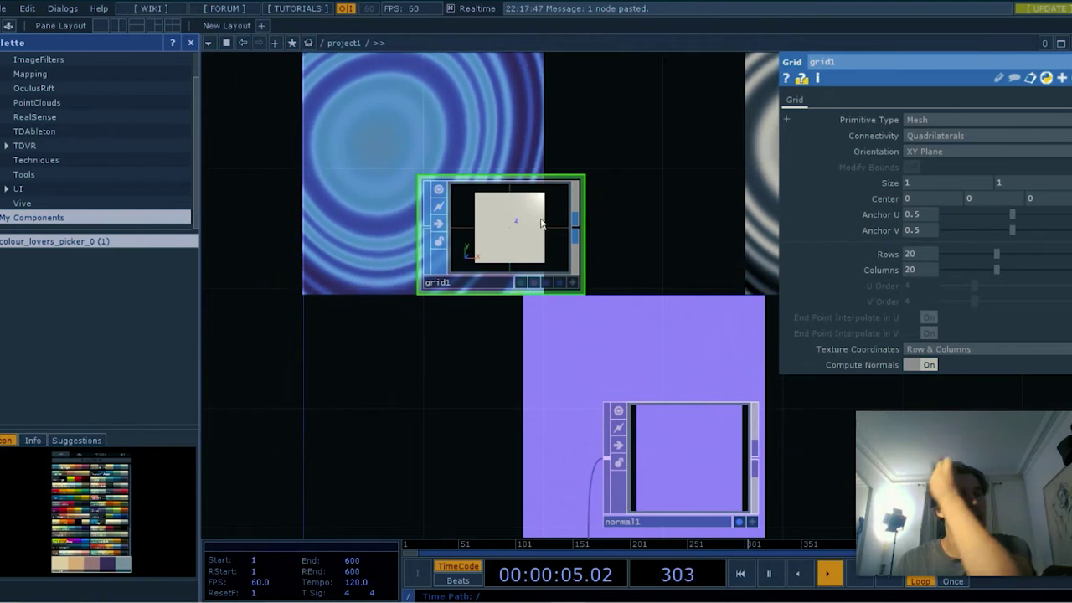
{"action": "left_click", "coordinate": [926, 253]}
{"action": "type", "text": "1"}
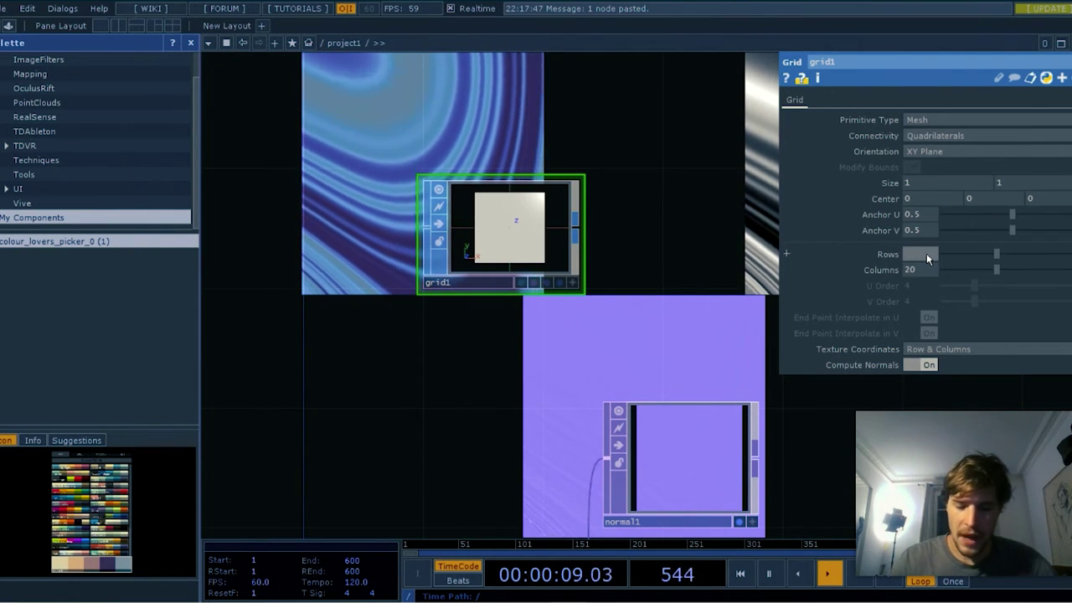
{"action": "type", "text": "50"}
{"action": "key", "text": "Return"}
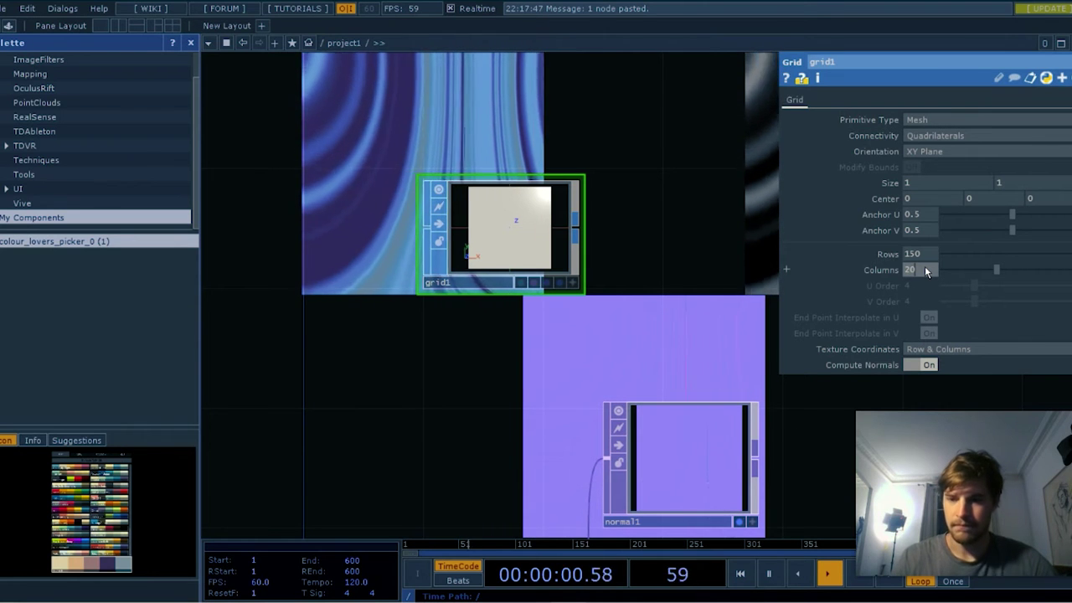
{"action": "left_click", "coordinate": [925, 269]}
{"action": "type", "text": "150"}
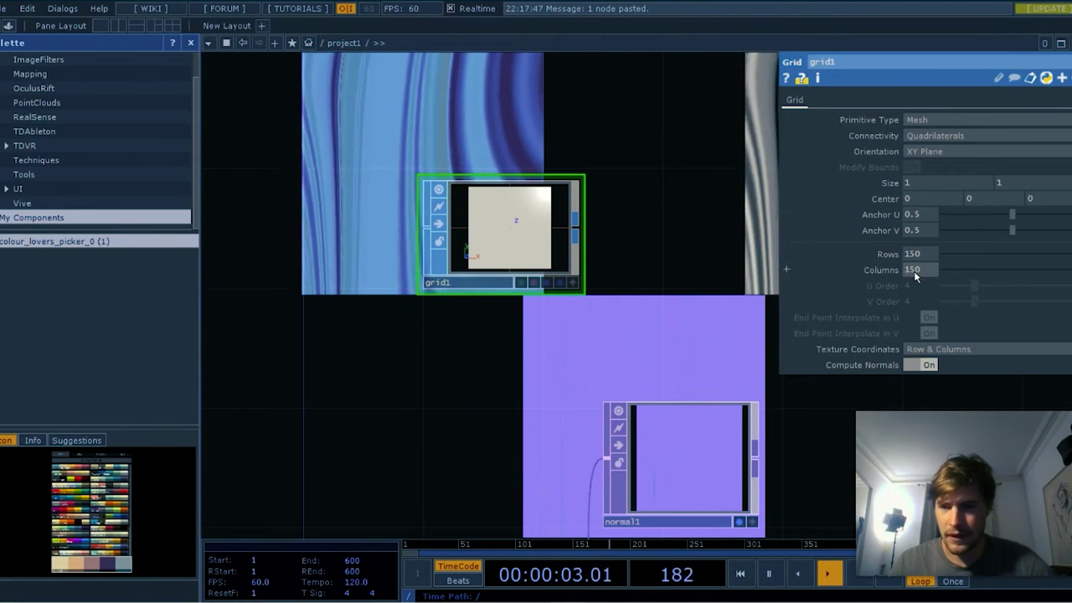
{"action": "scroll", "coordinate": [473, 280], "scroll_direction": "down", "scroll_amount": 3}
{"action": "key", "text": "Tab"}
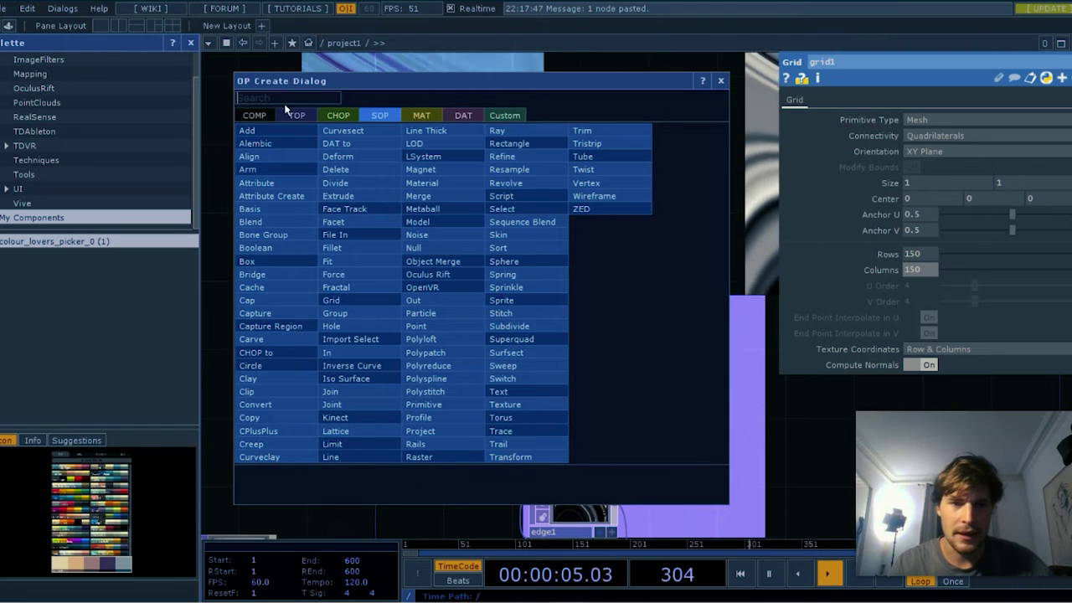
{"action": "left_click", "coordinate": [259, 118]}
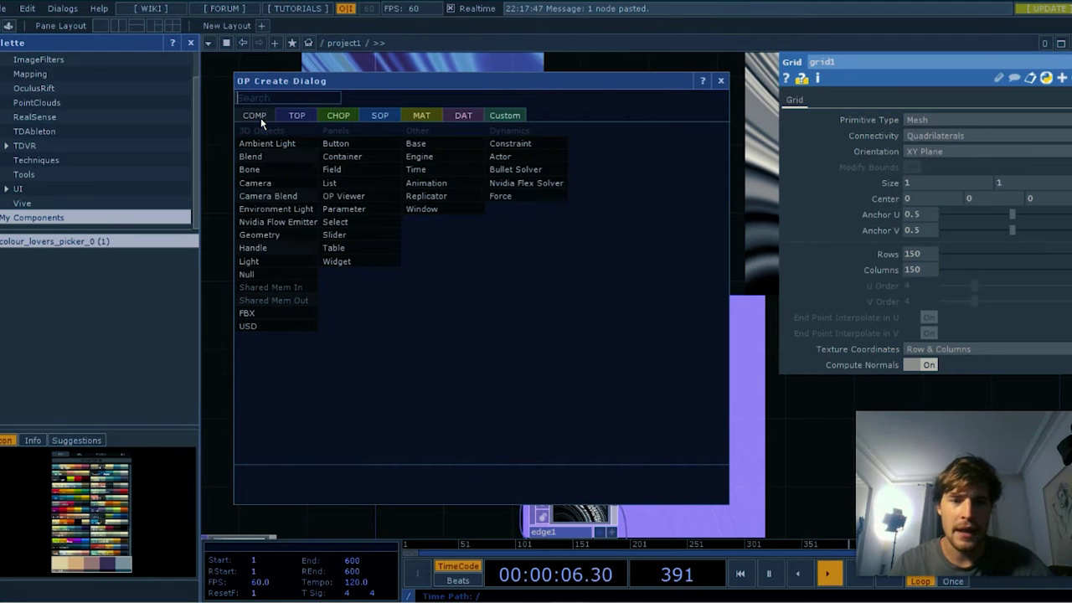
{"action": "left_click", "coordinate": [308, 222]}
{"action": "key", "text": "Escape"}
{"action": "right_click", "coordinate": [530, 242]}
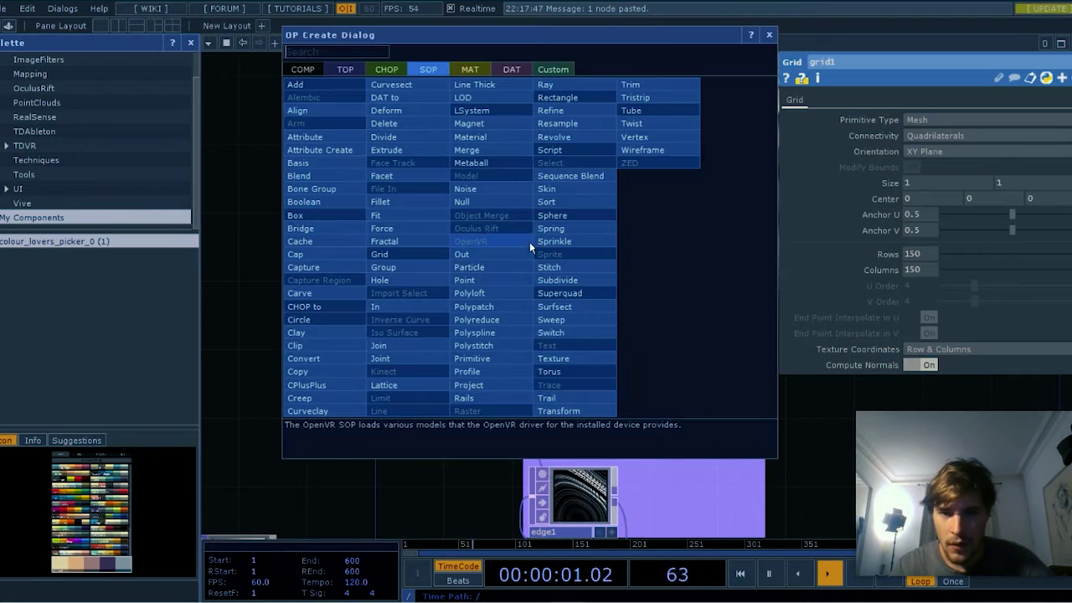
{"action": "key", "text": "Escape"}
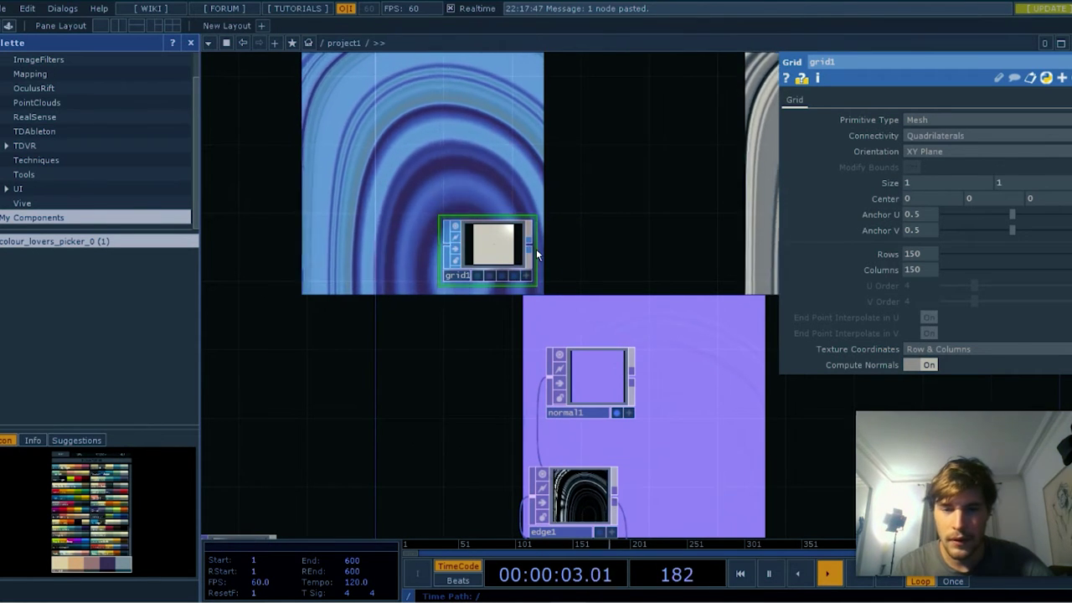
Add a Geometry COMP wired from grid1's output and place it beside the grid
{"action": "right_click", "coordinate": [533, 246]}
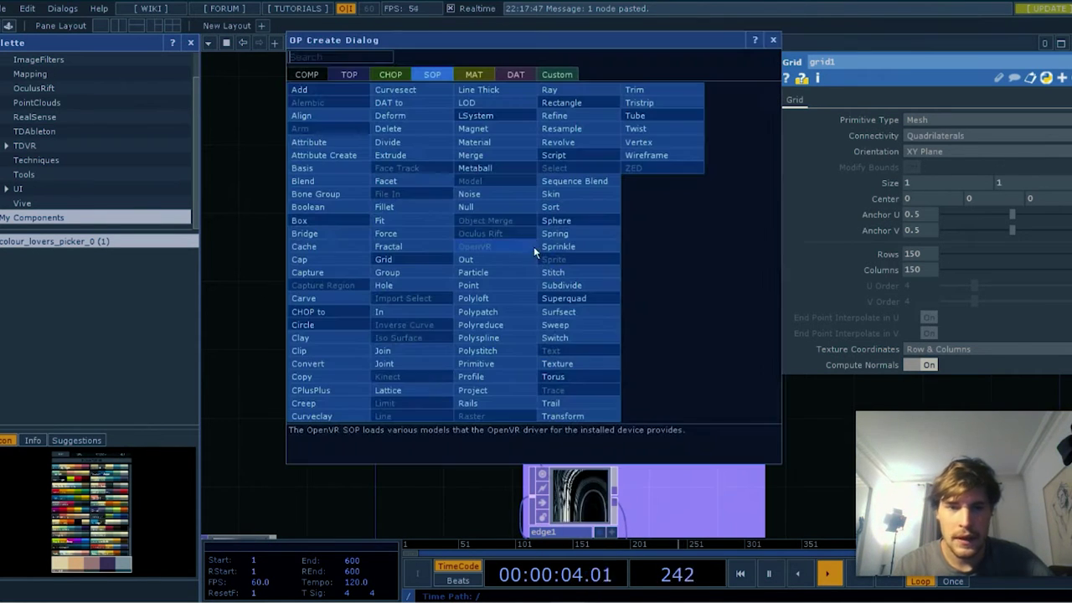
{"action": "left_click", "coordinate": [308, 75]}
{"action": "left_click", "coordinate": [320, 194]}
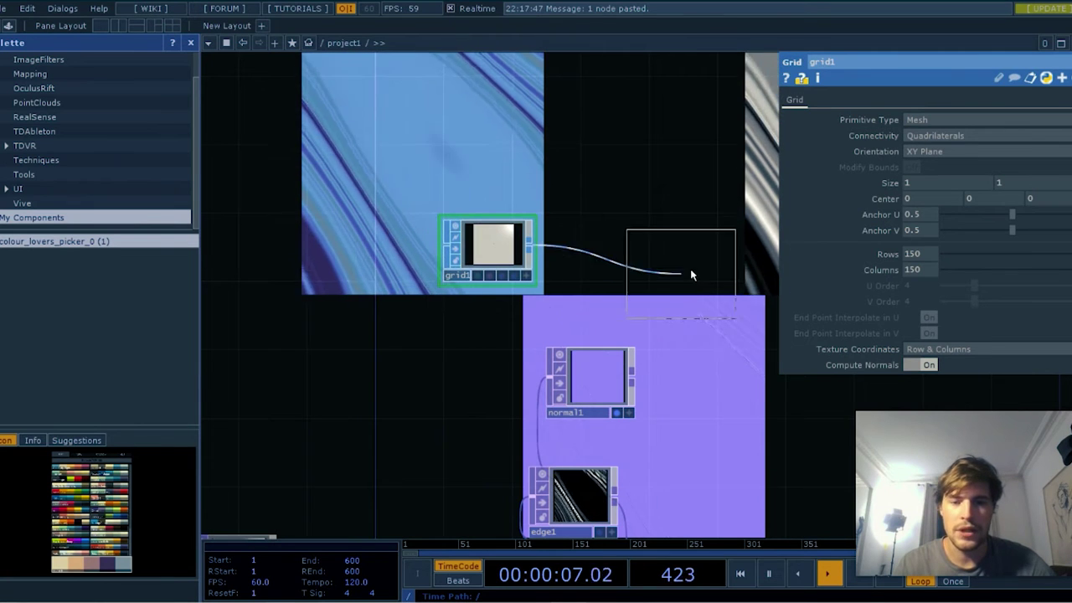
{"action": "left_click", "coordinate": [677, 249]}
{"action": "left_click_drag", "start_coordinate": [596, 236], "coordinate": [668, 240]}
Add a Camera COMP above geo1
{"action": "left_click", "coordinate": [518, 91]}
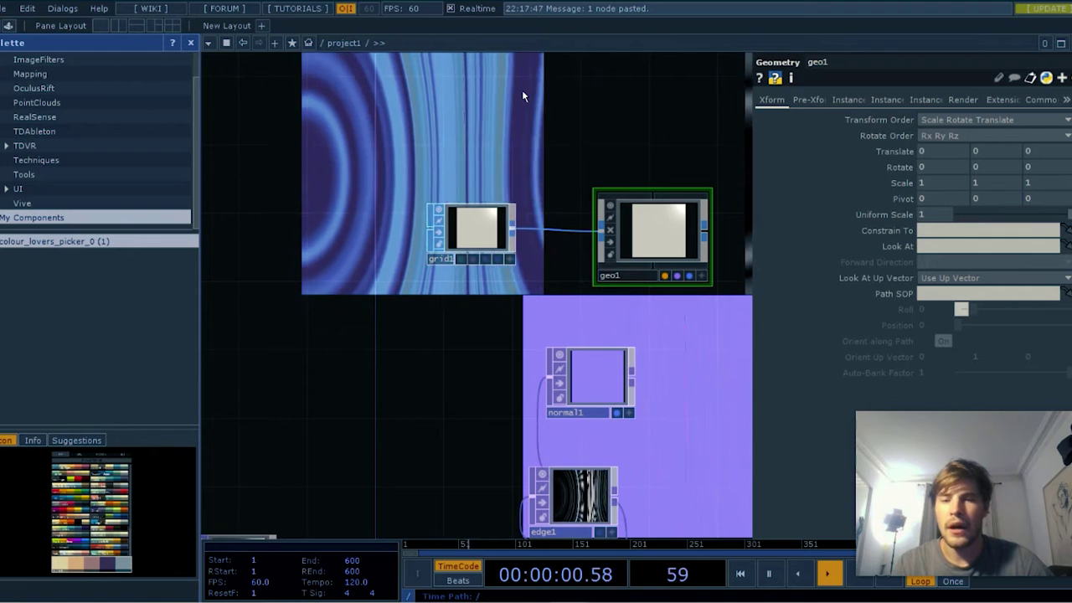
{"action": "key", "text": "Tab"}
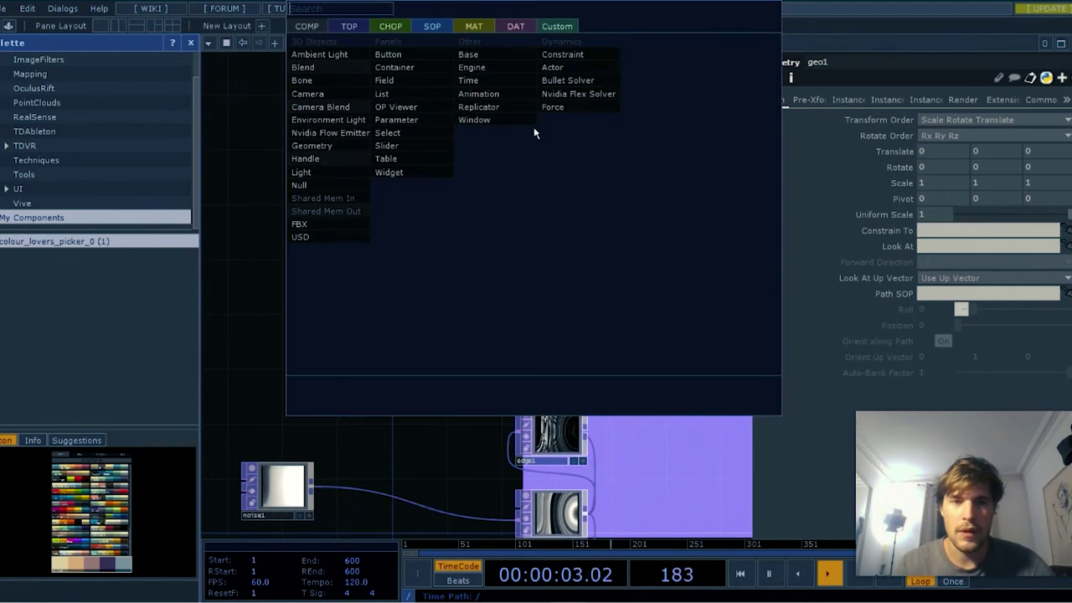
{"action": "type", "text": "came"}
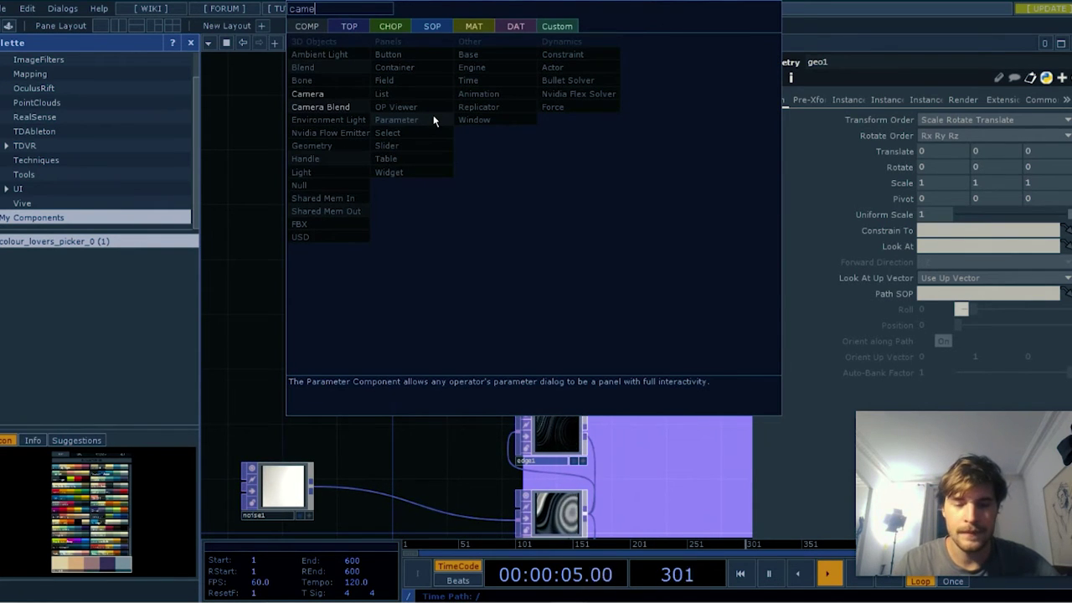
{"action": "left_click", "coordinate": [333, 96]}
{"action": "left_click", "coordinate": [680, 116]}
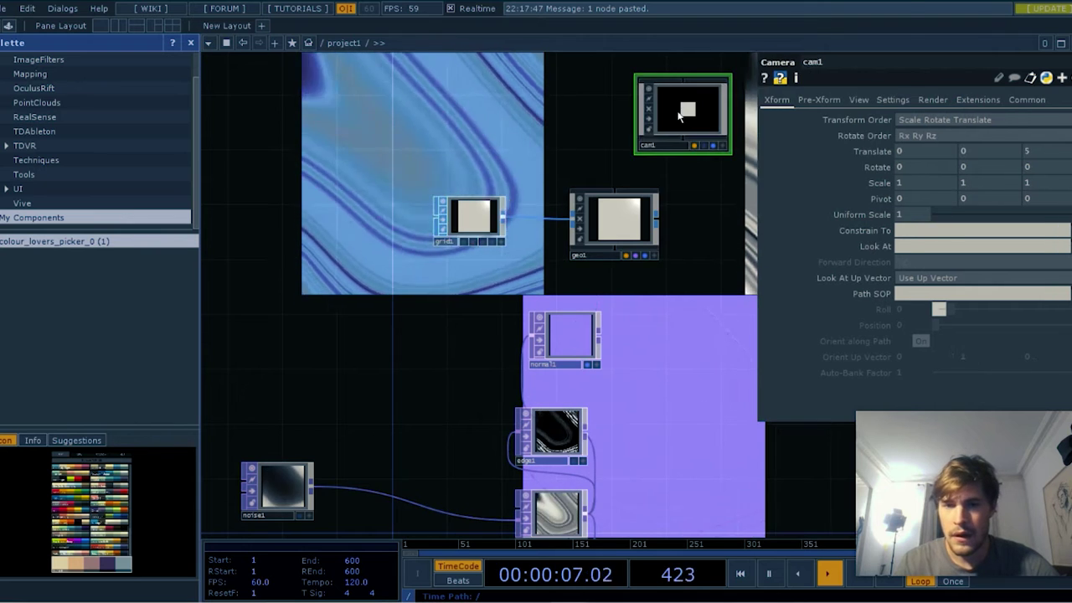
Add a Render TOP just below and beside geo1 and inspect its output
{"action": "key", "text": "Tab"}
{"action": "left_click", "coordinate": [482, 29]}
{"action": "type", "text": "render"}
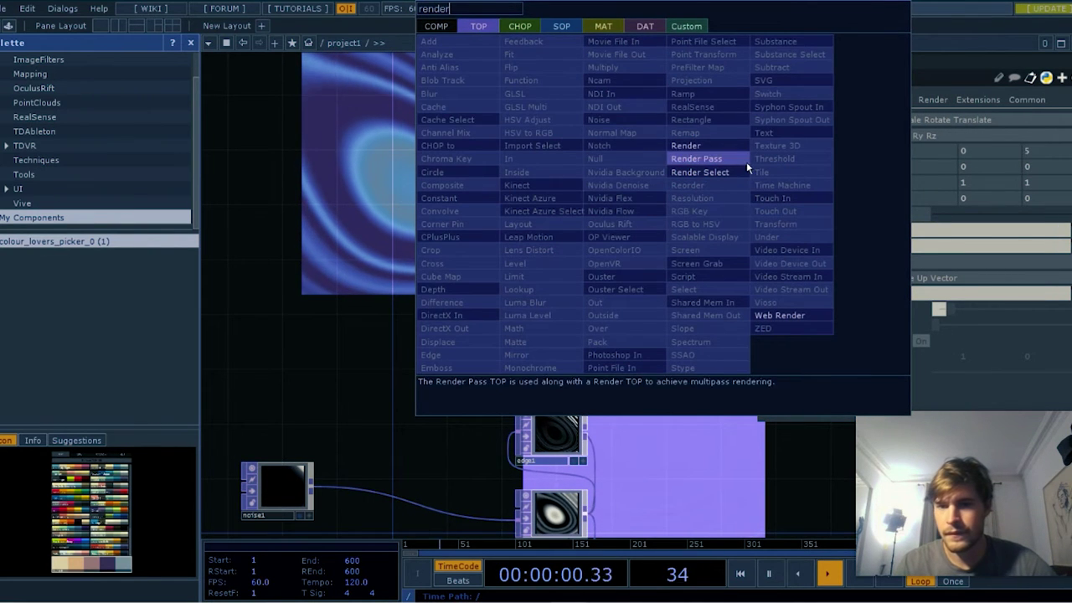
{"action": "left_click", "coordinate": [685, 146]}
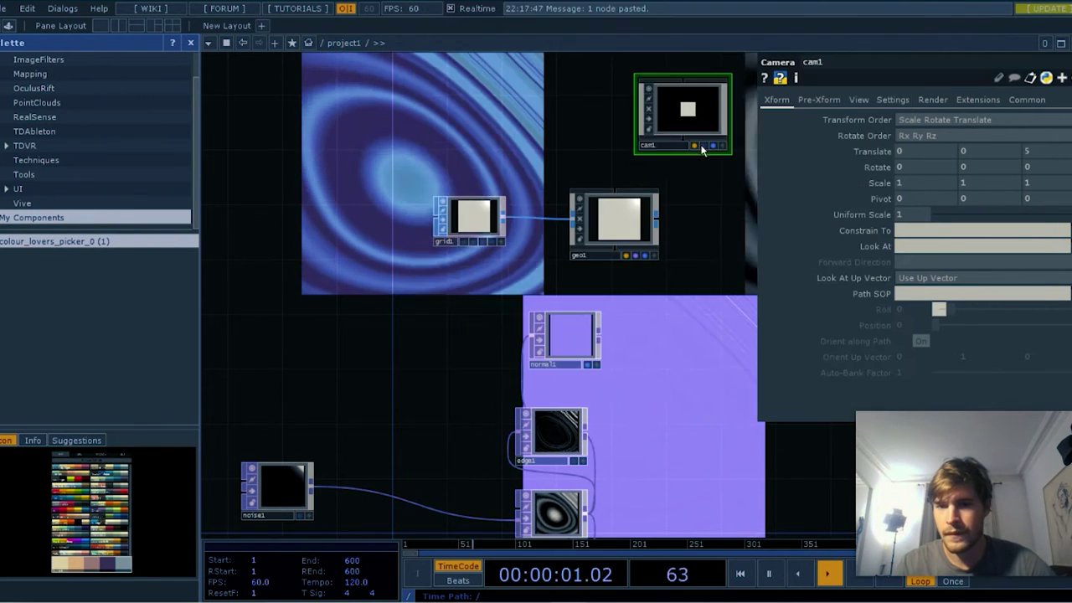
{"action": "left_click", "coordinate": [733, 290]}
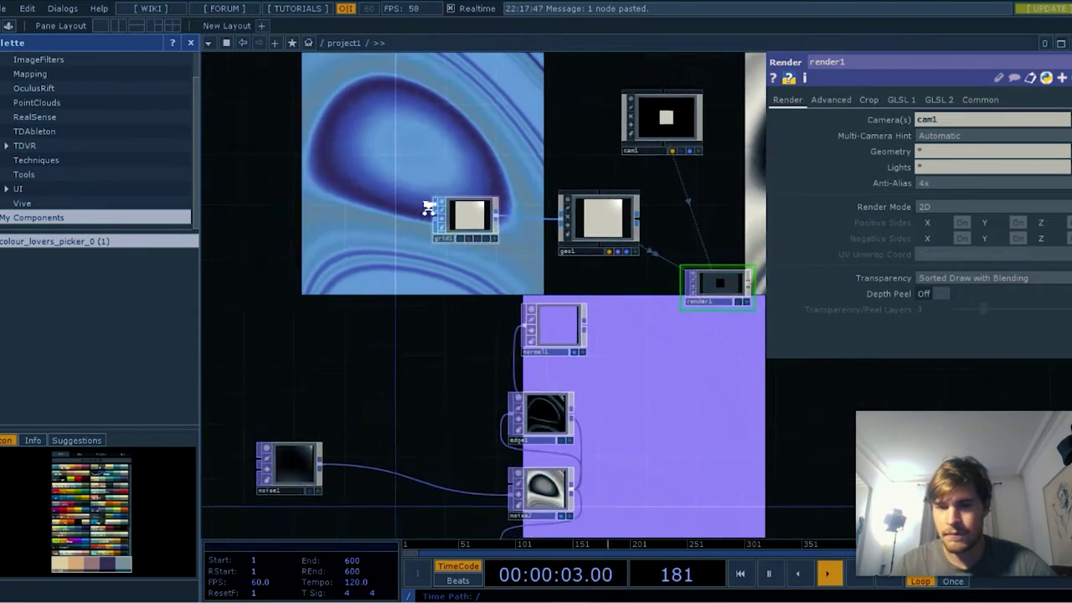
{"action": "scroll", "coordinate": [727, 277], "scroll_direction": "up", "scroll_amount": 3}
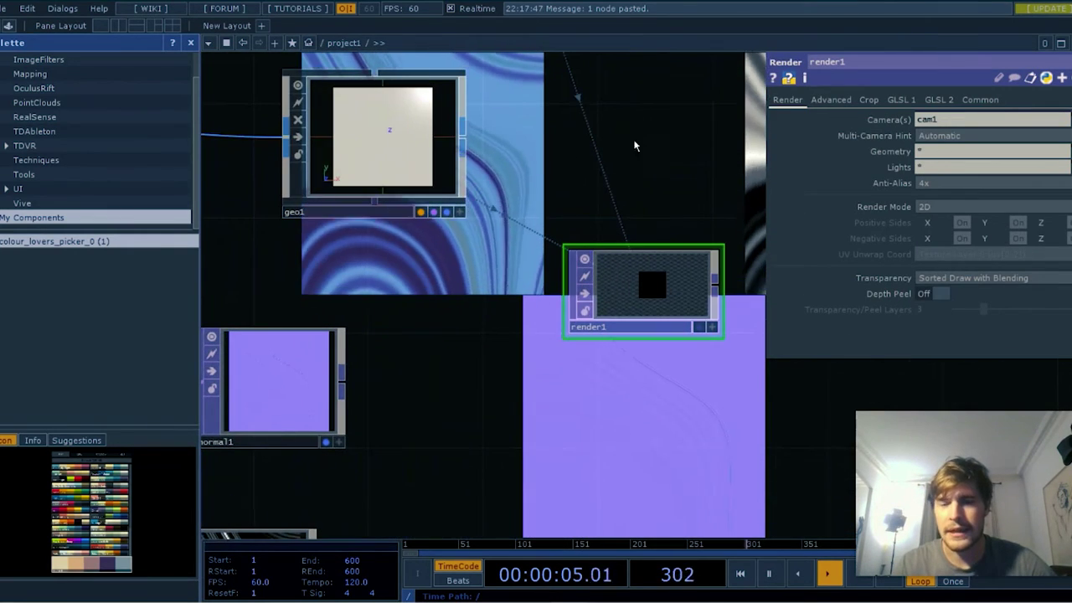
{"action": "scroll", "coordinate": [656, 283], "scroll_direction": "up", "scroll_amount": 5}
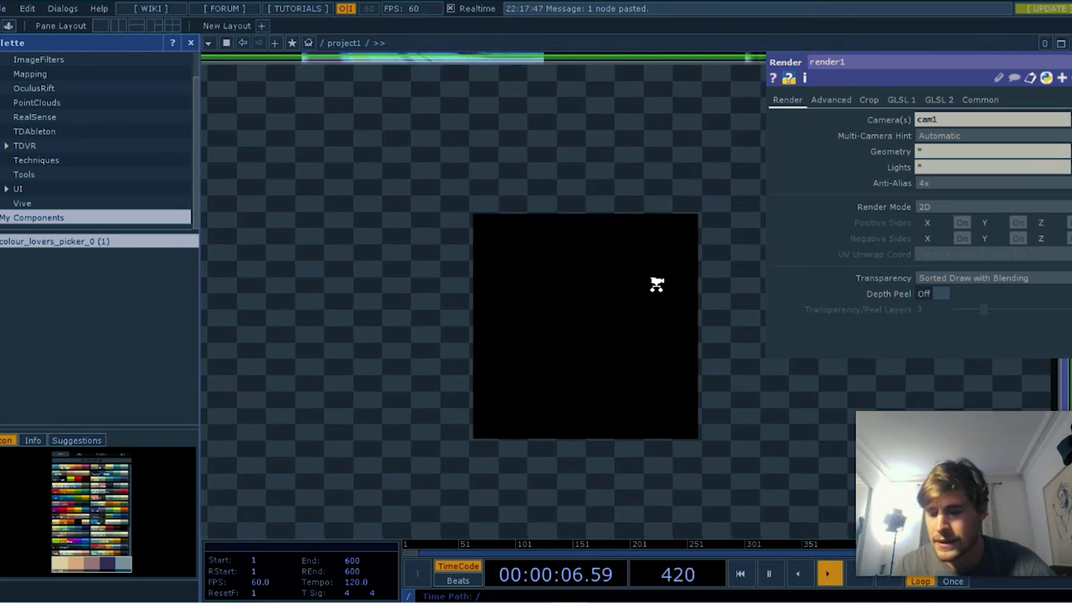
{"action": "scroll", "coordinate": [655, 289], "scroll_direction": "down", "scroll_amount": 5}
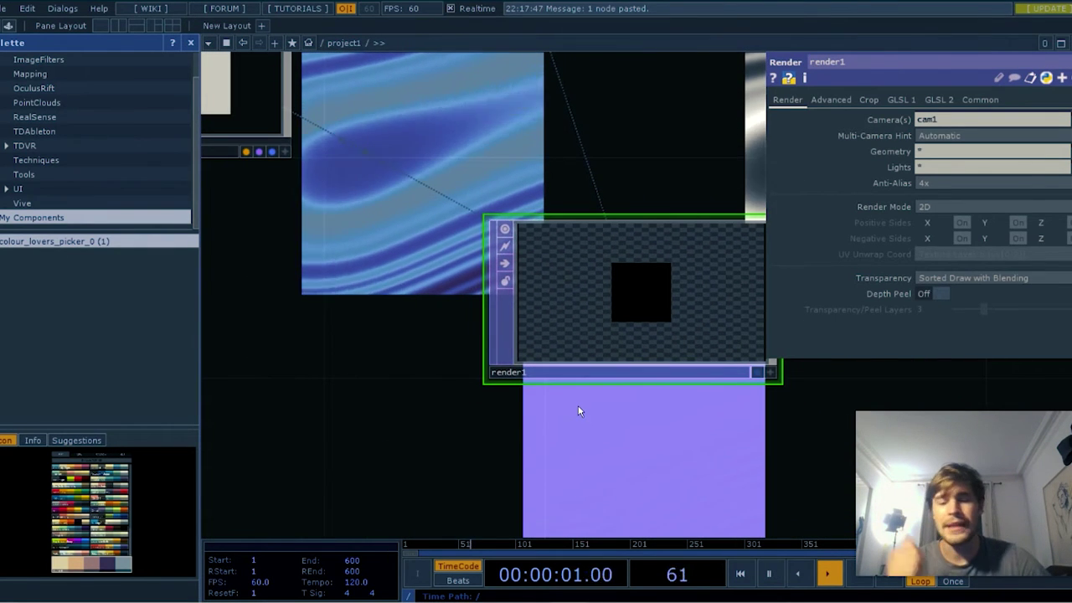
Add a Light COMP below geo1 and check its effect on the render1 output
{"action": "scroll", "coordinate": [577, 408], "scroll_direction": "down", "scroll_amount": 3}
{"action": "key", "text": "Tab"}
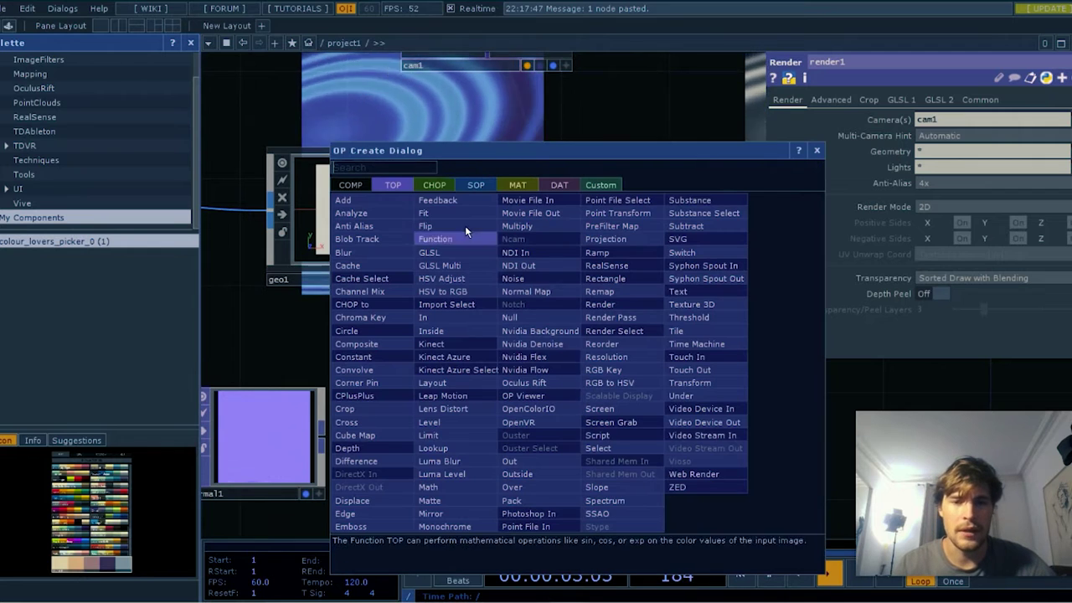
{"action": "left_click", "coordinate": [360, 188]}
{"action": "type", "text": "light"}
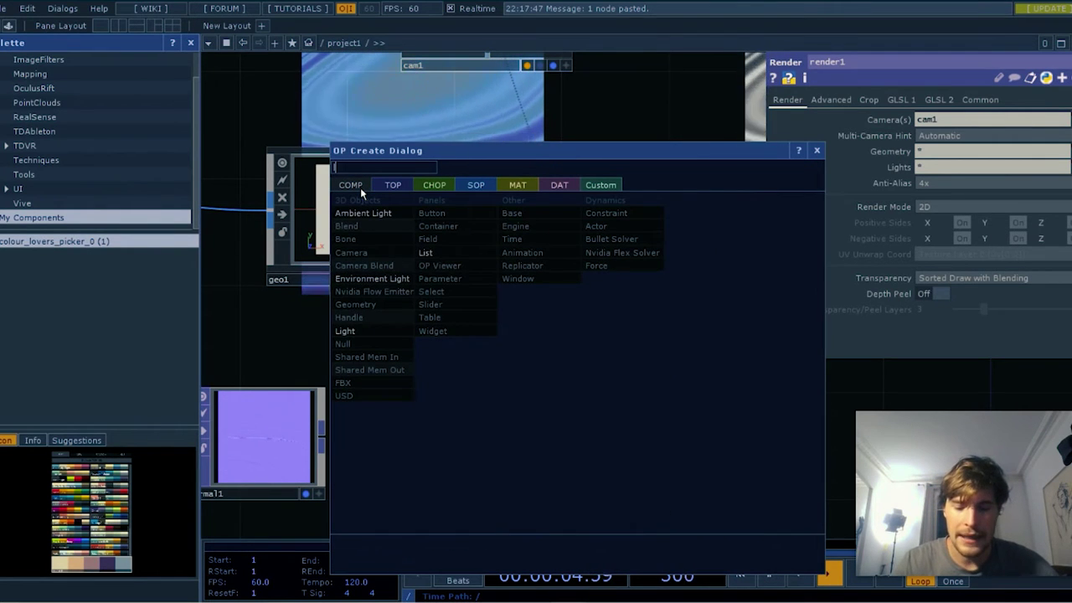
{"action": "left_click", "coordinate": [346, 332]}
{"action": "left_click", "coordinate": [406, 384]}
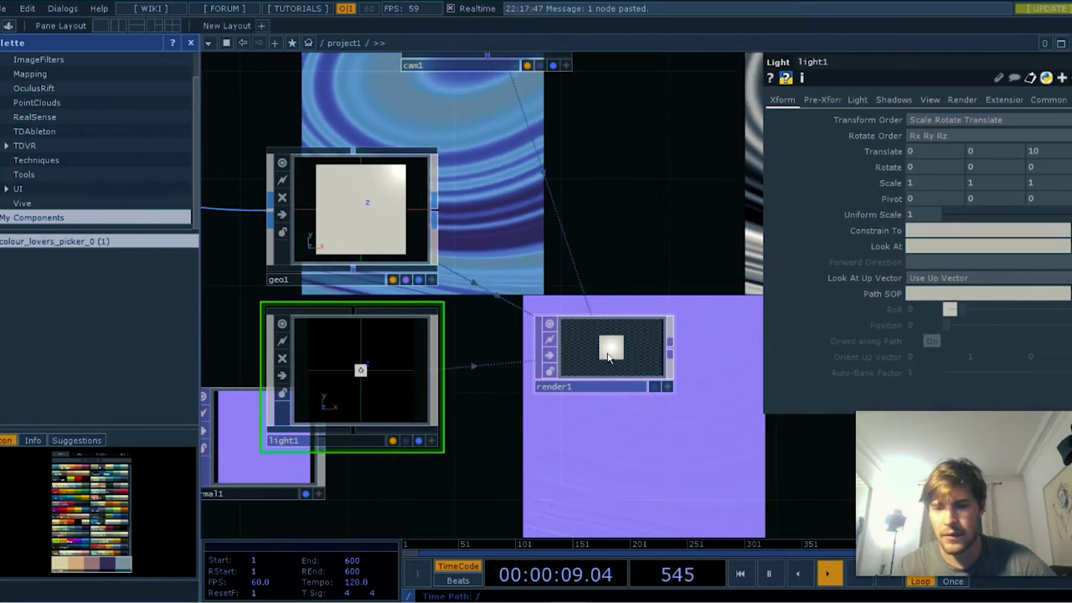
{"action": "scroll", "coordinate": [617, 346], "scroll_direction": "down", "scroll_amount": 3}
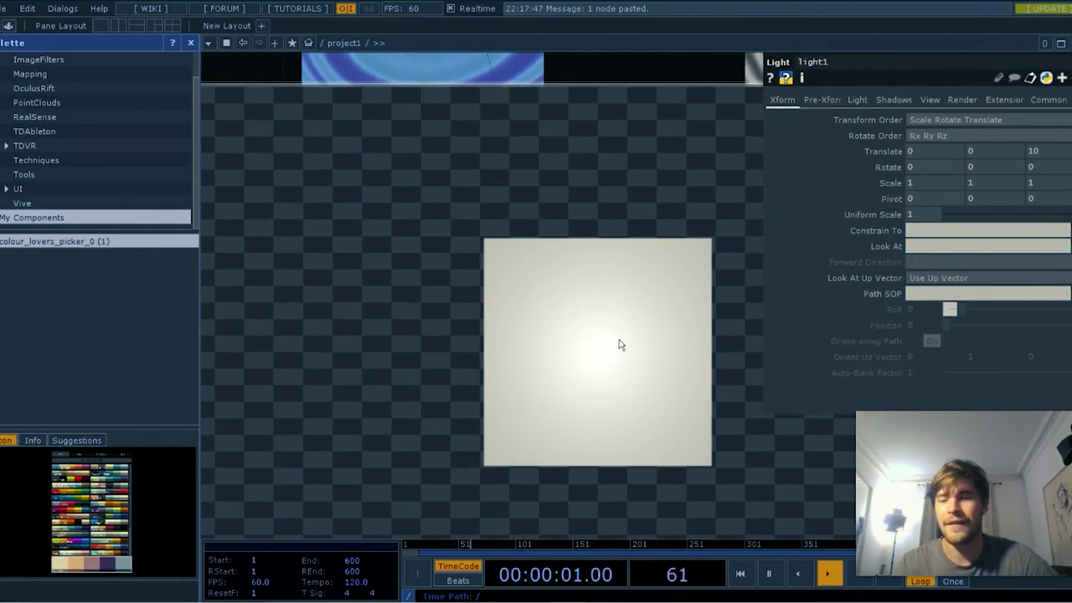
{"action": "scroll", "coordinate": [619, 338], "scroll_direction": "down", "scroll_amount": 6}
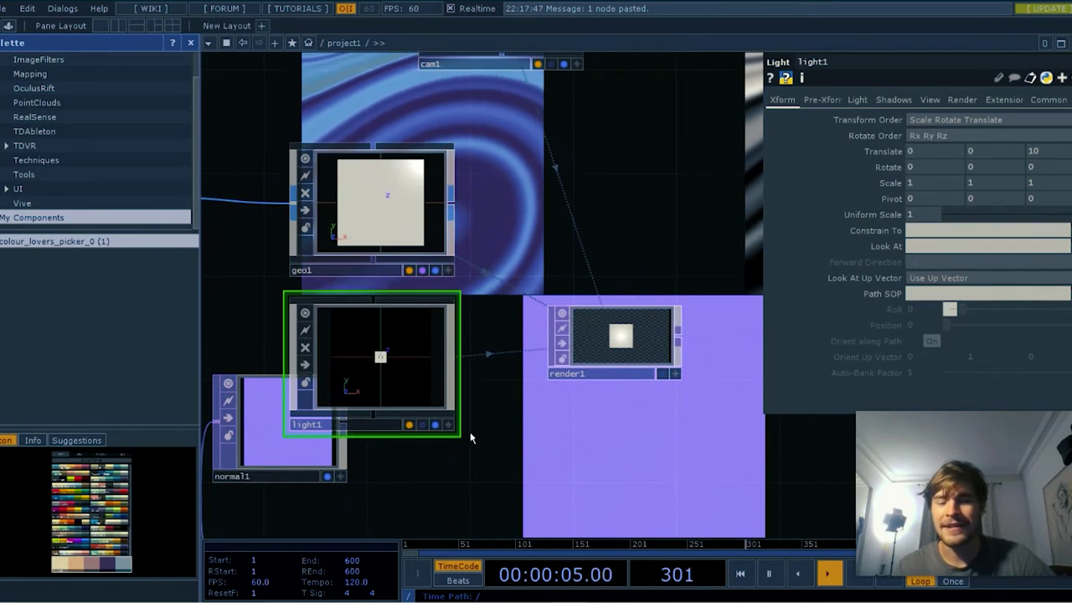
Move light1 above geo1, beside cam1, clear of the normal1 node
{"action": "scroll", "coordinate": [493, 442], "scroll_direction": "down", "scroll_amount": 3}
{"action": "scroll", "coordinate": [493, 442], "scroll_direction": "down", "scroll_amount": 2}
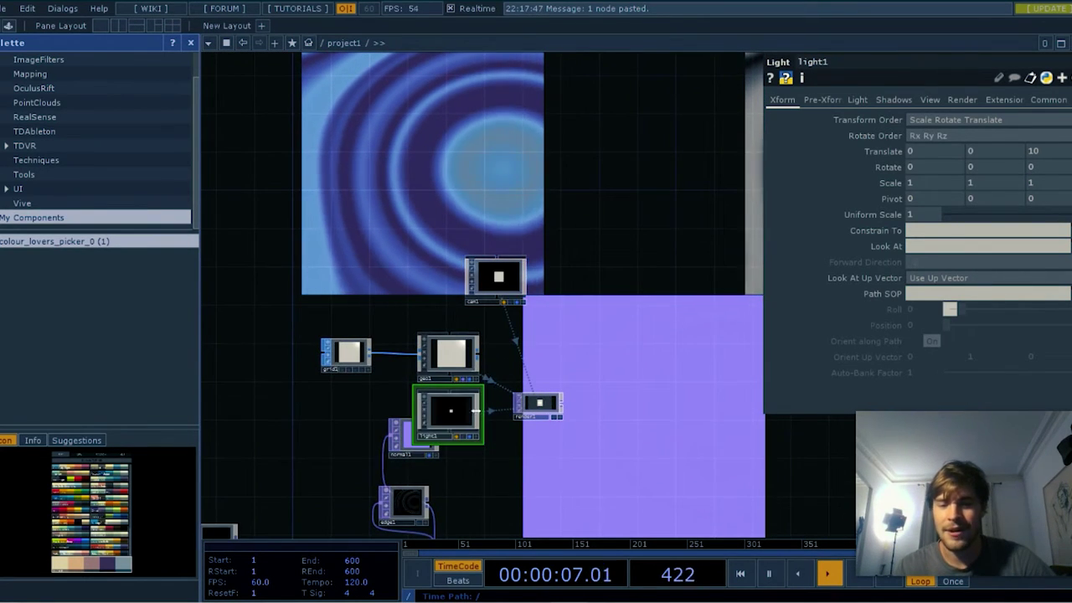
{"action": "scroll", "coordinate": [473, 411], "scroll_direction": "down", "scroll_amount": 3}
{"action": "left_click_drag", "start_coordinate": [451, 411], "coordinate": [407, 280]}
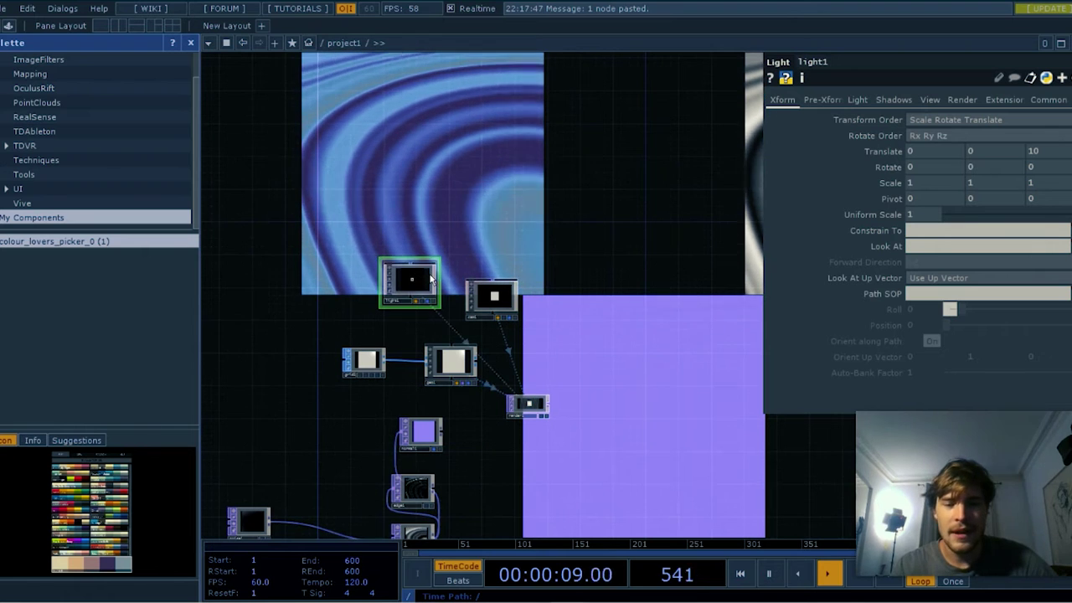
{"action": "scroll", "coordinate": [569, 429], "scroll_direction": "up", "scroll_amount": 3}
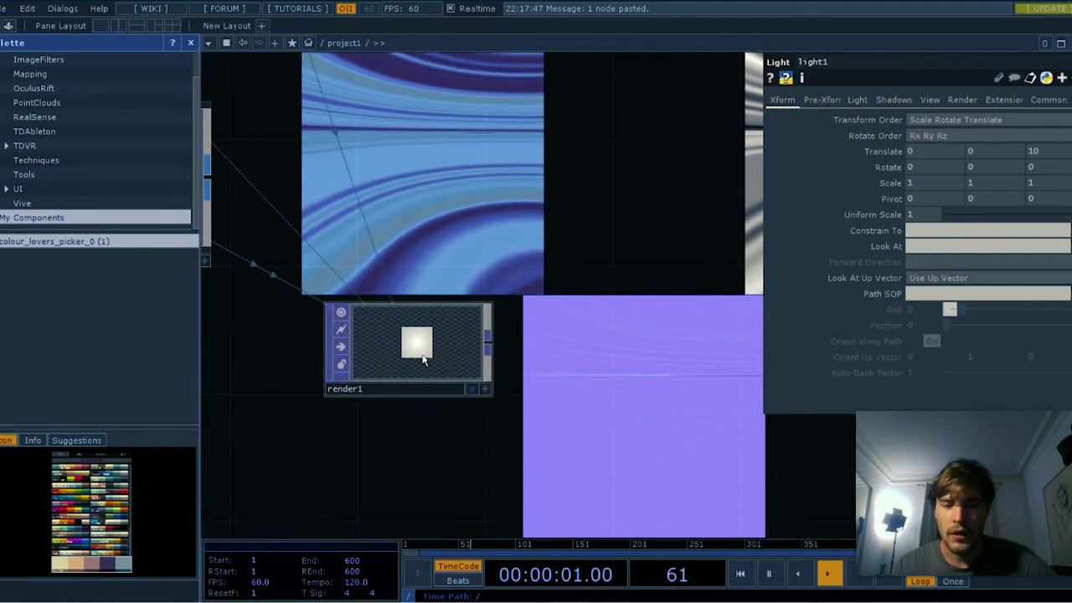
Add a Phong MAT and place it above render1
{"action": "key", "text": "Tab"}
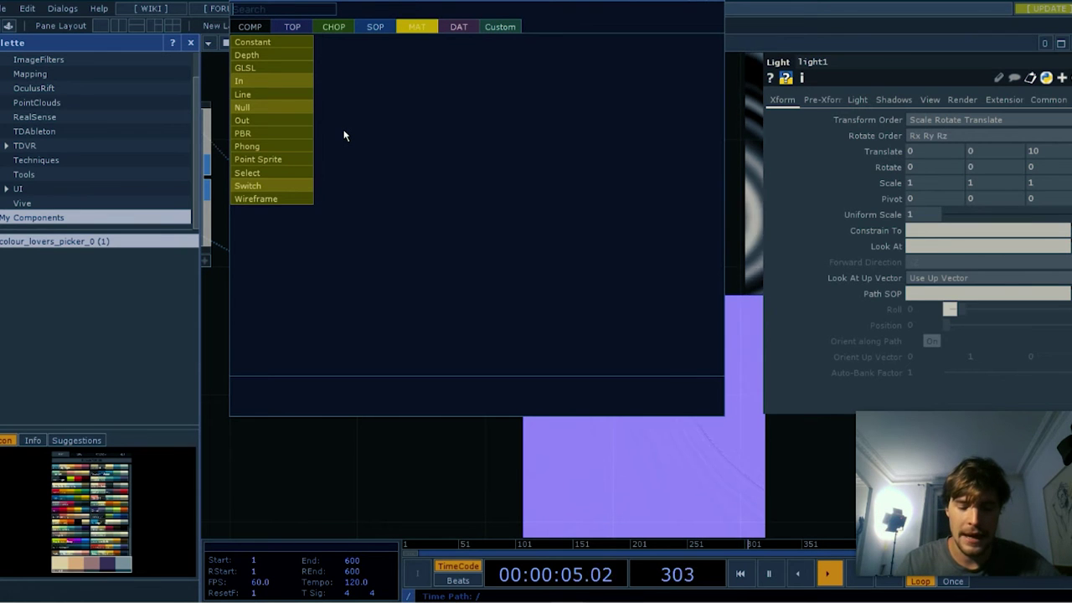
{"action": "left_click", "coordinate": [293, 149]}
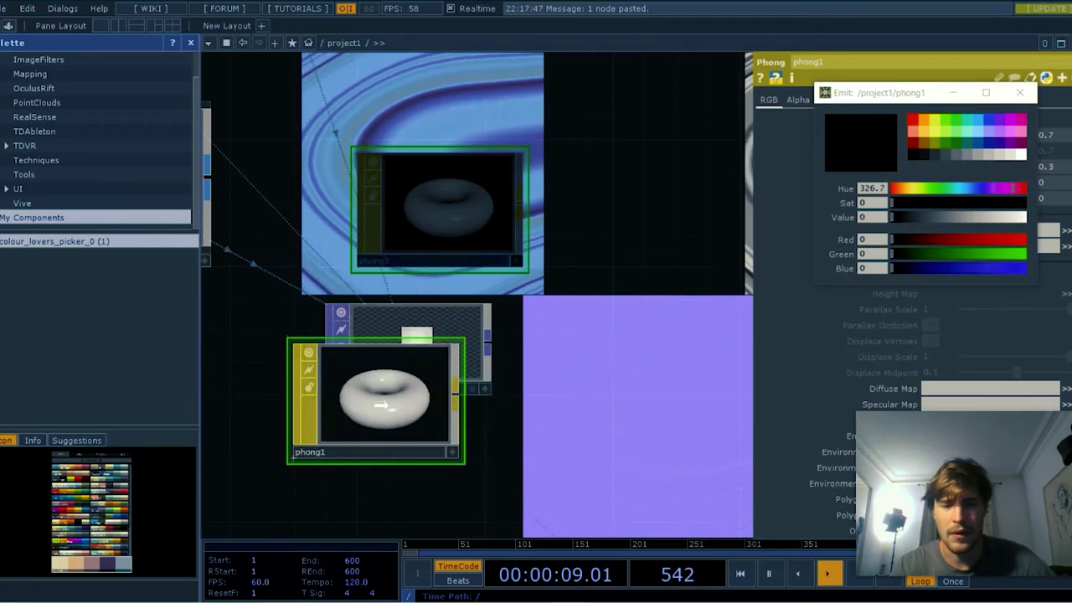
{"action": "left_click", "coordinate": [410, 354]}
{"action": "left_click_drag", "start_coordinate": [410, 354], "coordinate": [414, 344]}
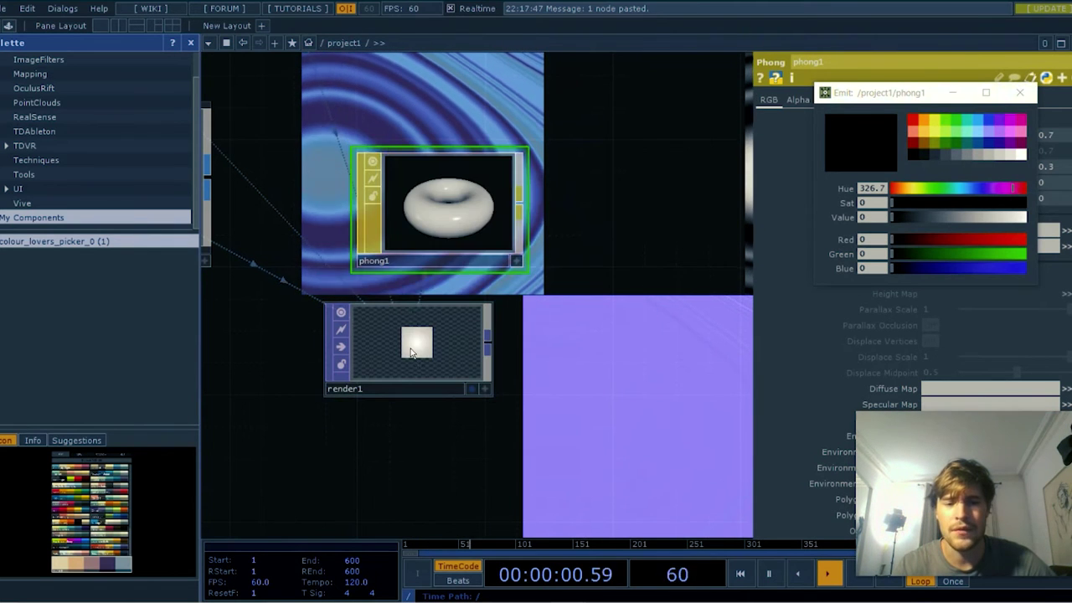
{"action": "left_click_drag", "start_coordinate": [461, 185], "coordinate": [413, 391]}
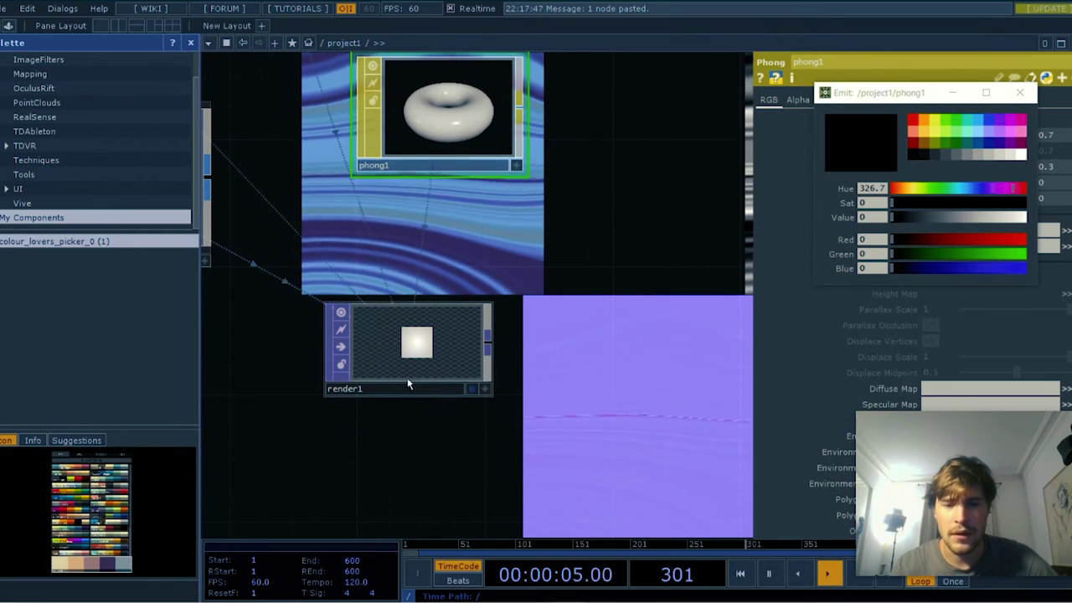
Undo the placement and creation of the Phong MAT
{"action": "scroll", "coordinate": [484, 292], "scroll_direction": "down", "scroll_amount": 5}
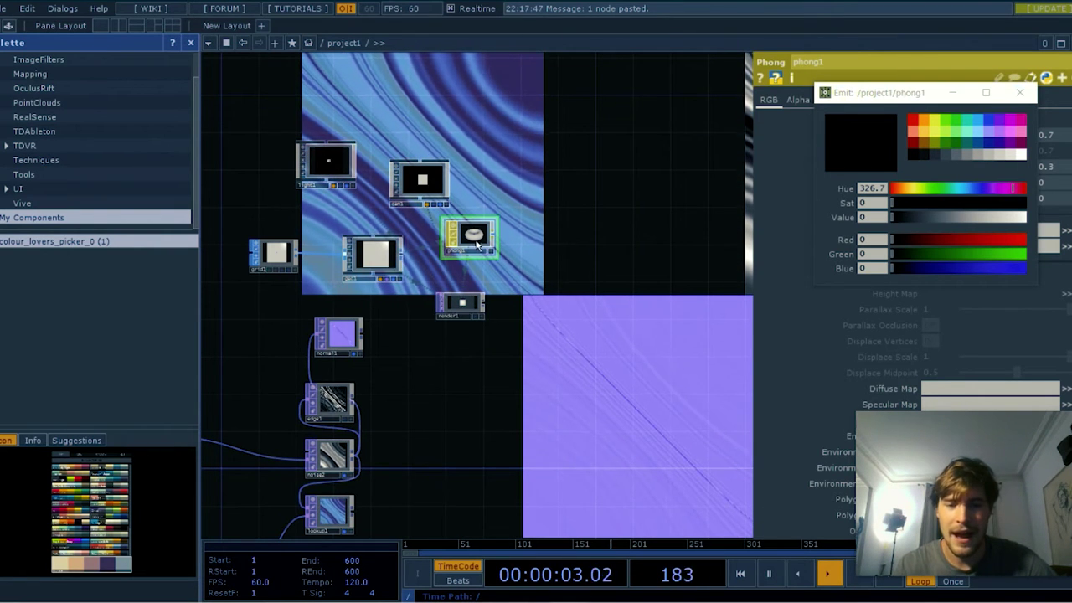
{"action": "key", "text": "Delete"}
{"action": "key", "text": "ctrl+z"}
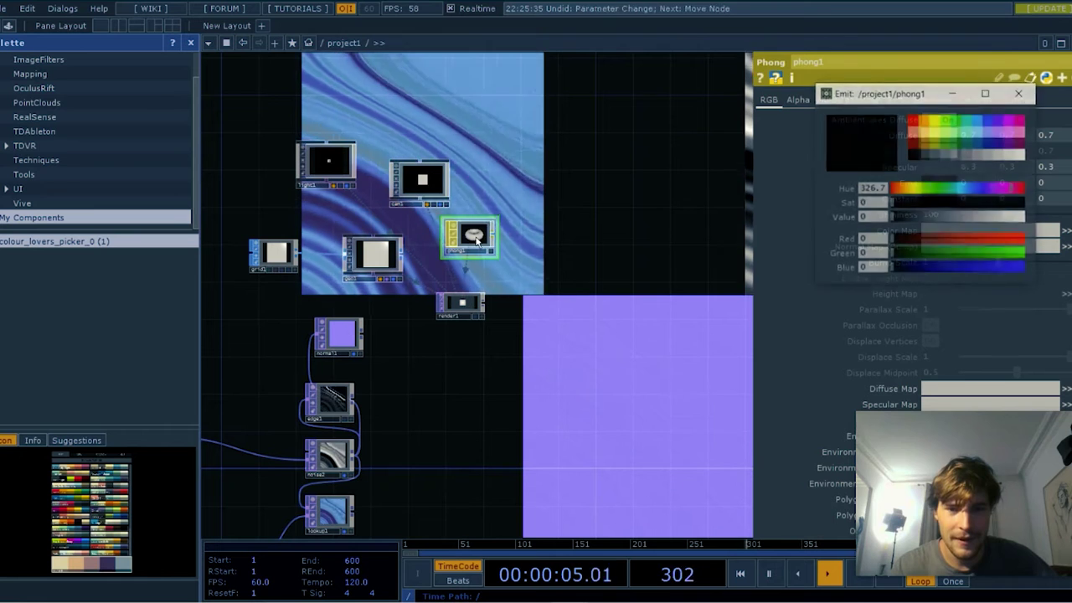
{"action": "key", "text": "ctrl+z"}
{"action": "key", "text": "ctrl+z"}
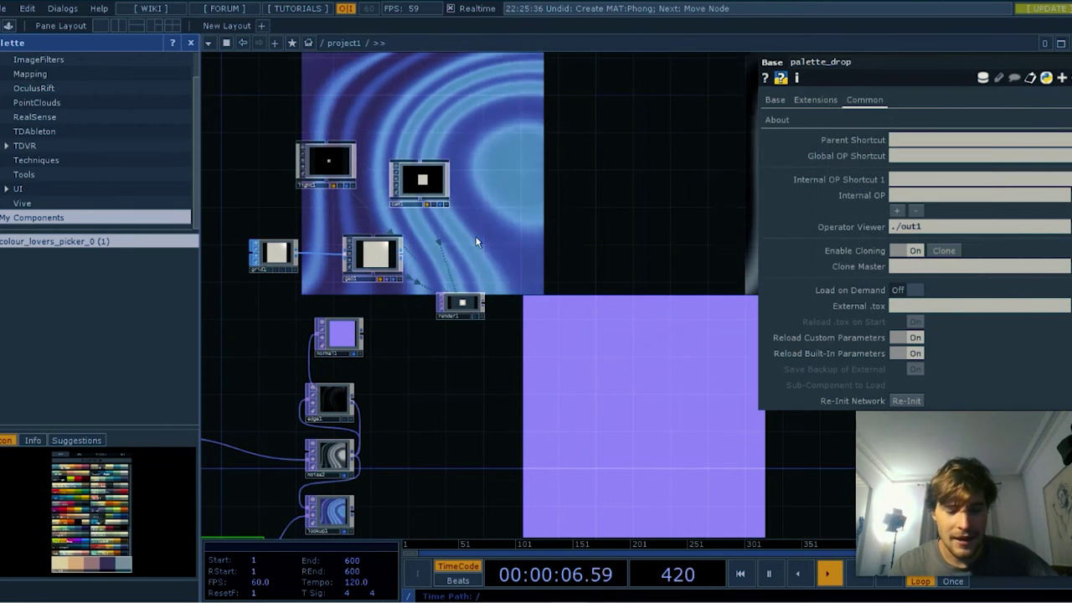
Add a Phong MAT again, placing it in the free area above cam1
{"action": "right_click", "coordinate": [475, 242]}
{"action": "left_click", "coordinate": [434, 245]}
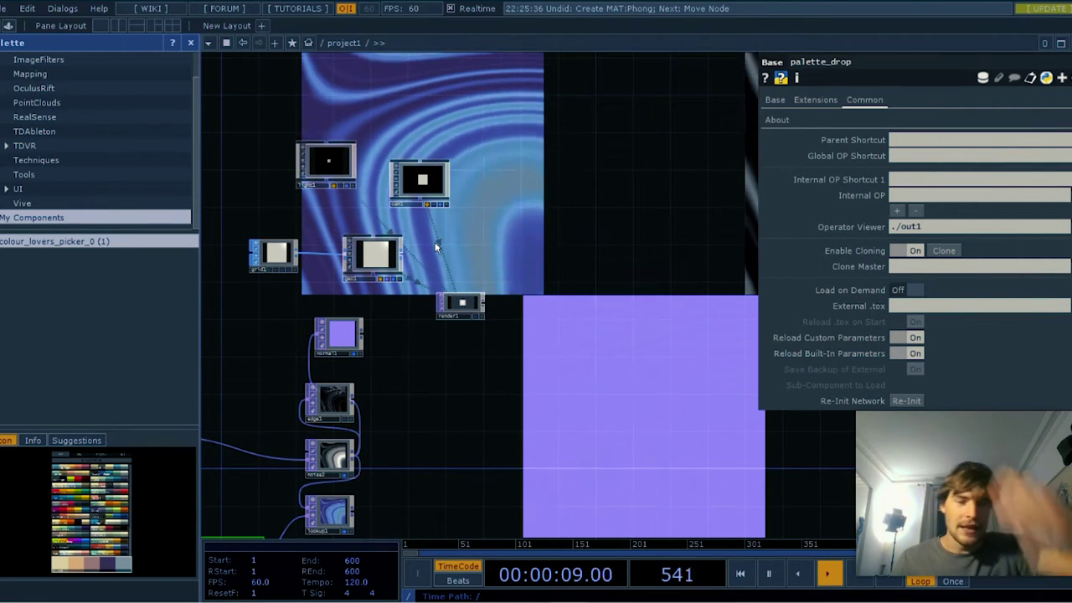
{"action": "key", "text": "Tab"}
{"action": "key", "text": "Escape"}
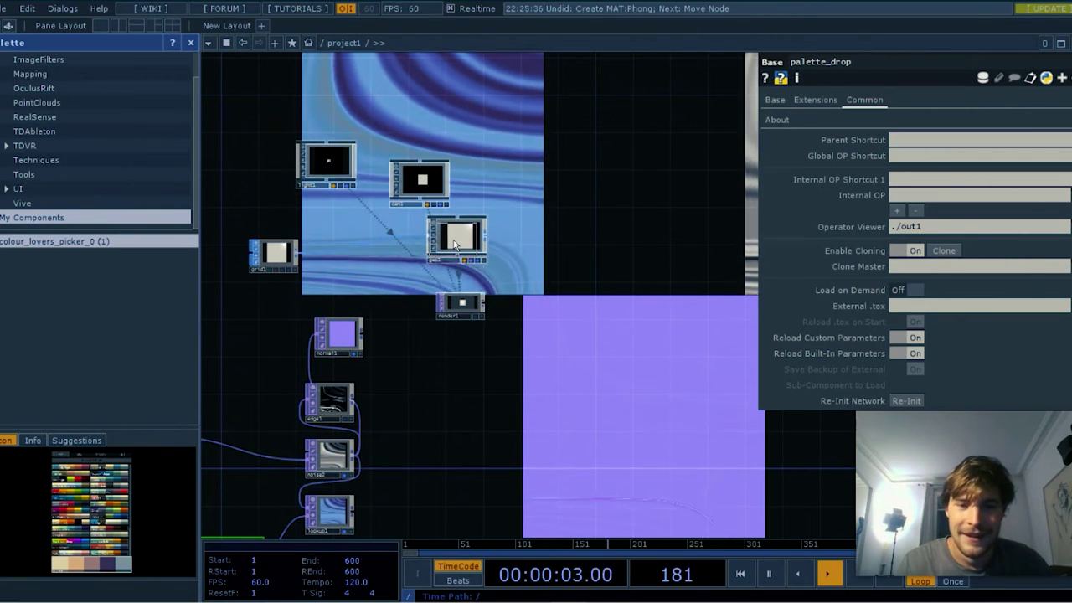
{"action": "right_click", "coordinate": [454, 243]}
{"action": "left_click", "coordinate": [469, 119]}
{"action": "left_click", "coordinate": [471, 111]}
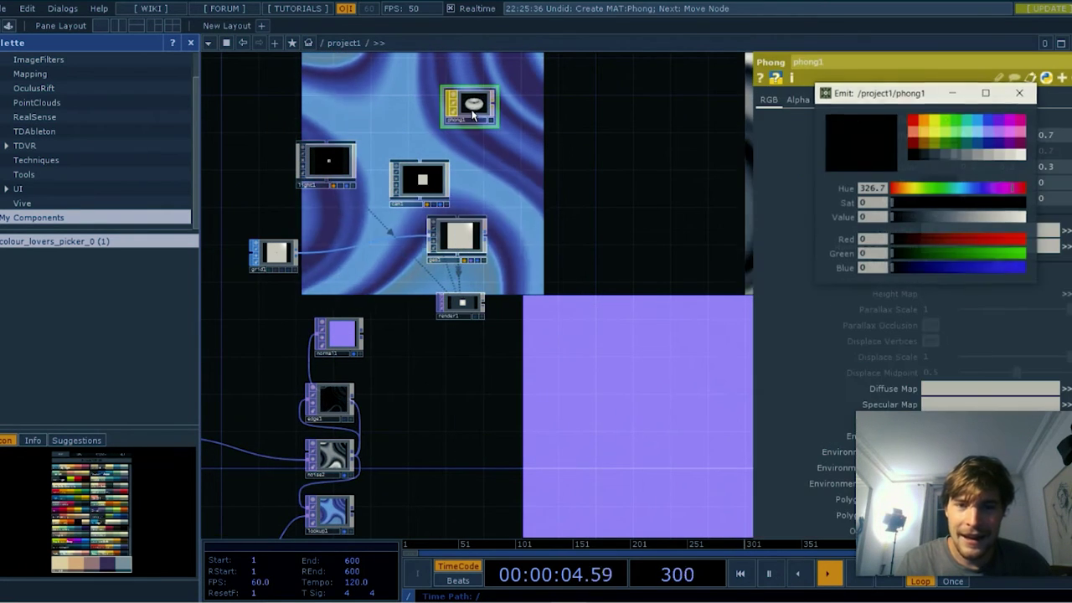
Apply phong1 as geo1's material and use lookup1 as phong1's Color Map
{"action": "left_click_drag", "start_coordinate": [461, 119], "coordinate": [469, 184]}
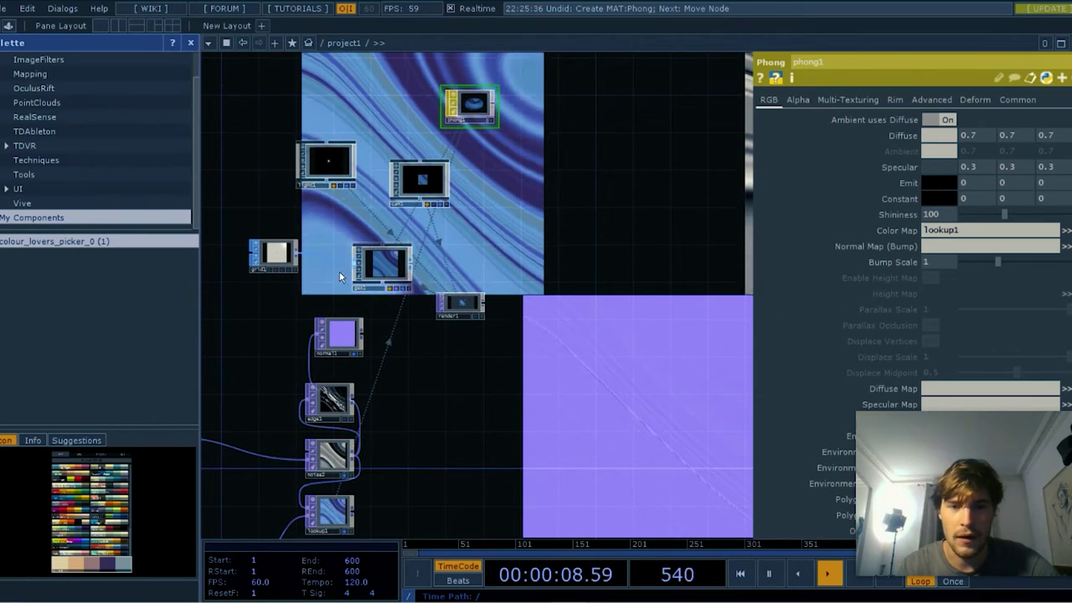
{"action": "scroll", "coordinate": [492, 101], "scroll_direction": "up", "scroll_amount": 2}
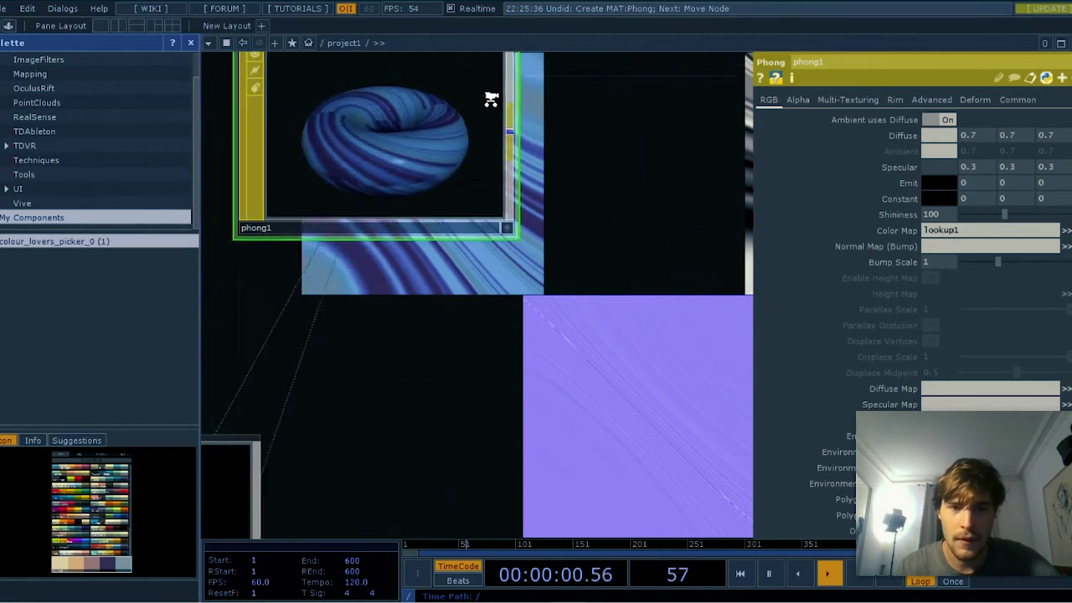
{"action": "scroll", "coordinate": [489, 98], "scroll_direction": "down", "scroll_amount": 1}
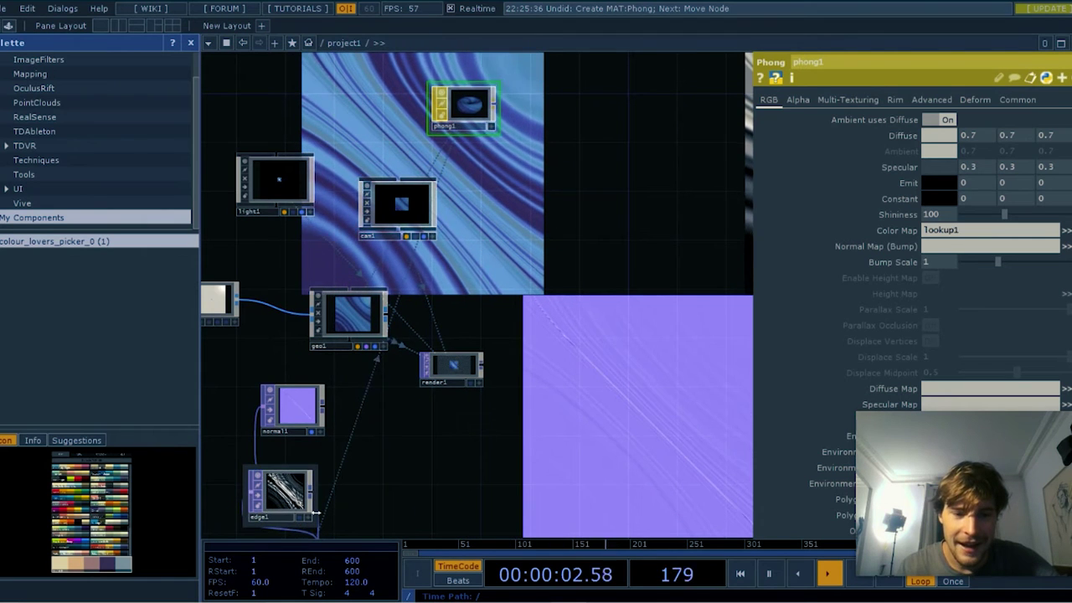
Show render1 in the network background and assign normal1 as phong1's Normal Map
{"action": "left_click", "coordinate": [469, 384]}
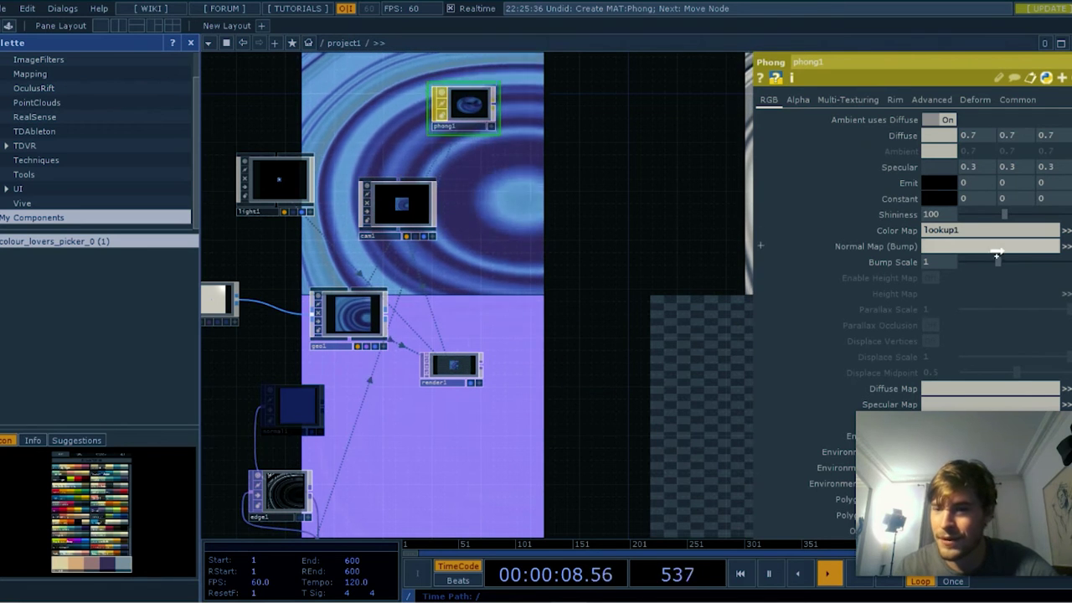
{"action": "left_click_drag", "start_coordinate": [996, 255], "coordinate": [992, 248]}
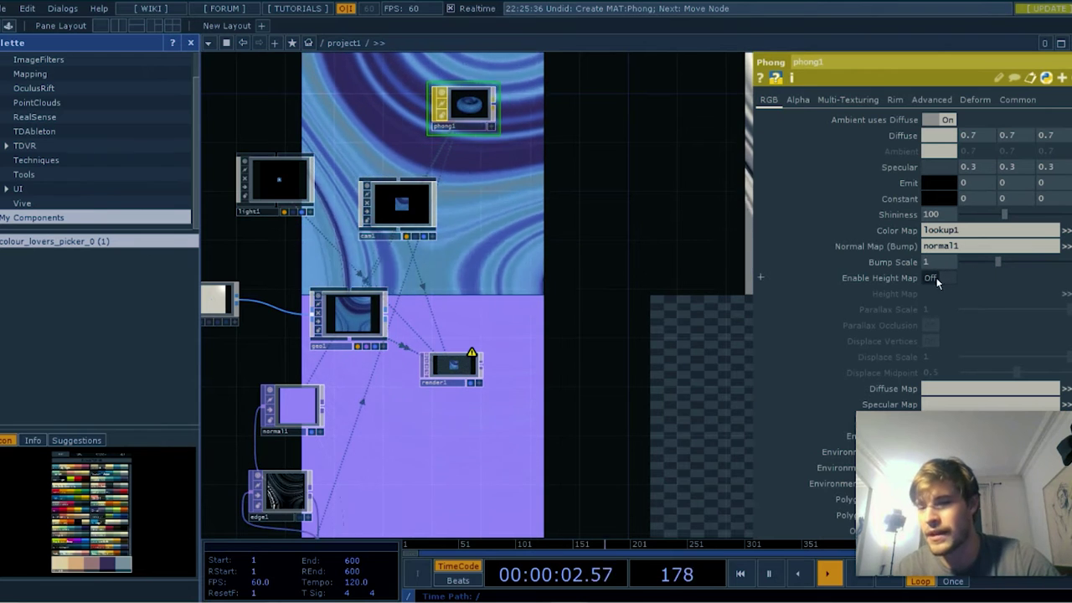
Enable the height map on phong1
{"action": "left_click", "coordinate": [942, 281]}
{"action": "scroll", "coordinate": [362, 408], "scroll_direction": "down", "scroll_amount": 2}
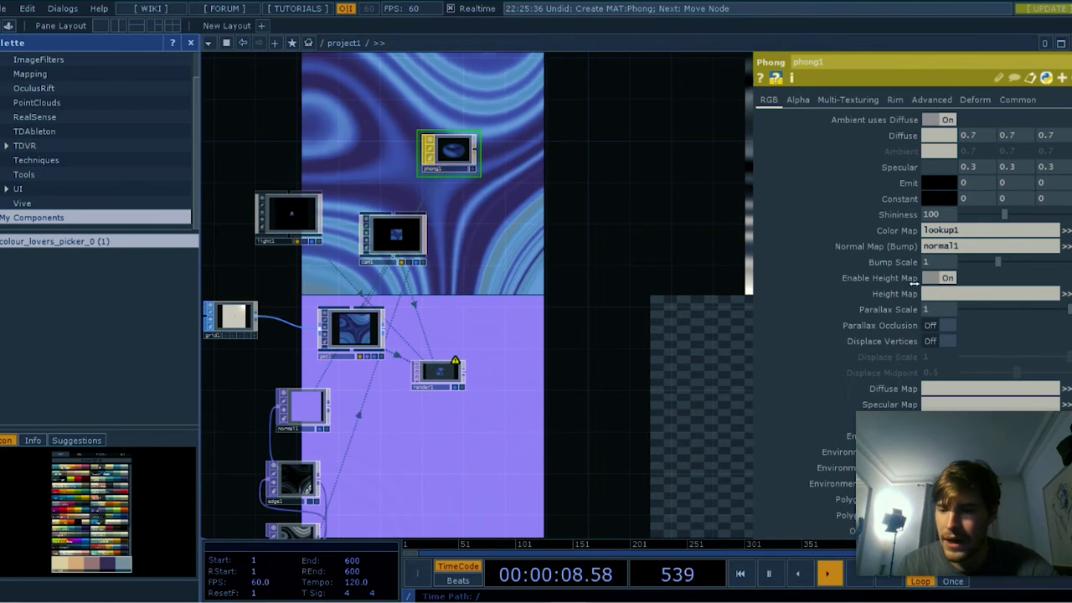
{"action": "mouse_move", "coordinate": [1002, 492]}
{"action": "left_click_drag", "start_coordinate": [993, 477], "coordinate": [90, 85]}
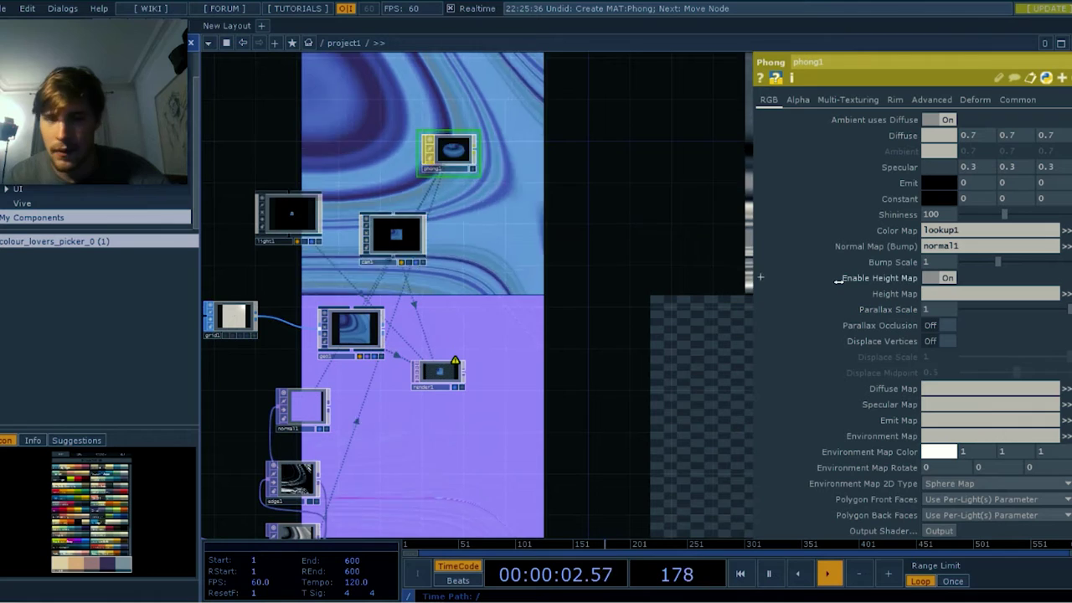
{"action": "scroll", "coordinate": [574, 280], "scroll_direction": "down", "scroll_amount": 3}
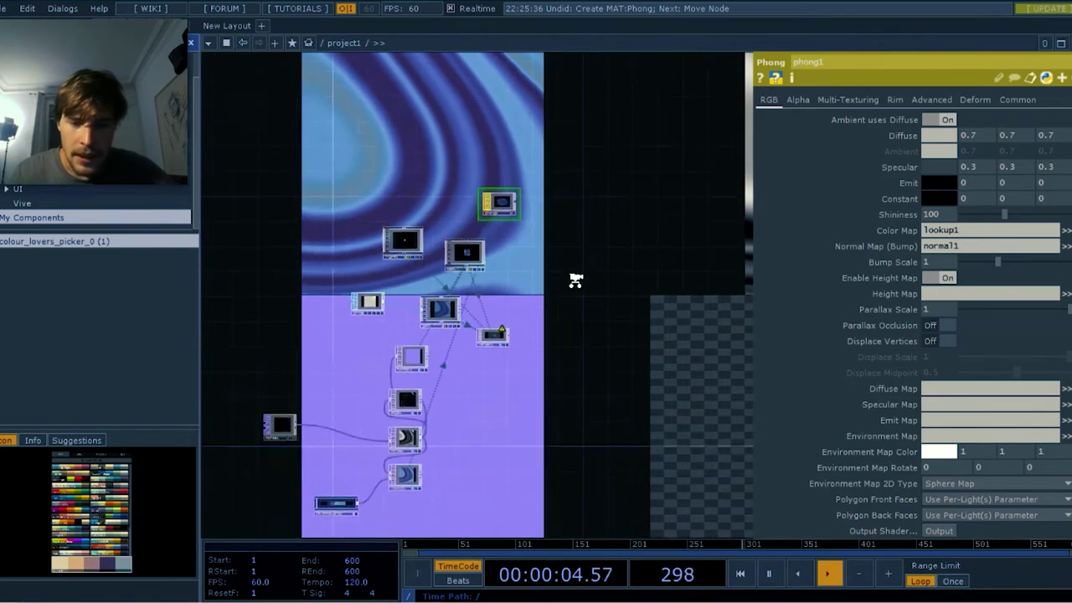
Assign edge1 as phong1's Emit Map and set the Emit colour to red, with RGB values 1, 0, 0.233
{"action": "scroll", "coordinate": [508, 430], "scroll_direction": "up", "scroll_amount": 4}
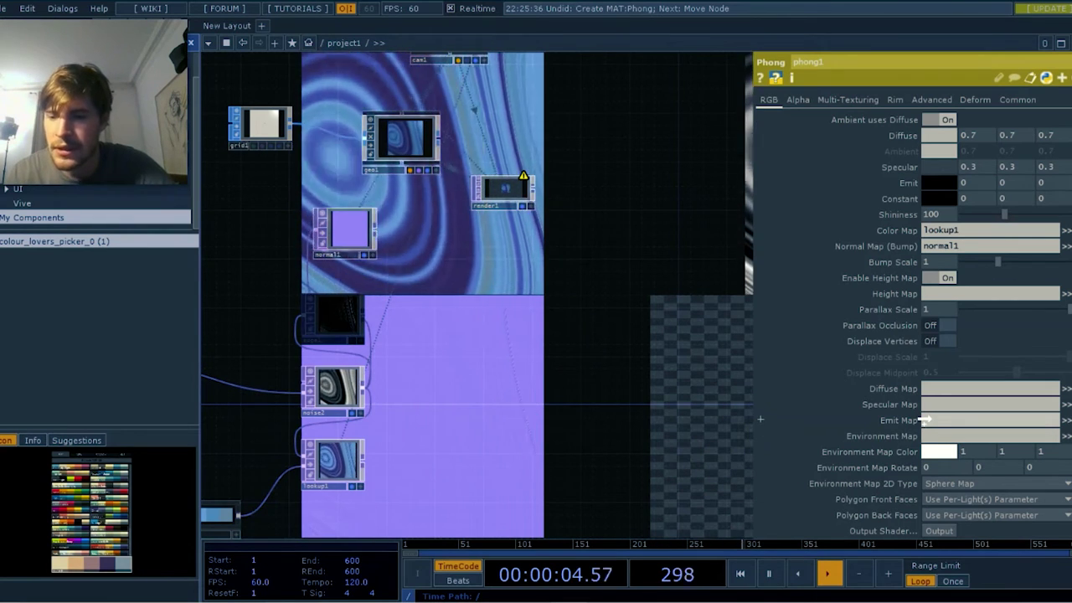
{"action": "left_click", "coordinate": [935, 185]}
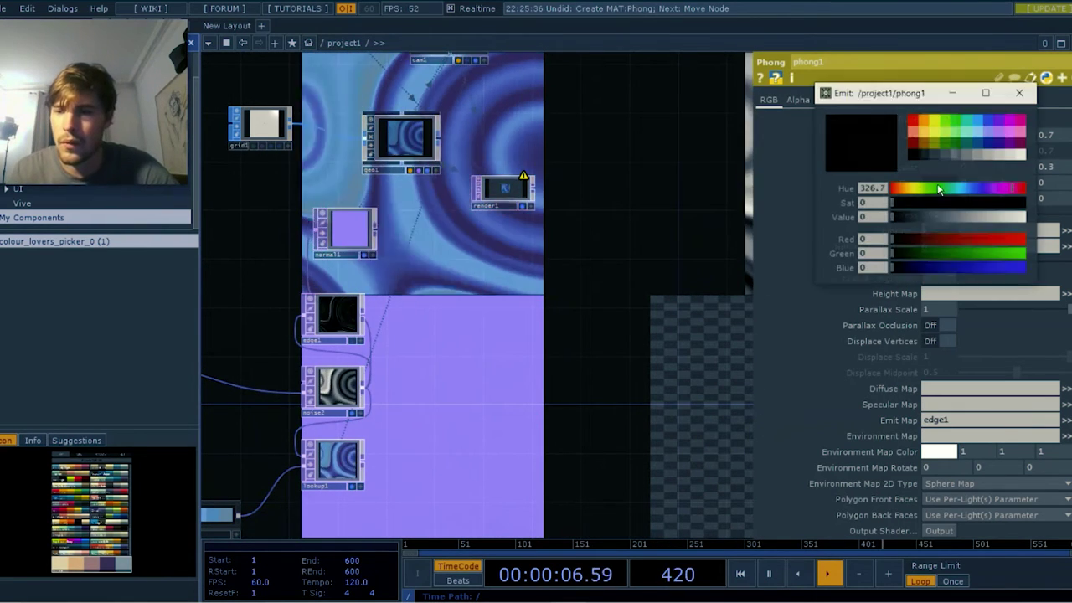
{"action": "left_click", "coordinate": [1021, 124]}
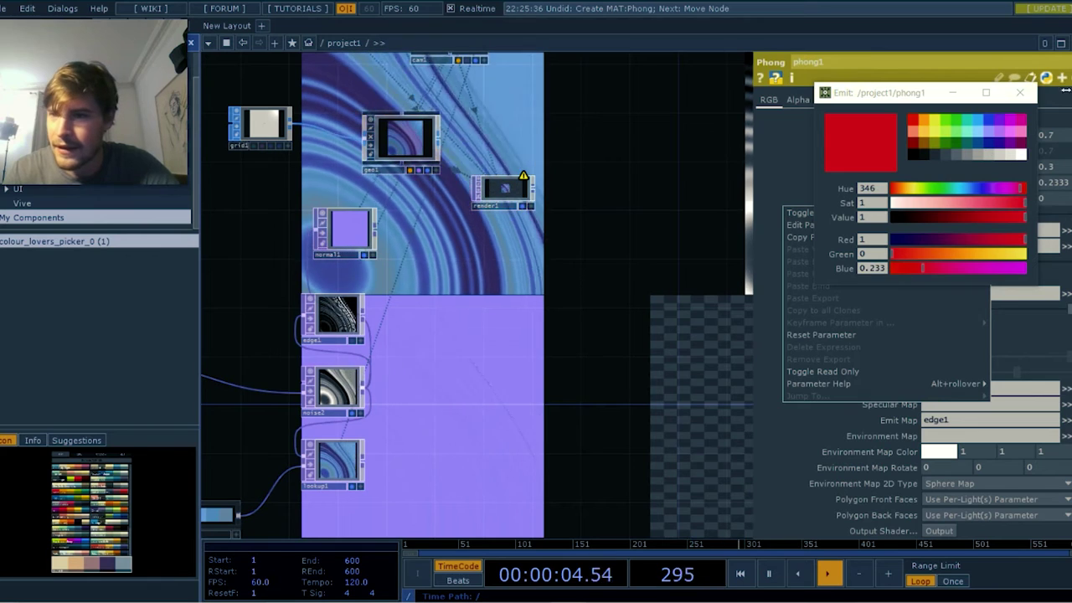
Set phong1's Emit colour to blue, with RGB values 0, 0.184, 1, and assign noise2 as its Specular Map
{"action": "left_click", "coordinate": [1031, 96]}
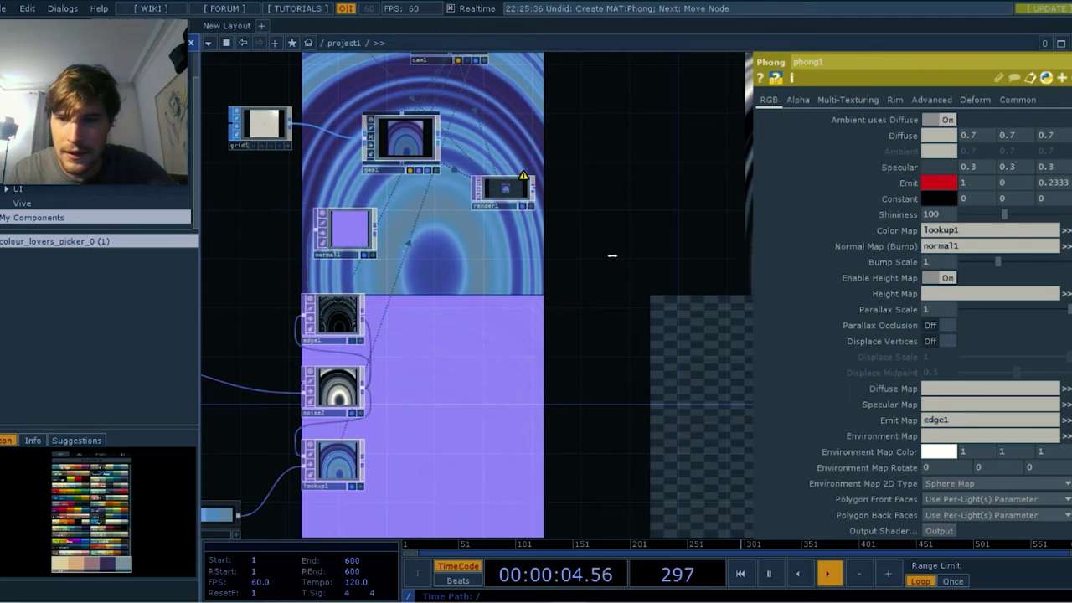
{"action": "key", "text": "p"}
{"action": "scroll", "coordinate": [890, 433], "scroll_direction": "up", "scroll_amount": 5}
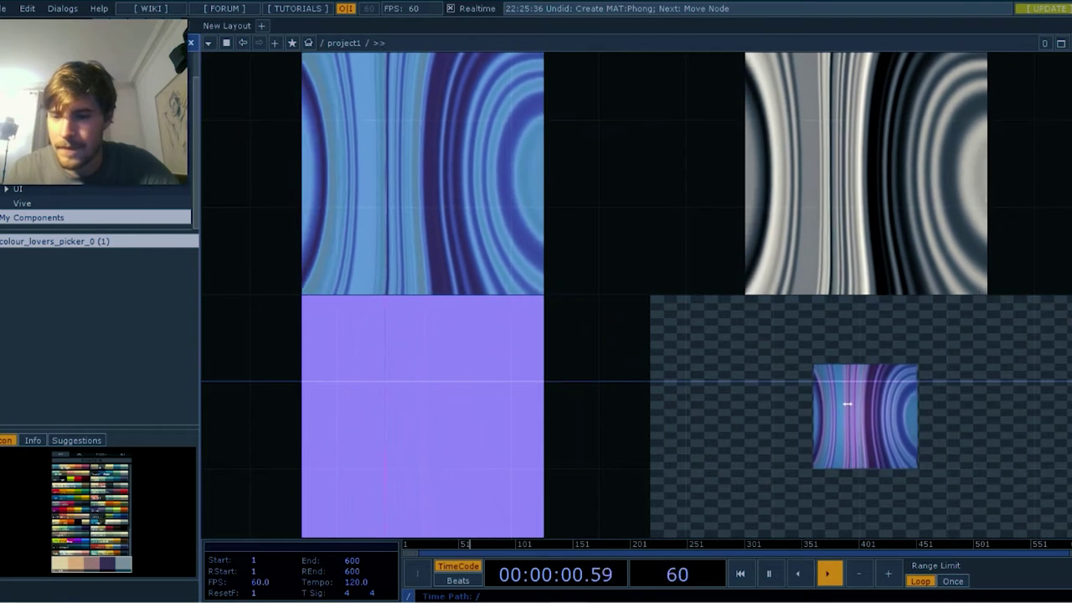
{"action": "key", "text": "p"}
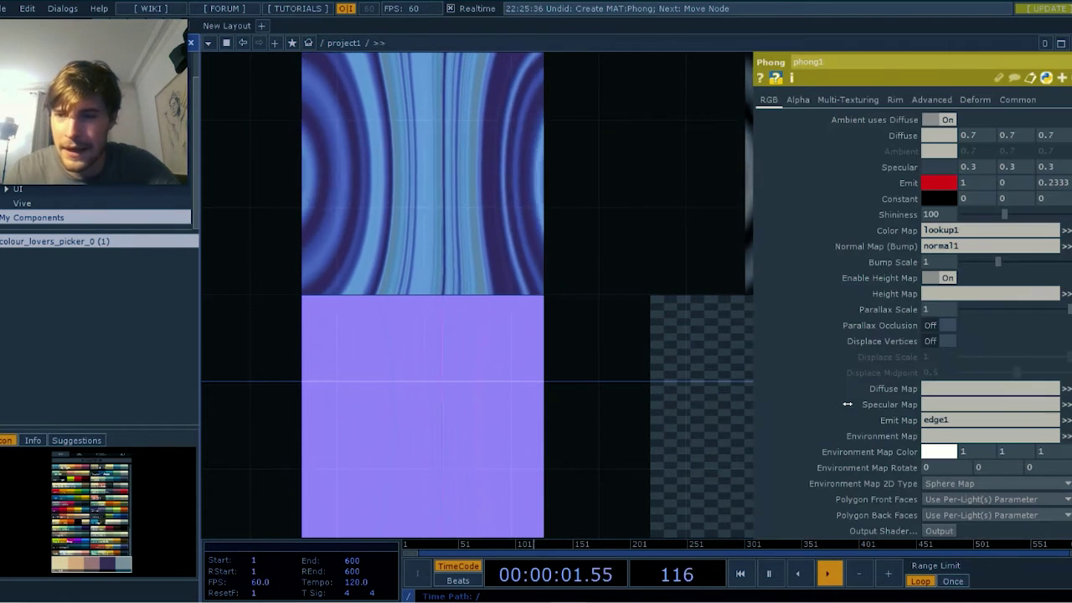
{"action": "left_click", "coordinate": [944, 181]}
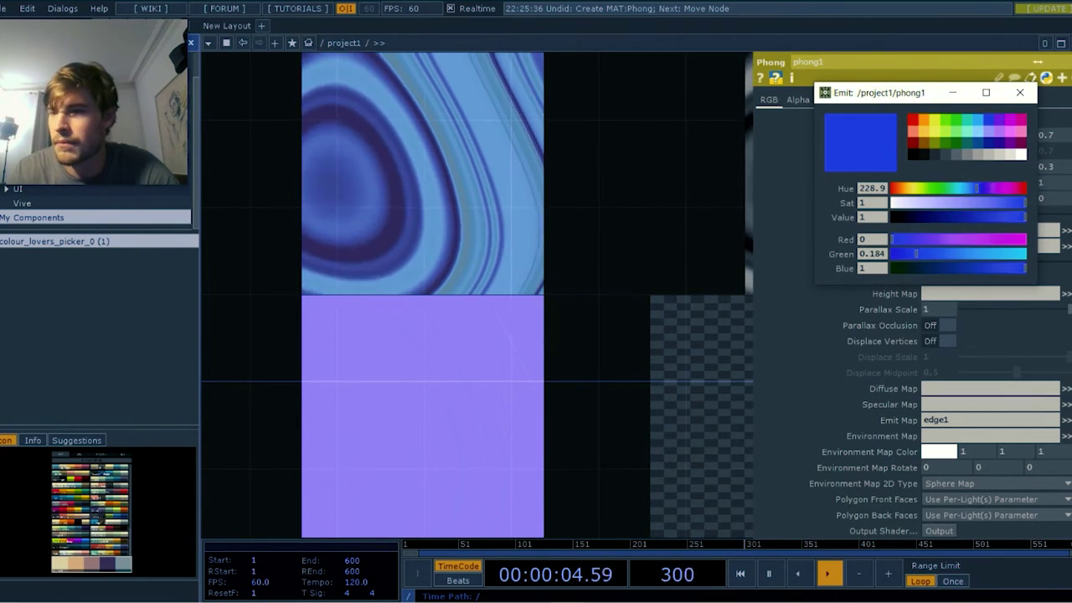
{"action": "left_click", "coordinate": [1020, 93]}
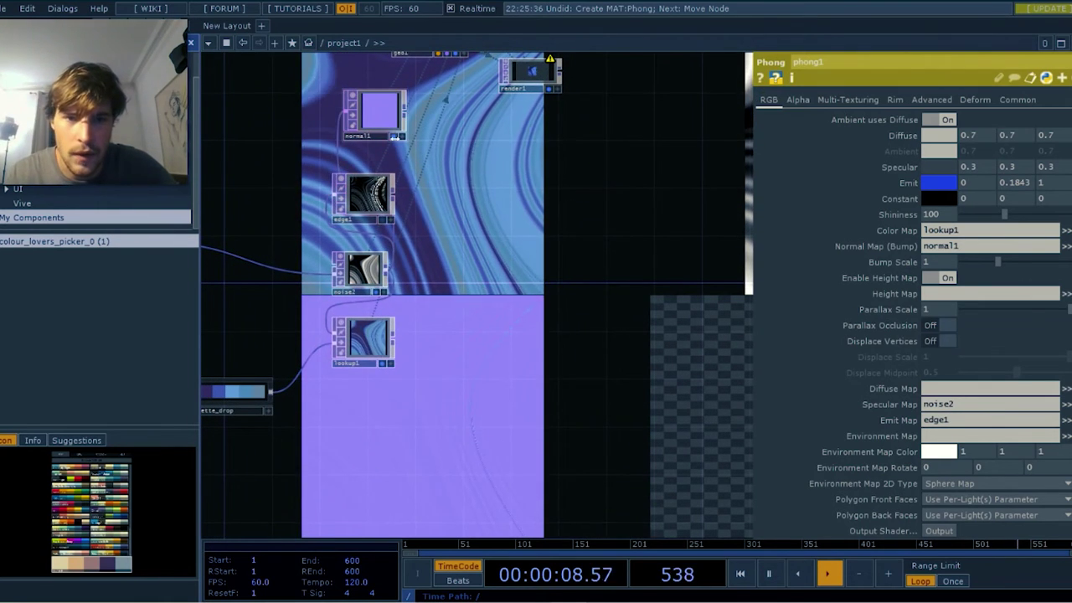
Remove normal1, lookup1 and noise2 from the network background so that only render1 is displayed there
{"action": "left_click", "coordinate": [395, 136]}
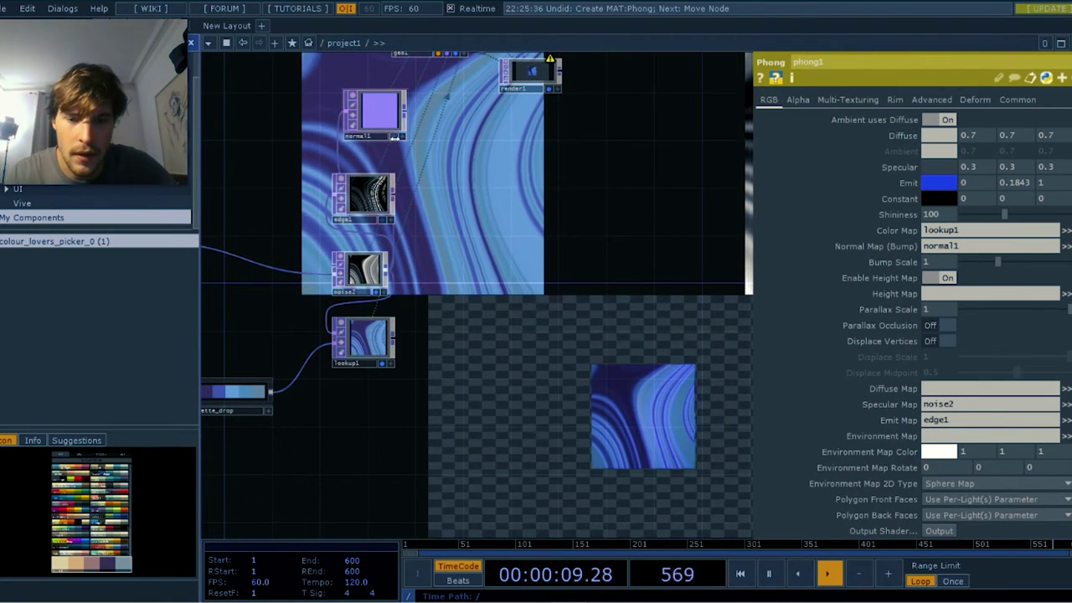
{"action": "left_click", "coordinate": [382, 364]}
{"action": "left_click", "coordinate": [375, 292]}
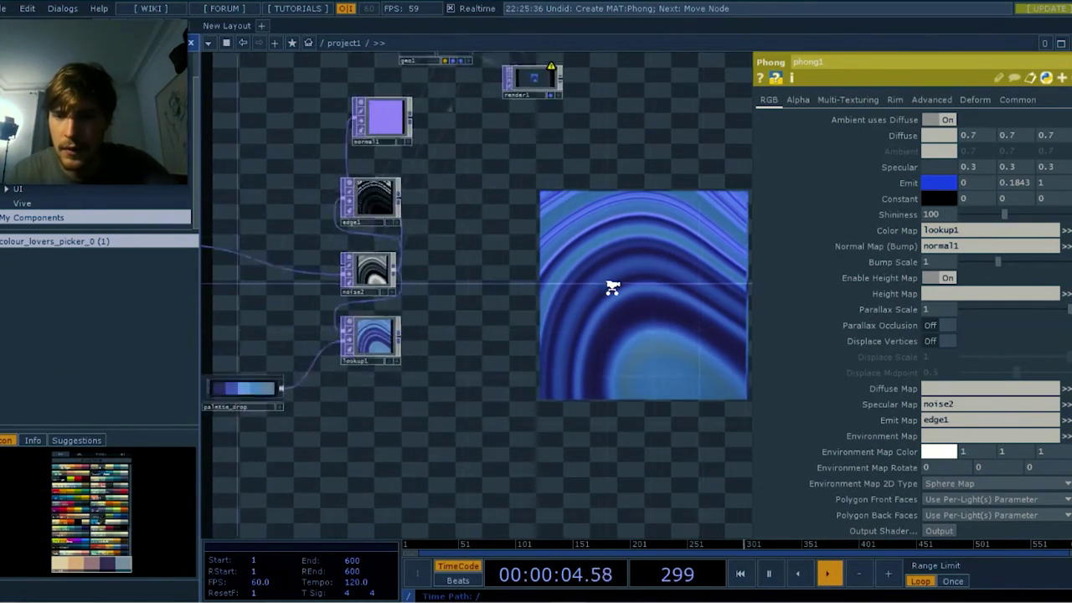
{"action": "scroll", "coordinate": [612, 288], "scroll_direction": "down", "scroll_amount": 1}
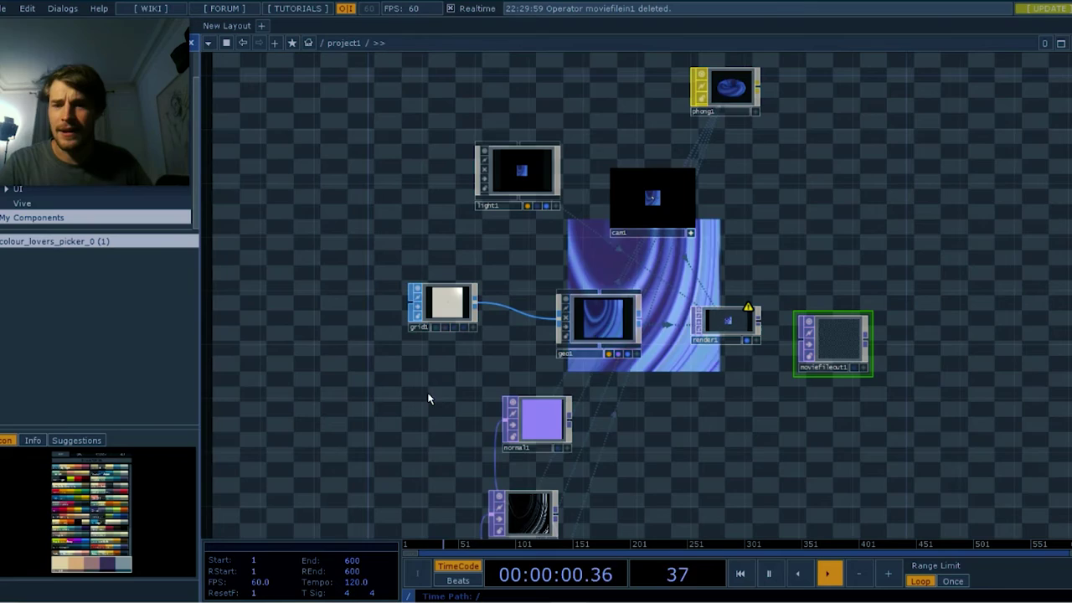
Activate cam1's viewer and bring the camera closer until the textured grid fills the whole render
{"action": "scroll", "coordinate": [705, 302], "scroll_direction": "up", "scroll_amount": 5}
{"action": "scroll", "coordinate": [505, 359], "scroll_direction": "down", "scroll_amount": 6}
{"action": "scroll", "coordinate": [650, 354], "scroll_direction": "up", "scroll_amount": 3}
{"action": "scroll", "coordinate": [652, 353], "scroll_direction": "down", "scroll_amount": 2}
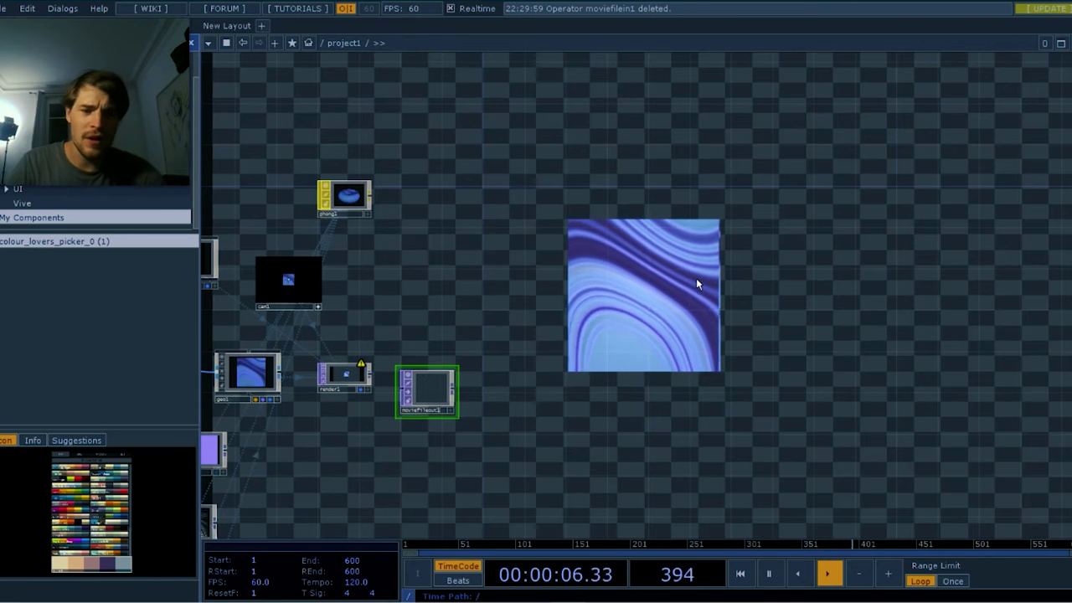
{"action": "scroll", "coordinate": [696, 279], "scroll_direction": "down", "scroll_amount": 2}
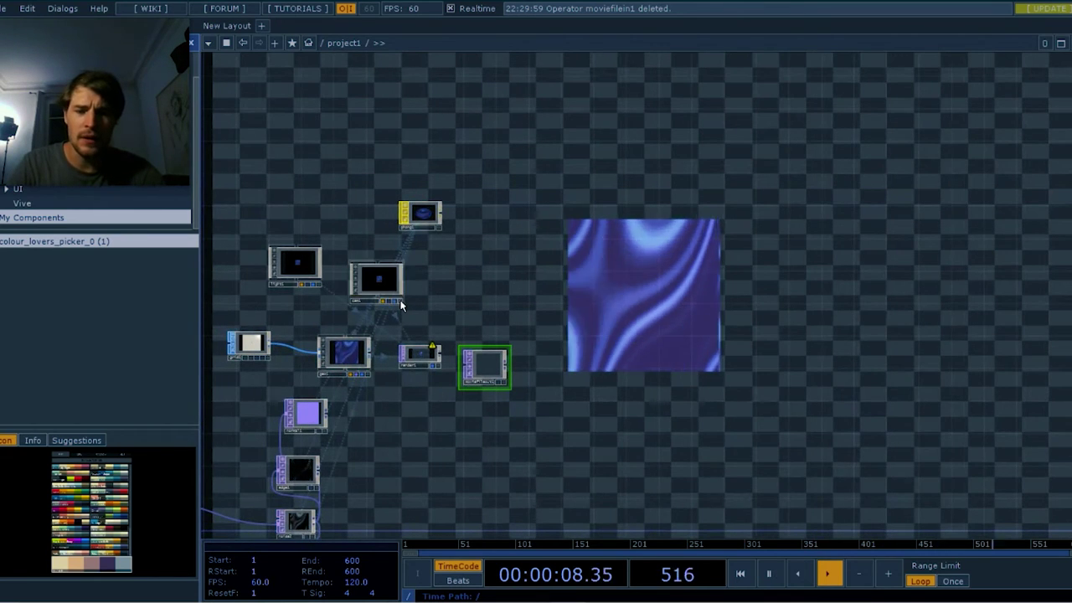
{"action": "scroll", "coordinate": [332, 286], "scroll_direction": "up", "scroll_amount": 3}
{"action": "scroll", "coordinate": [332, 288], "scroll_direction": "up", "scroll_amount": 2}
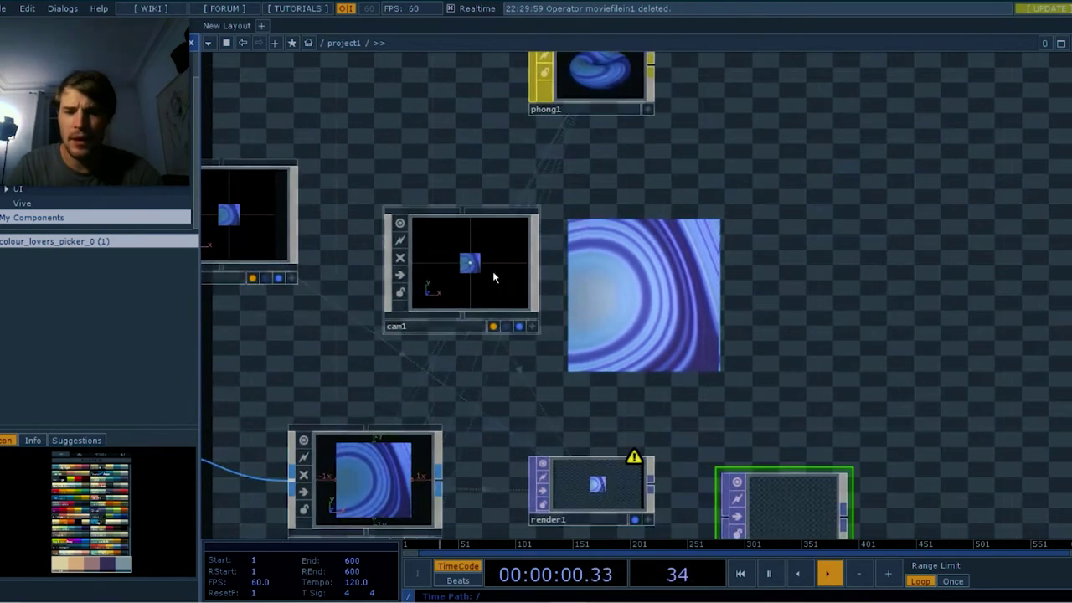
{"action": "left_click", "coordinate": [531, 326]}
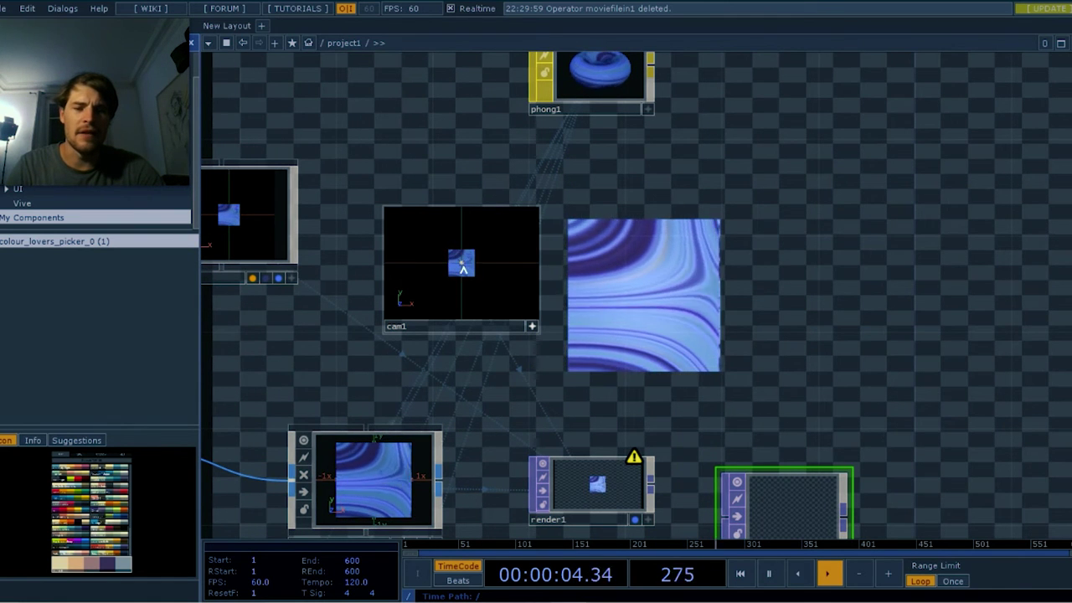
{"action": "scroll", "coordinate": [459, 270], "scroll_direction": "up", "scroll_amount": 5}
{"action": "scroll", "coordinate": [463, 269], "scroll_direction": "up", "scroll_amount": 5}
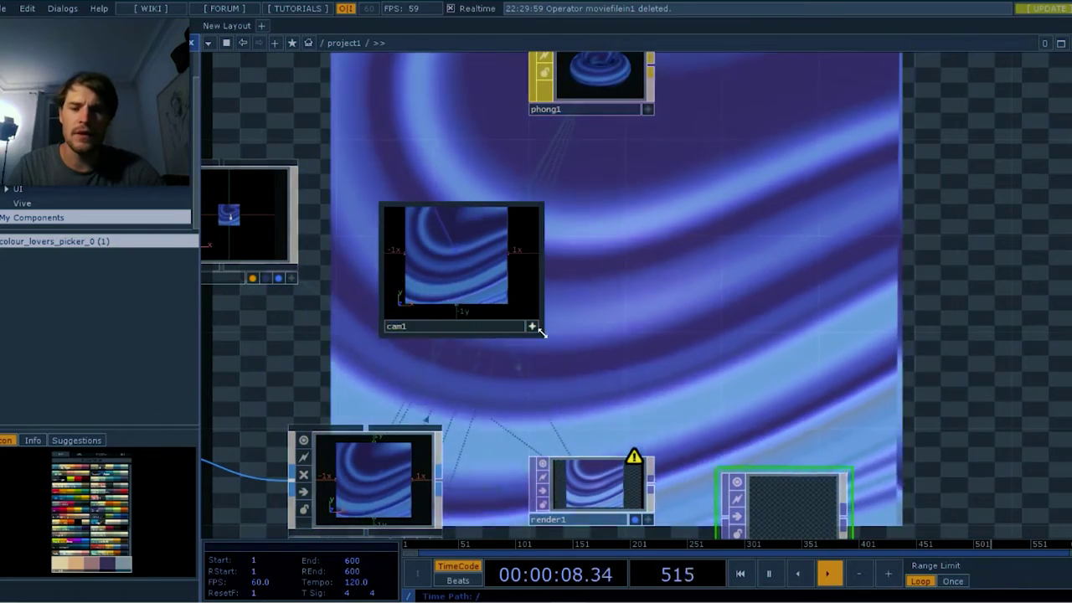
{"action": "left_click", "coordinate": [531, 326]}
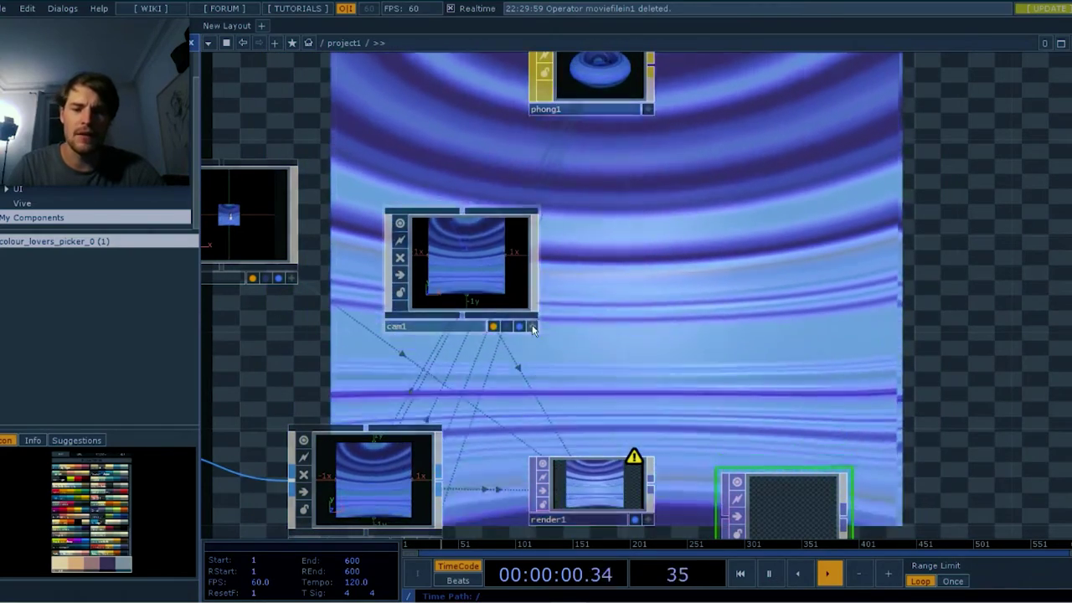
{"action": "left_click", "coordinate": [533, 327]}
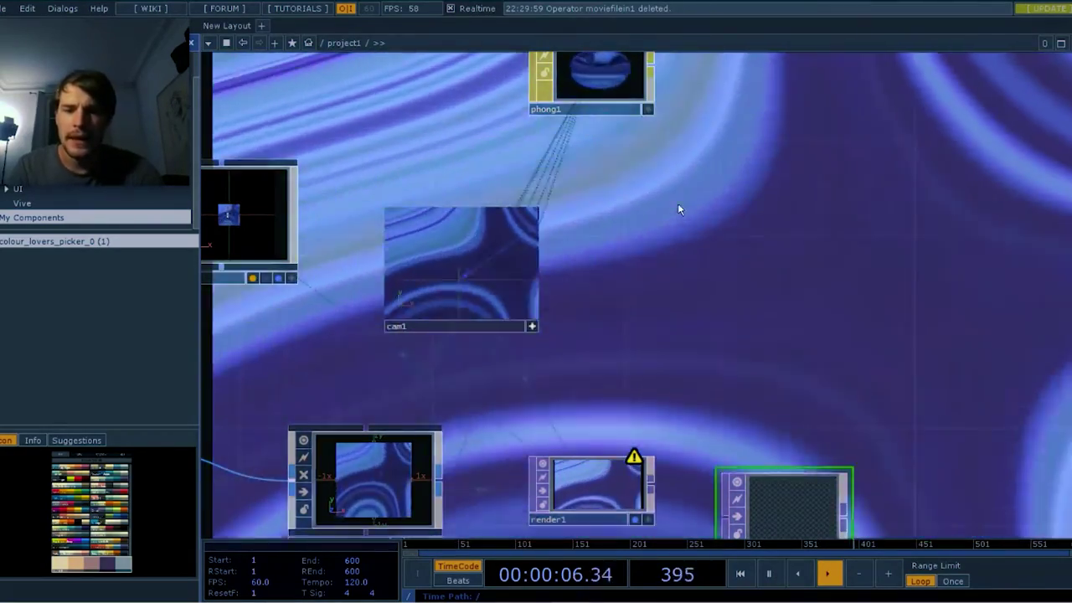
Place moviefileout1 beside render1 and connect render1's output to it
{"action": "scroll", "coordinate": [677, 203], "scroll_direction": "down", "scroll_amount": 10}
{"action": "scroll", "coordinate": [678, 203], "scroll_direction": "down", "scroll_amount": 3}
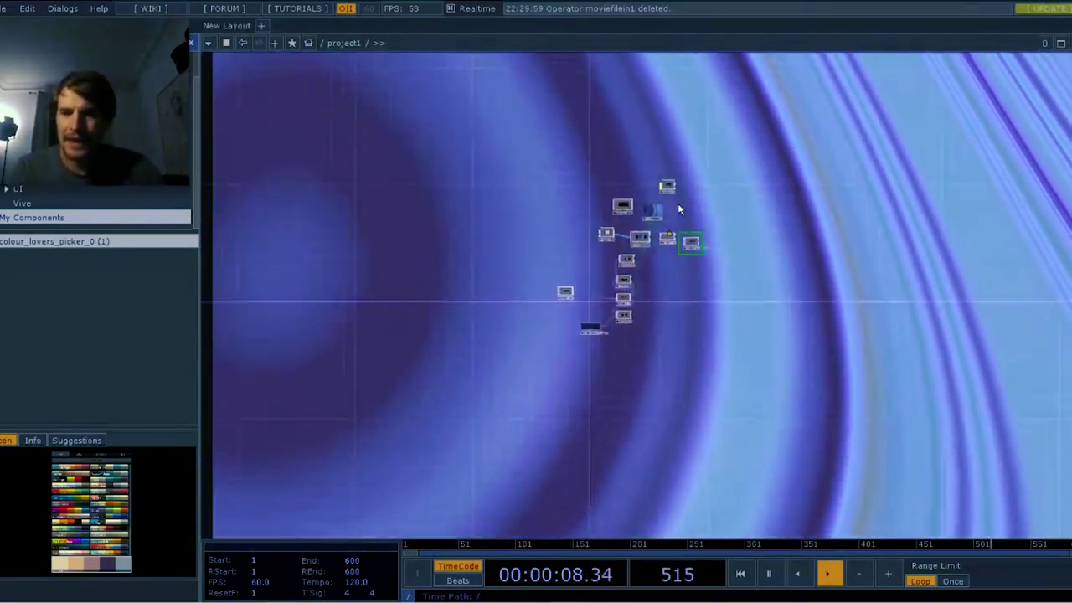
{"action": "scroll", "coordinate": [677, 203], "scroll_direction": "up", "scroll_amount": 15}
{"action": "scroll", "coordinate": [677, 202], "scroll_direction": "down", "scroll_amount": 12}
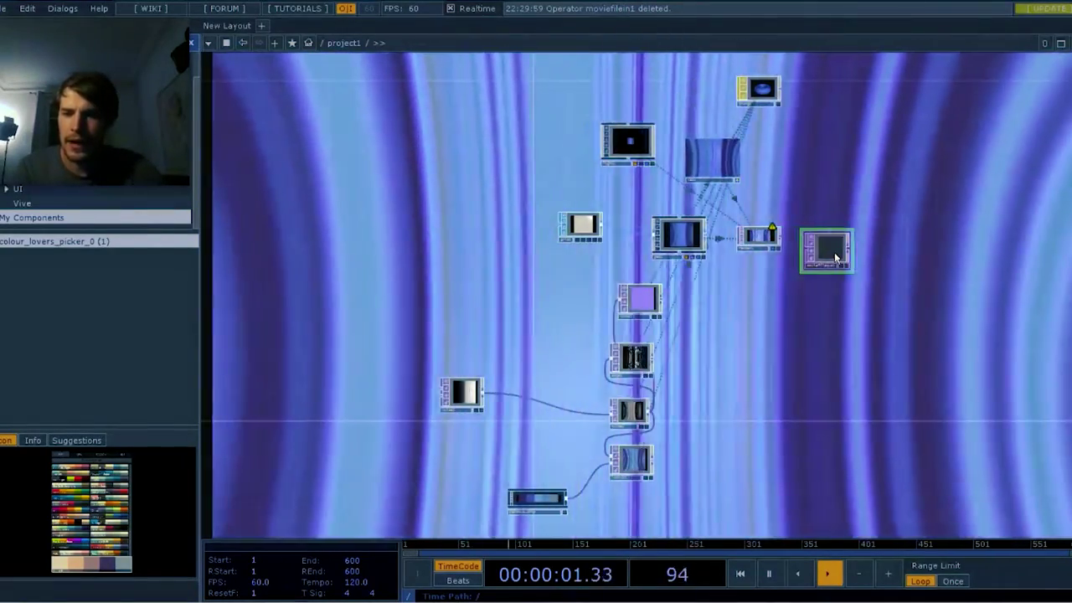
{"action": "left_click_drag", "start_coordinate": [832, 252], "coordinate": [843, 207]}
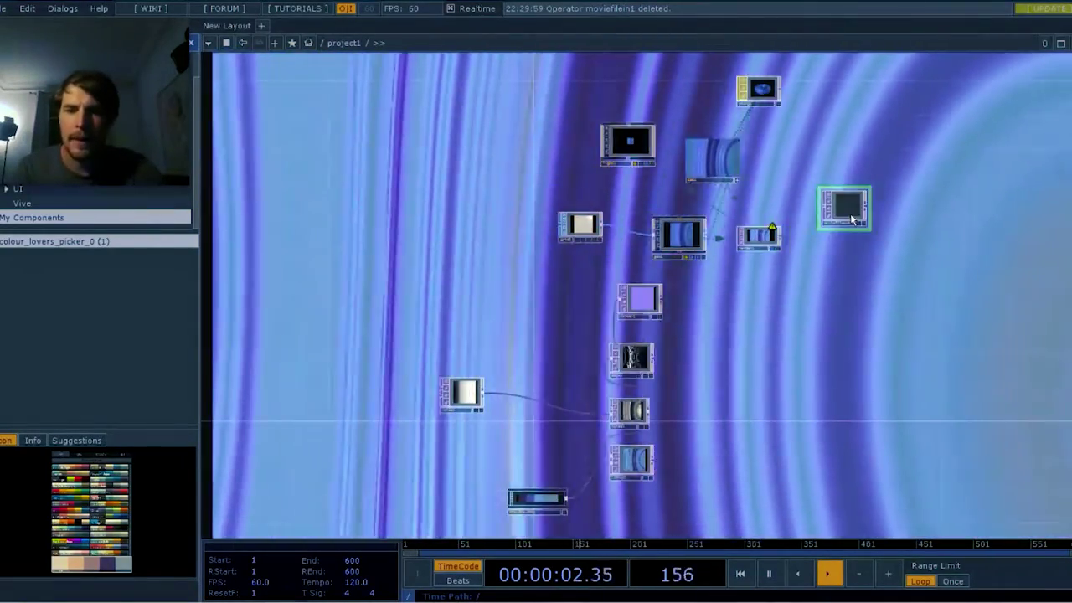
{"action": "scroll", "coordinate": [829, 219], "scroll_direction": "up", "scroll_amount": 5}
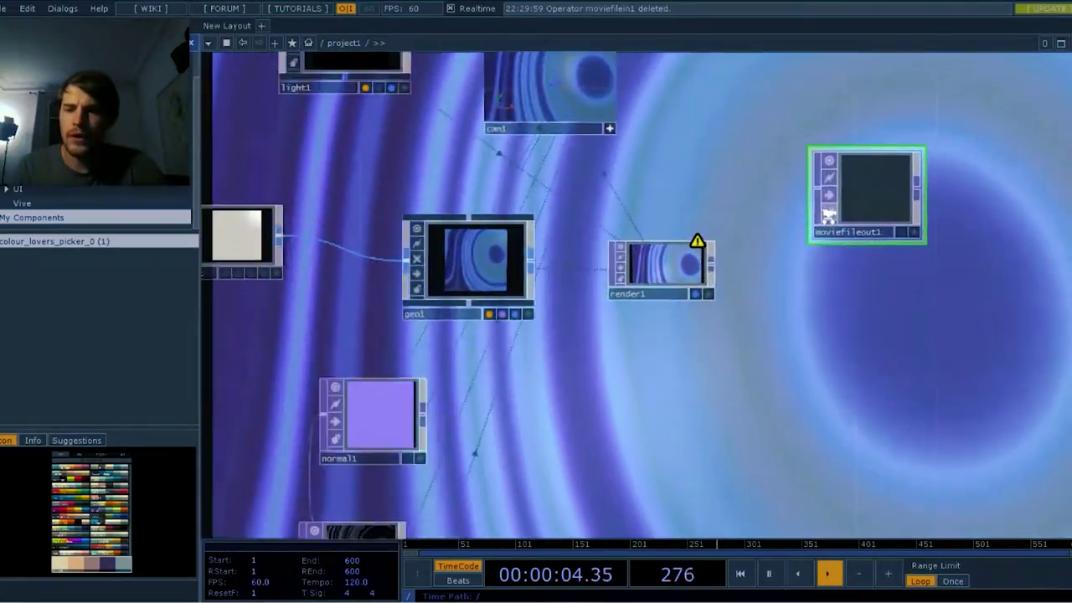
{"action": "left_click_drag", "start_coordinate": [686, 276], "coordinate": [862, 200]}
Review moviefileout1's output file in the file chooser without picking one, and switch Record on and off
{"action": "key", "text": "p"}
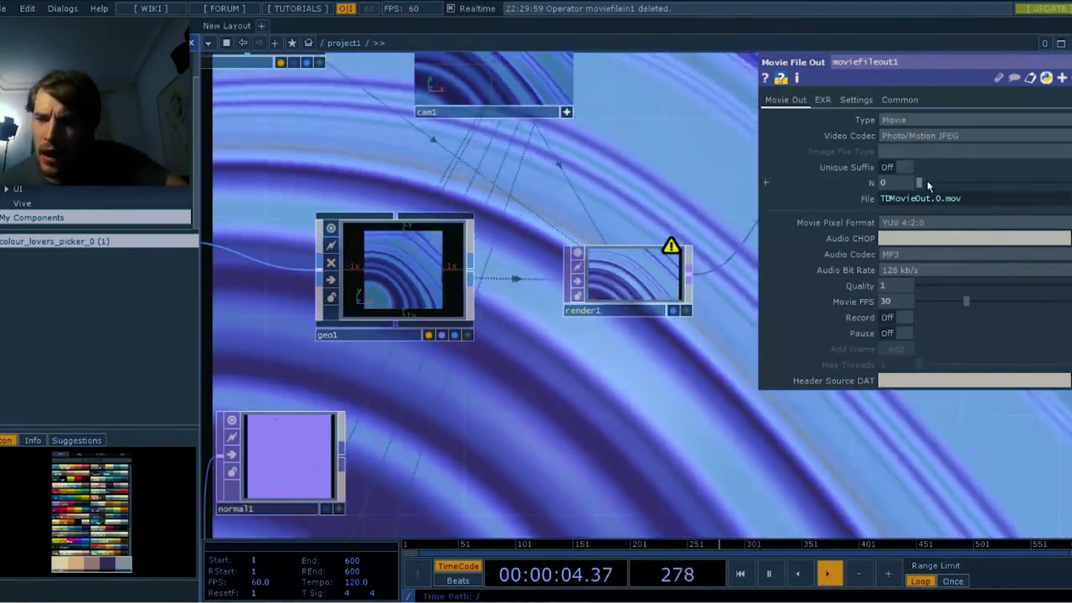
{"action": "left_click", "coordinate": [1013, 196]}
{"action": "right_click", "coordinate": [1013, 197]}
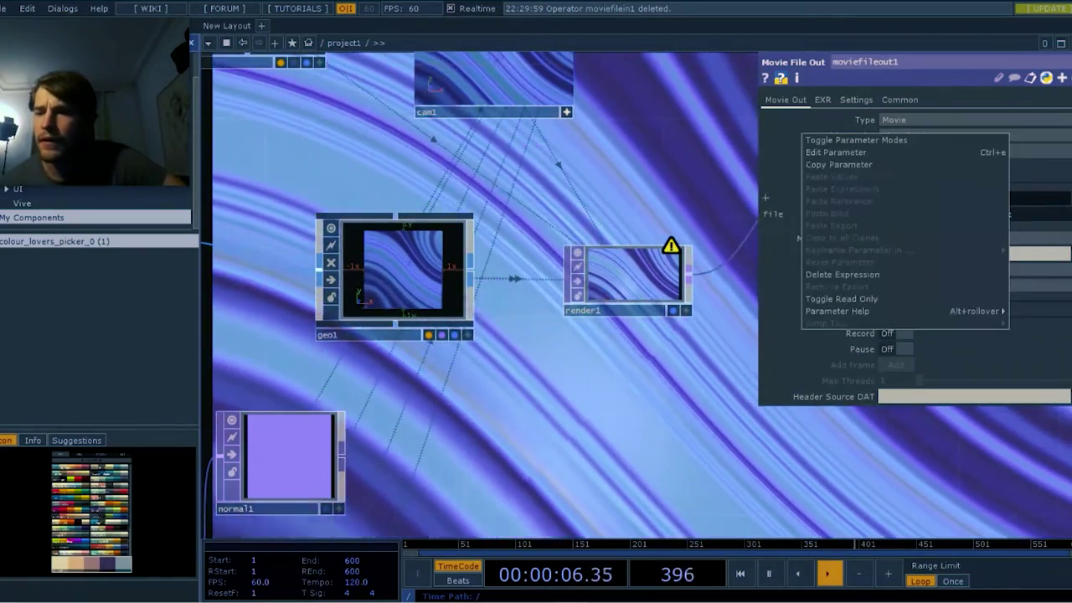
{"action": "key", "text": "Escape"}
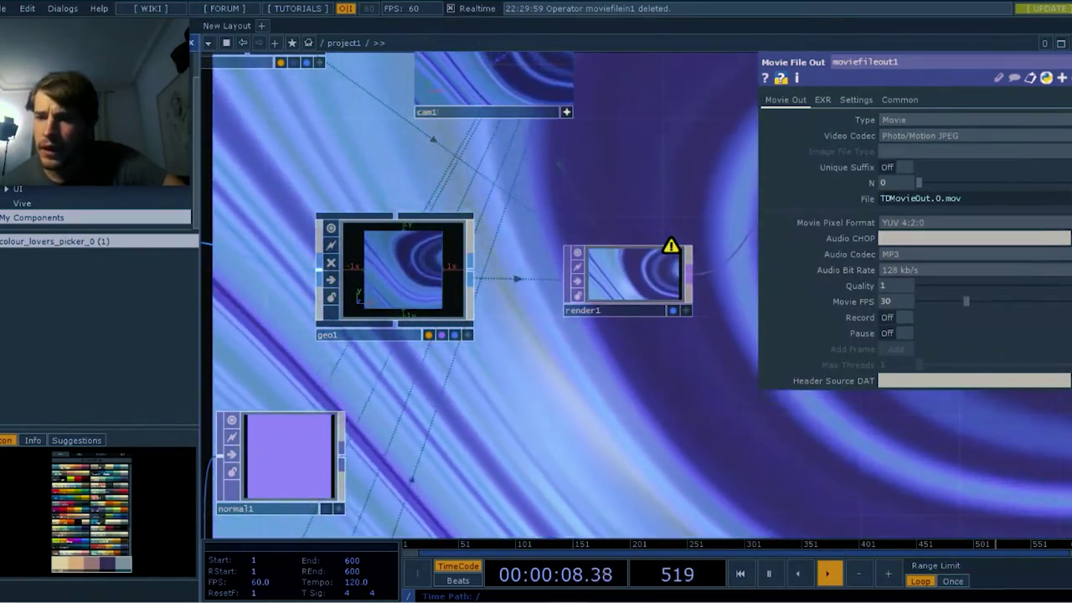
{"action": "left_click", "coordinate": [1064, 198]}
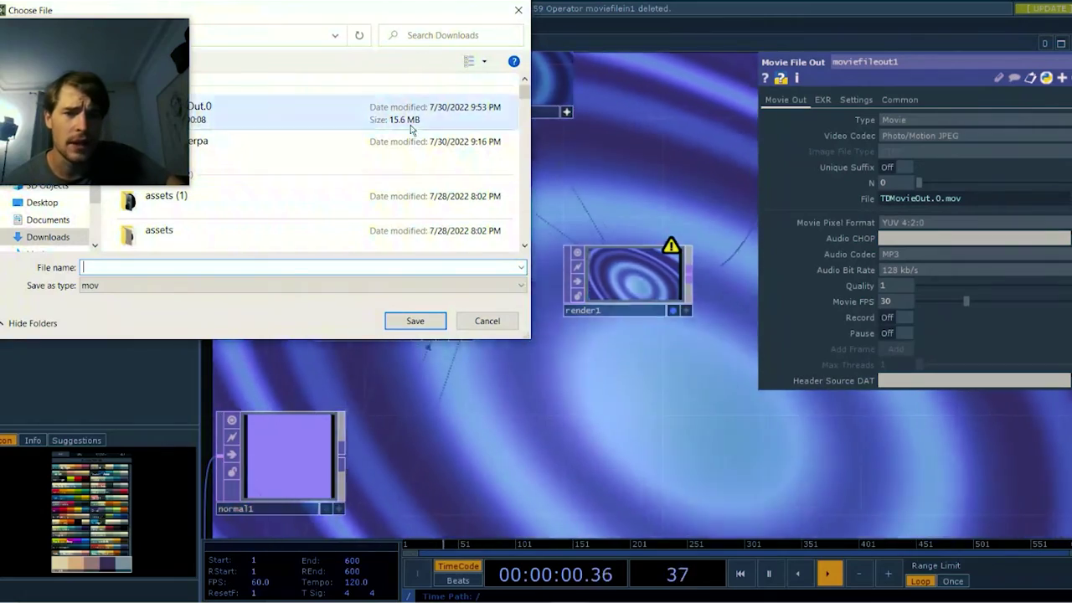
{"action": "left_click", "coordinate": [518, 10]}
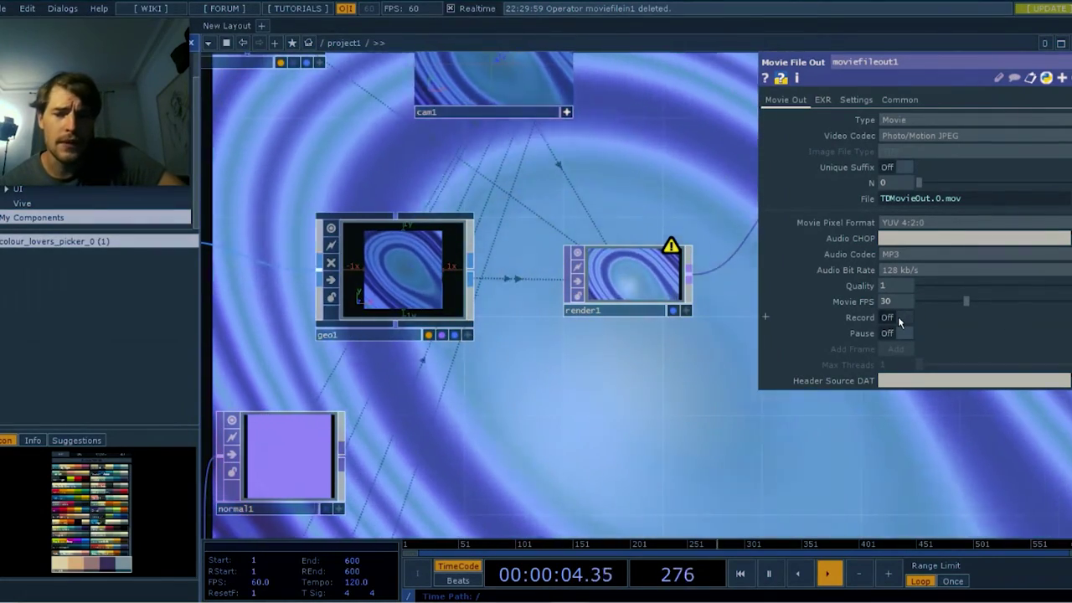
{"action": "left_click", "coordinate": [889, 316]}
{"action": "left_click", "coordinate": [889, 316]}
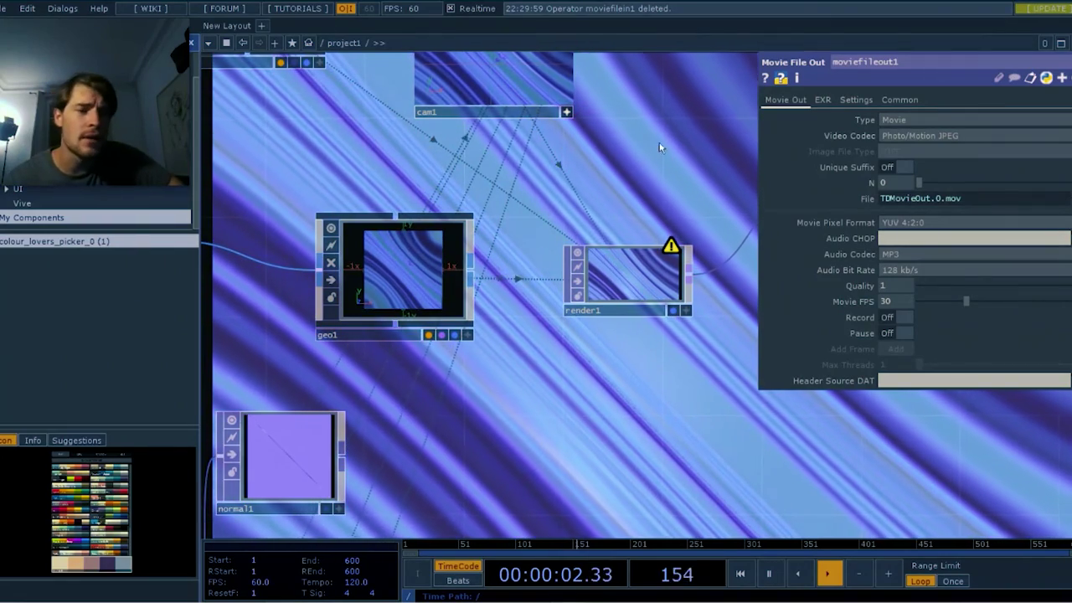
Delete the moviefileout1 operator from the network
{"action": "scroll", "coordinate": [406, 328], "scroll_direction": "down", "scroll_amount": 3}
{"action": "scroll", "coordinate": [406, 328], "scroll_direction": "down", "scroll_amount": 3}
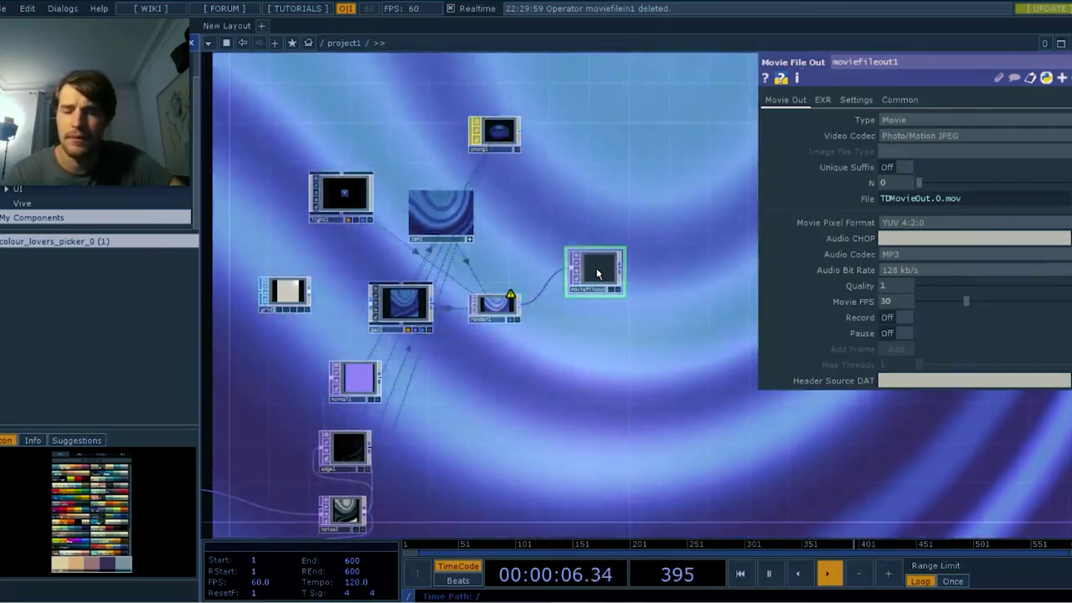
{"action": "key", "text": "Delete"}
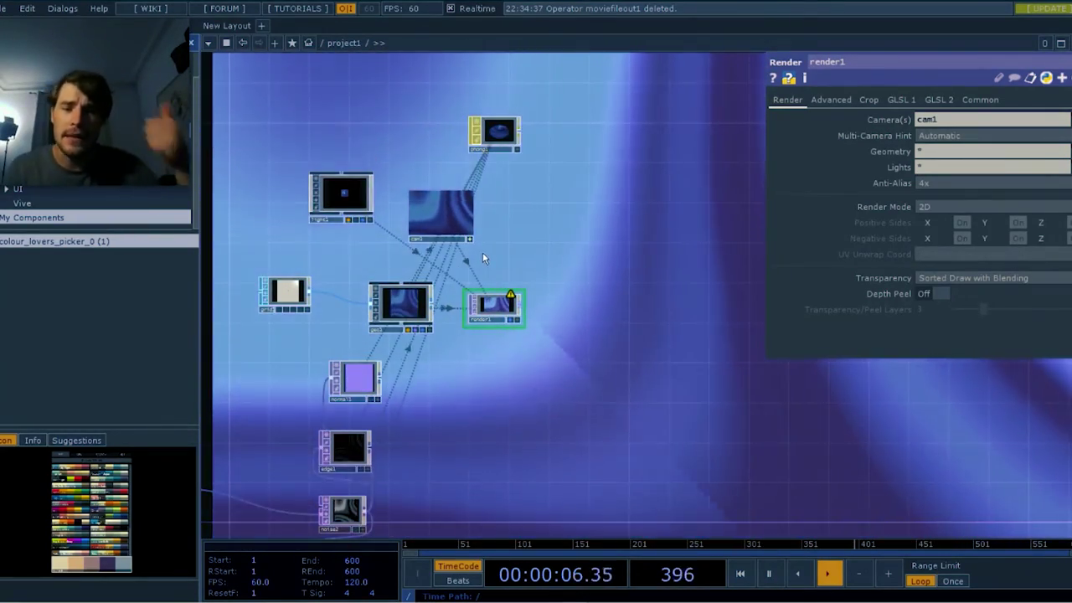
Deactivate cam1's viewer and move the cam1 node directly above render1
{"action": "left_click", "coordinate": [470, 240]}
{"action": "left_click", "coordinate": [471, 240]}
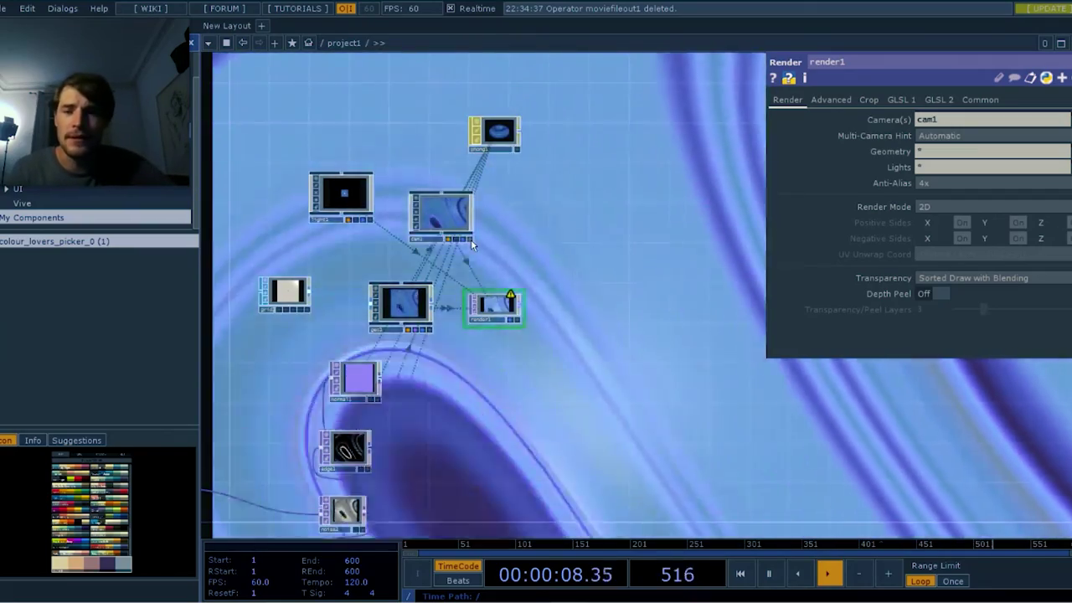
{"action": "key", "text": "ctrl+c"}
{"action": "key", "text": "ctrl+v"}
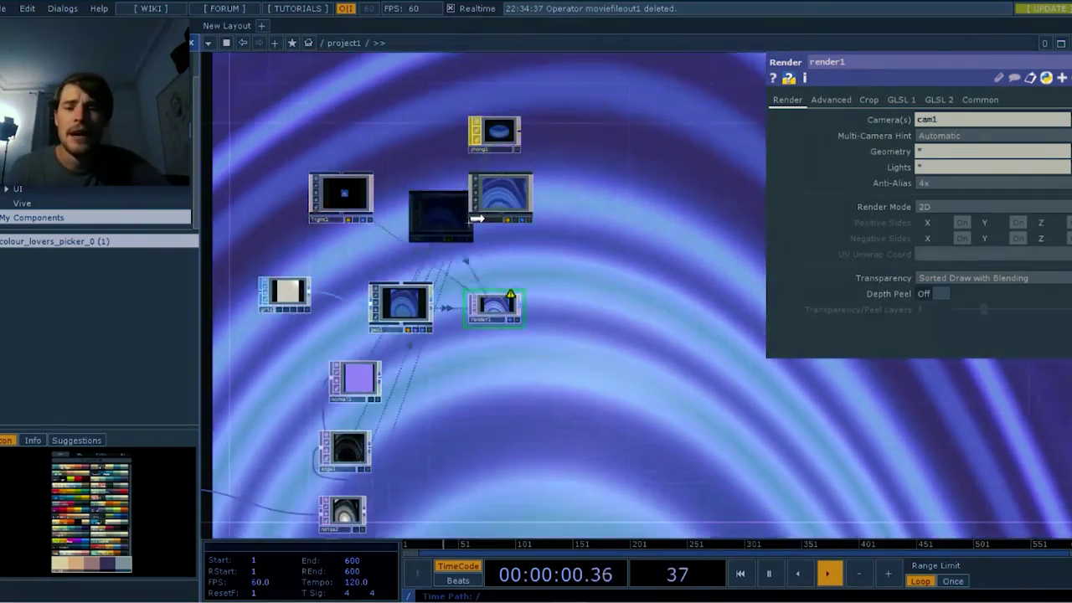
{"action": "key", "text": "Escape"}
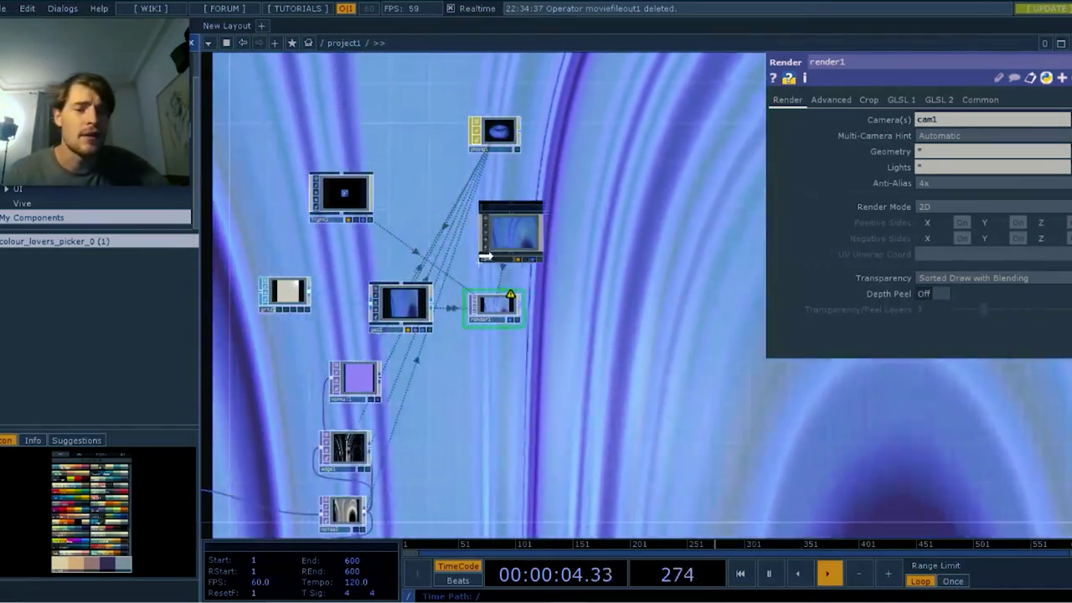
{"action": "left_click_drag", "start_coordinate": [498, 248], "coordinate": [492, 272]}
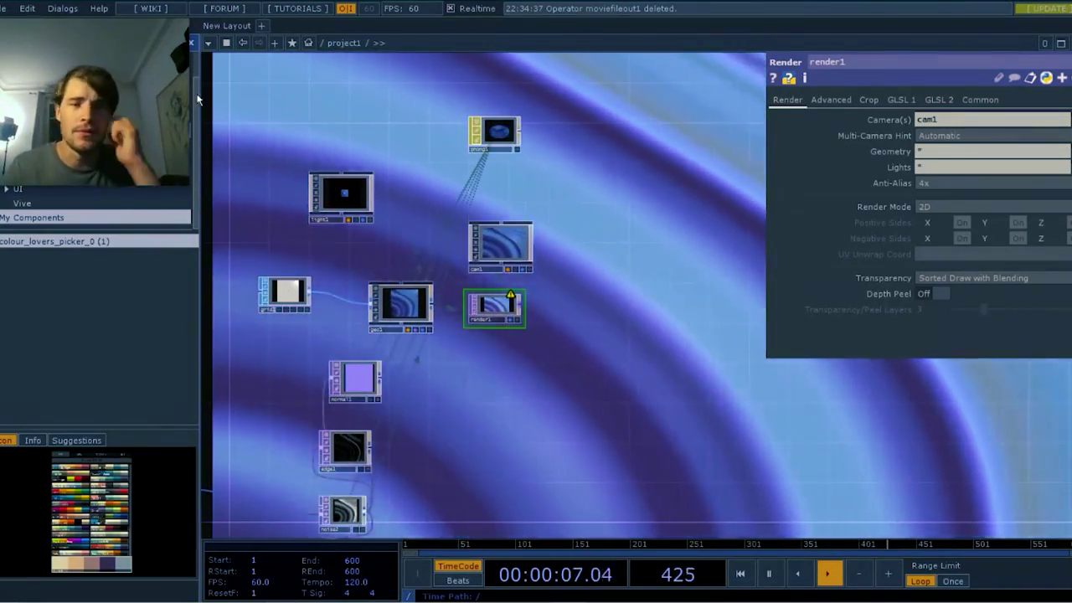
{"action": "mouse_move", "coordinate": [154, 58]}
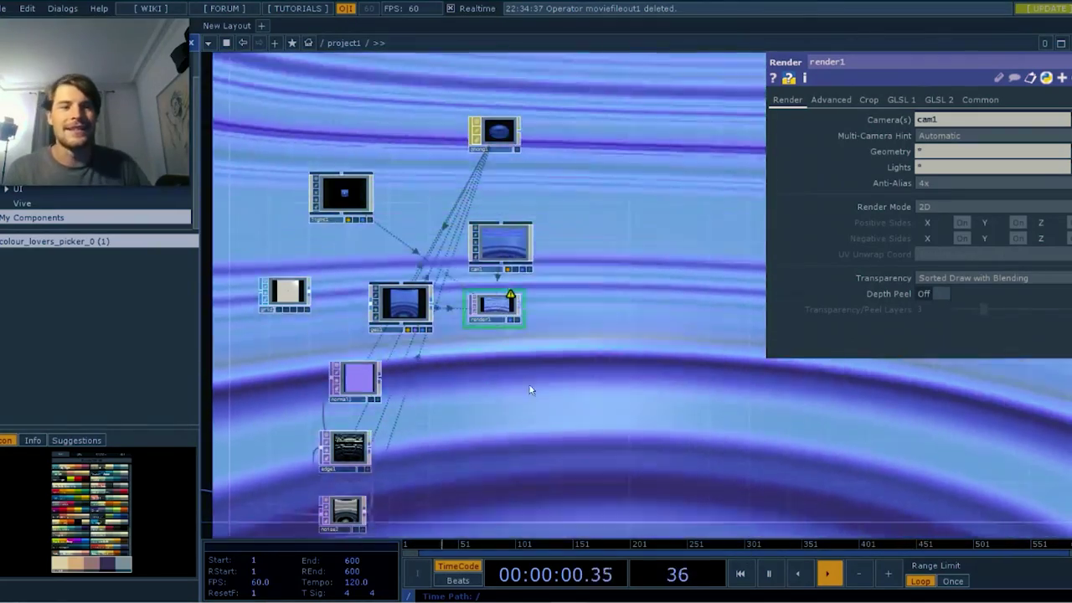
{"action": "key", "text": "alt+Tab"}
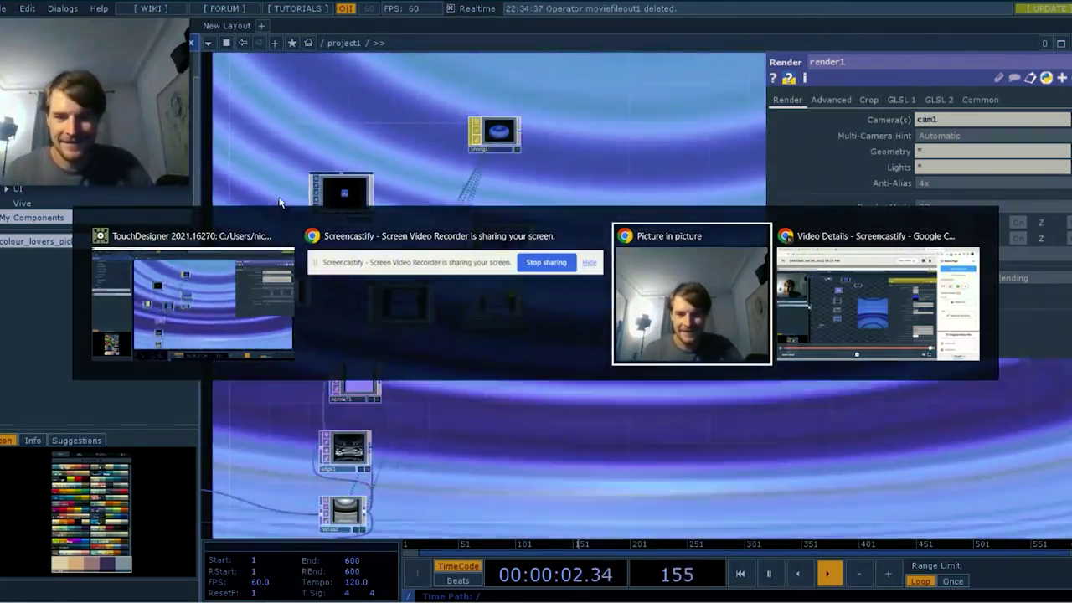